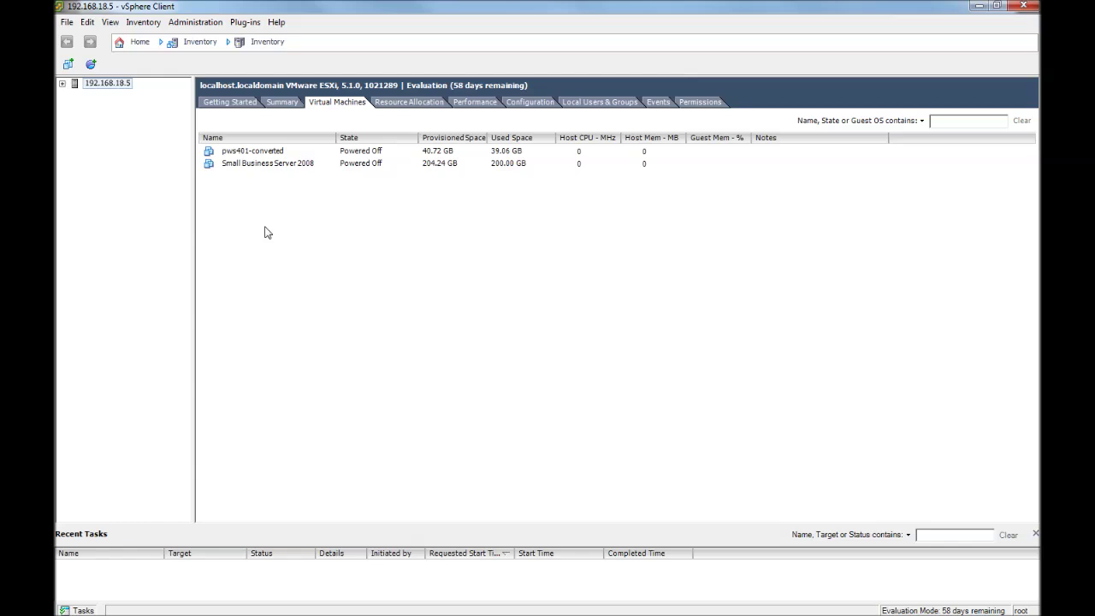
Start a Typical new virtual machine named 'Terminal Server SQL Server'.
right_click(265, 232)
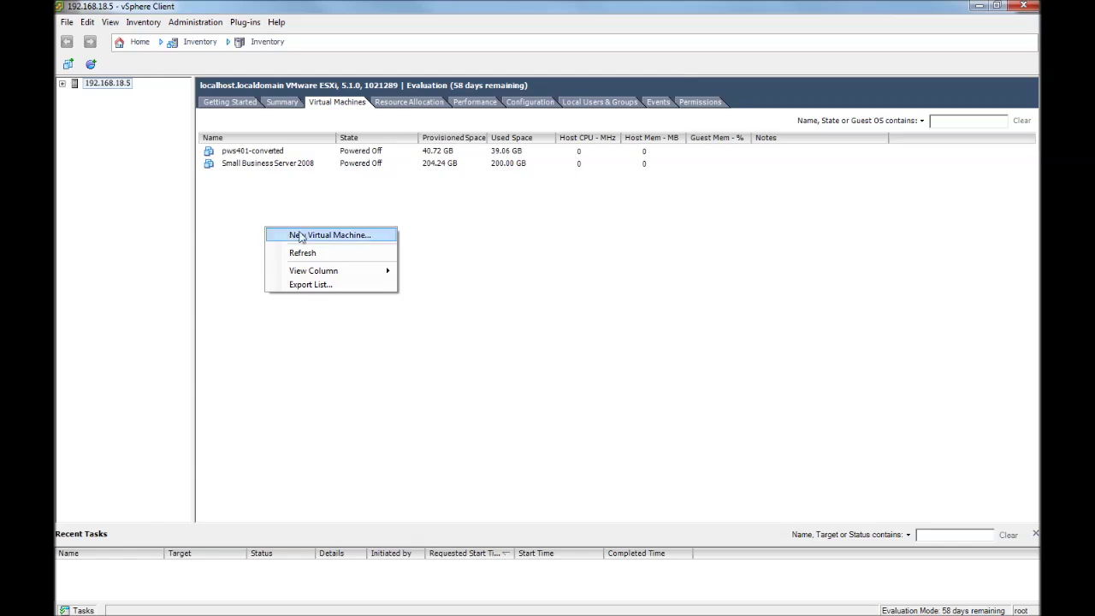
click(301, 236)
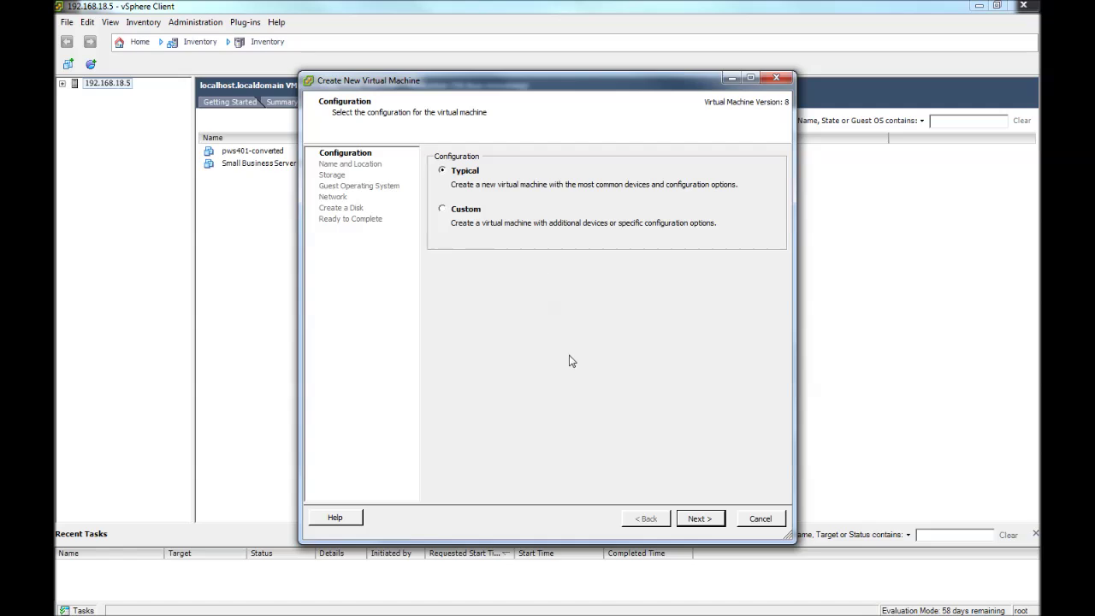
click(698, 518)
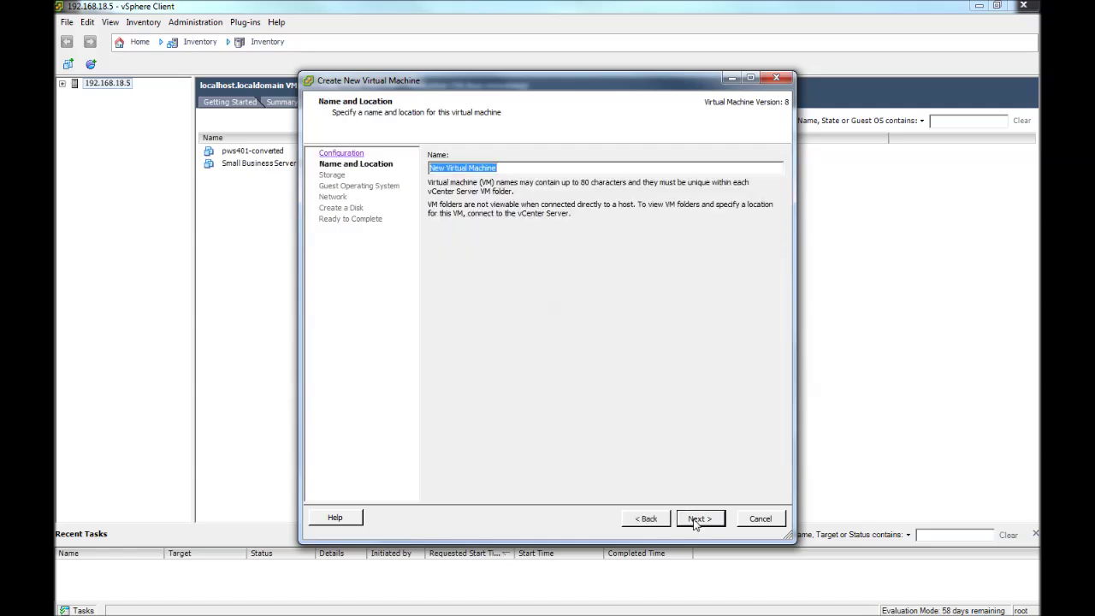
text(Terminal Server SQL Server)
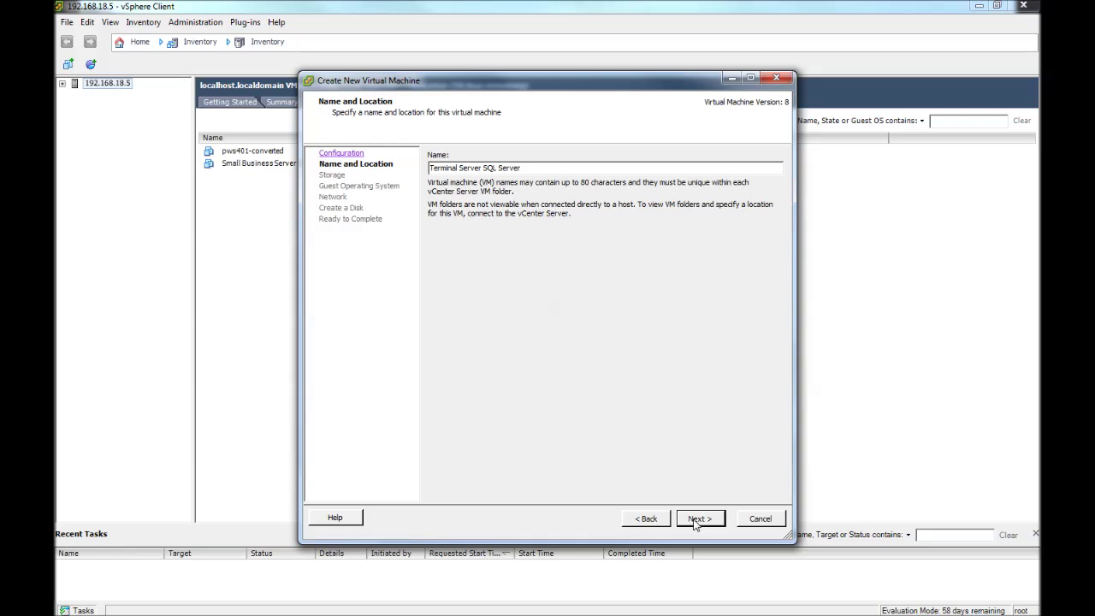
click(697, 519)
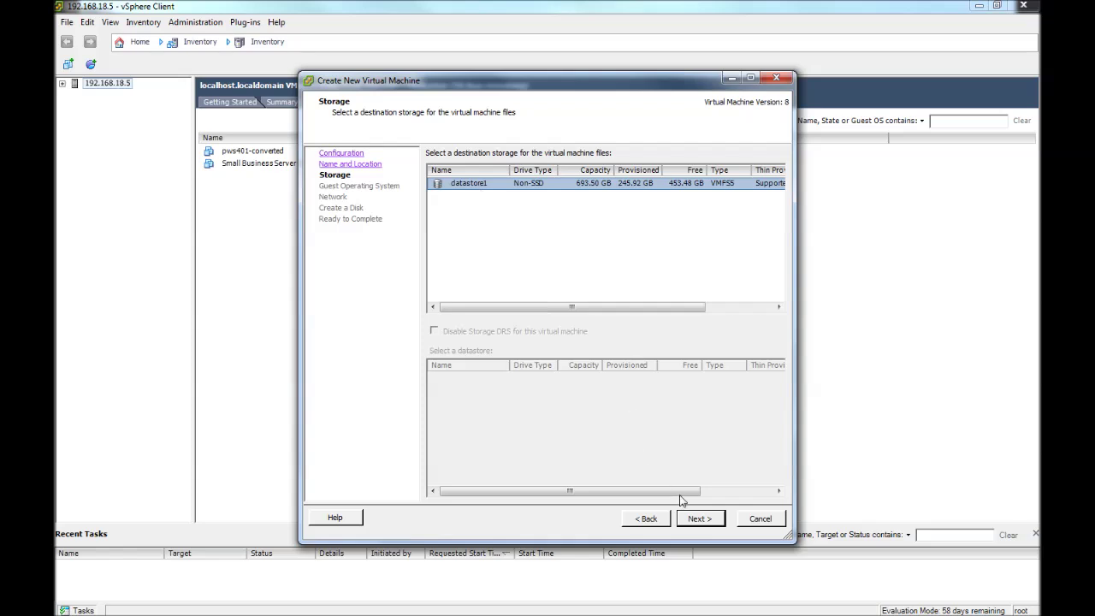
Keep datastore1 and choose Microsoft Windows Server 2008 (32-bit) as the guest OS.
click(699, 518)
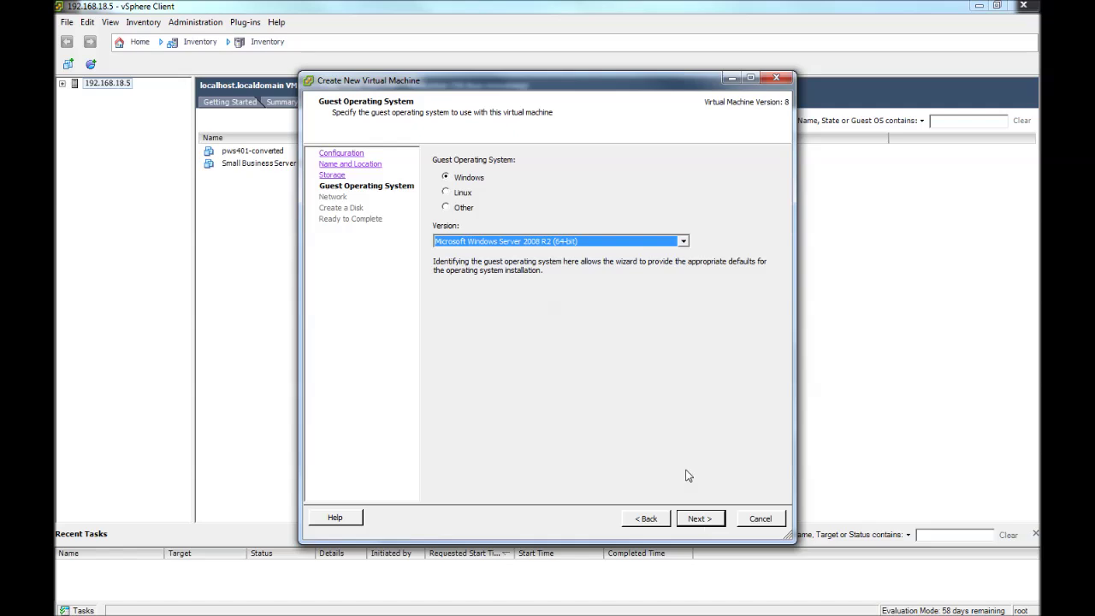
click(683, 241)
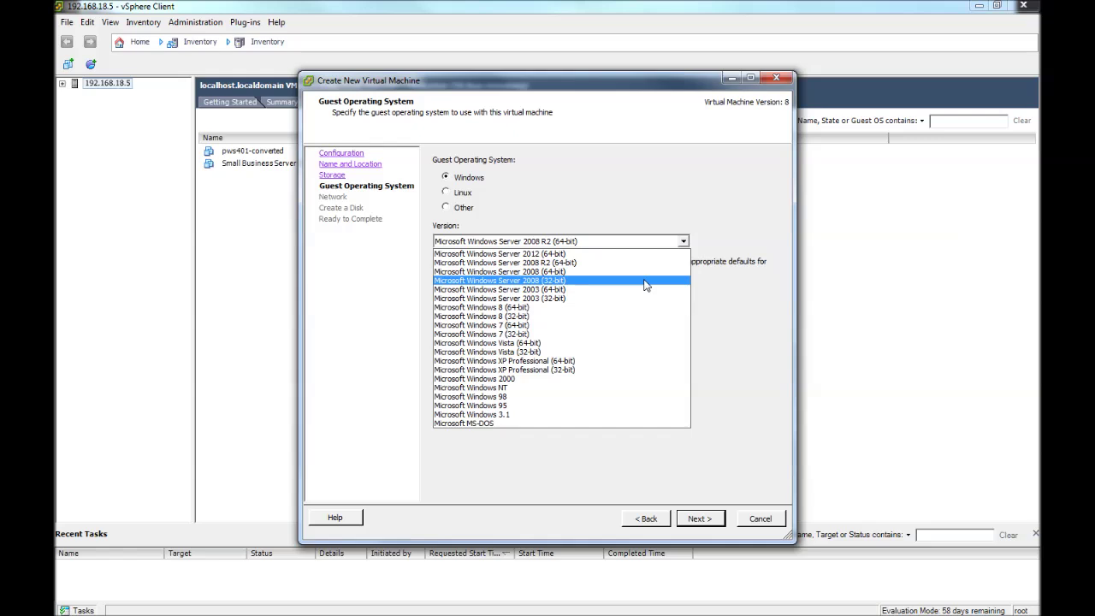
click(646, 285)
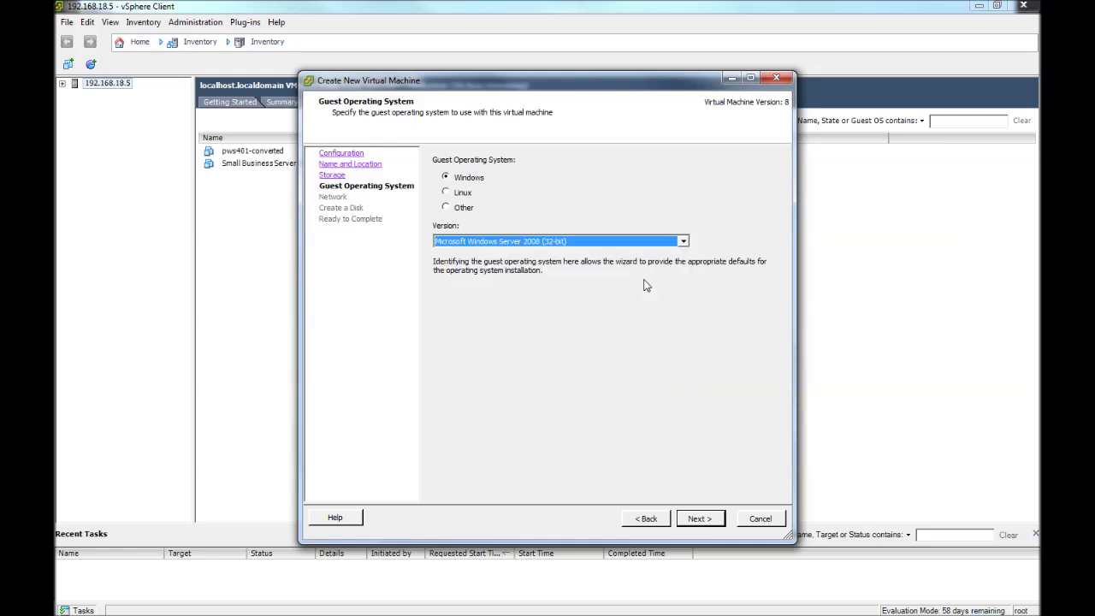
click(697, 518)
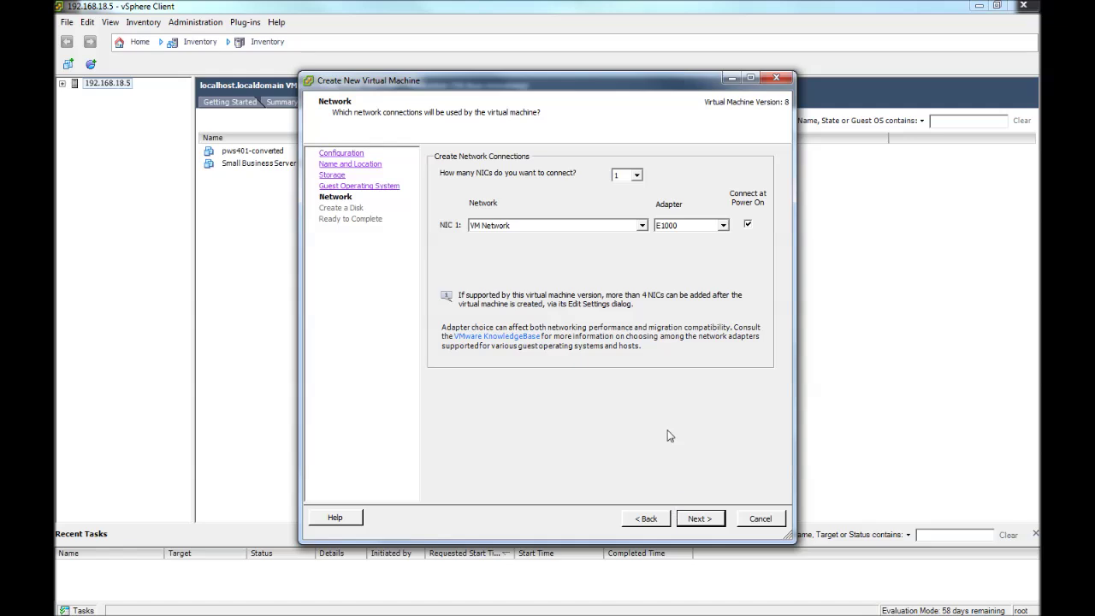
Keep the default NIC, change the virtual disk from 40 GB to 60 GB, and edit settings before completion.
click(699, 518)
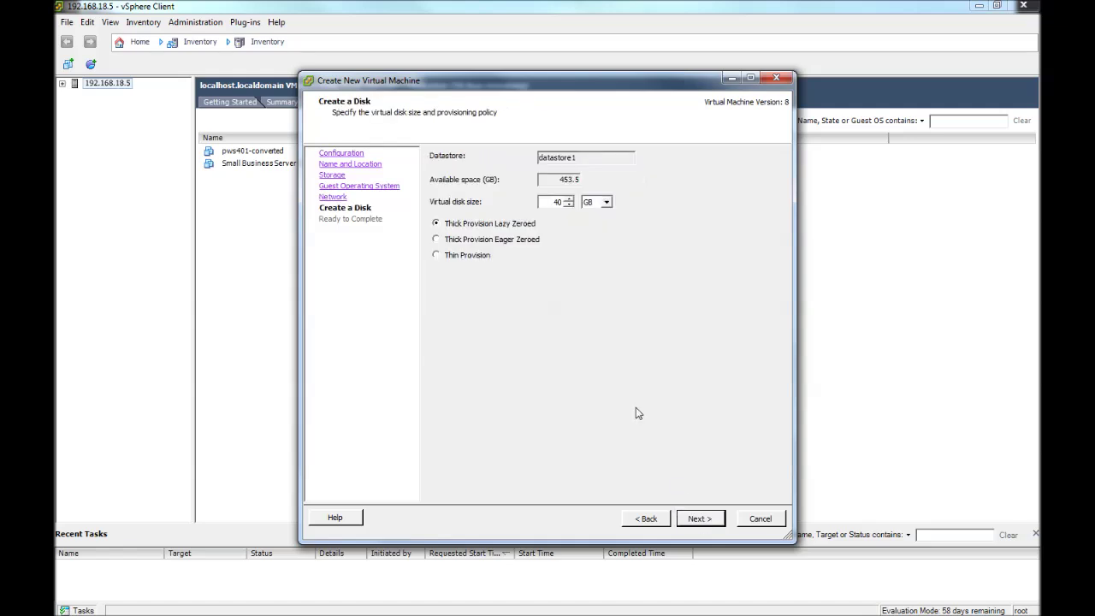
double_click(561, 203)
text(60)
click(697, 520)
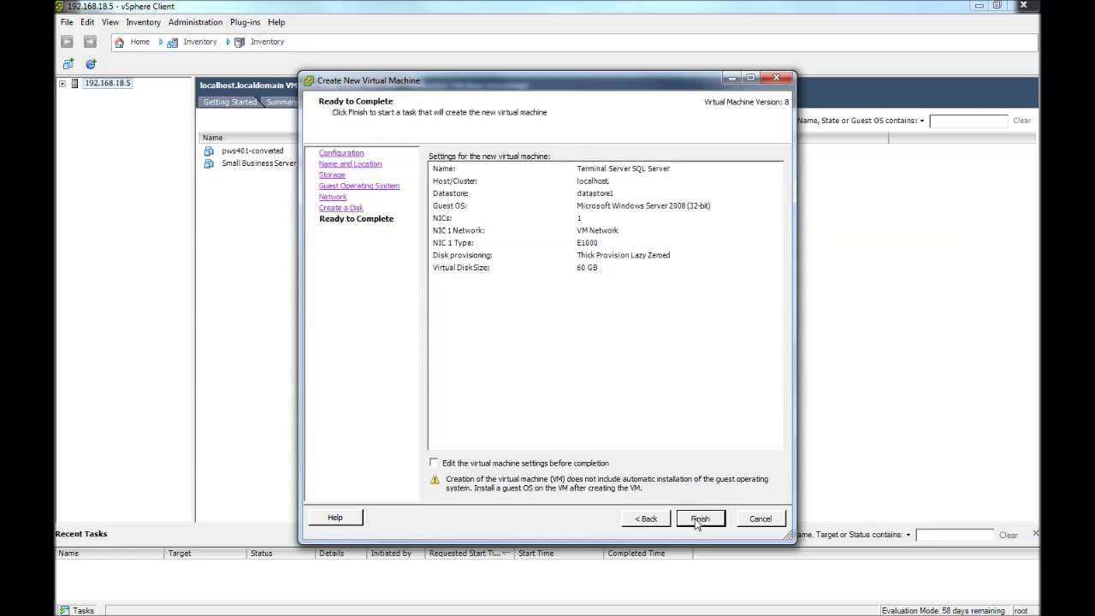
click(433, 462)
click(700, 524)
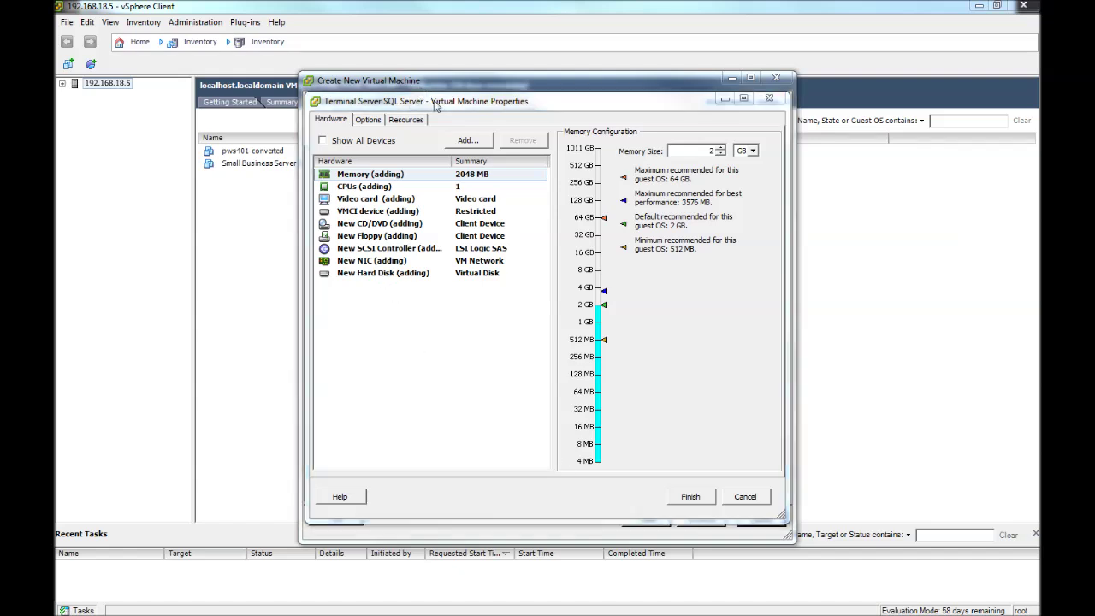
Tick Force BIOS Setup under Options > Boot Options, then go back to the Hardware device list.
drag(440, 105, 504, 125)
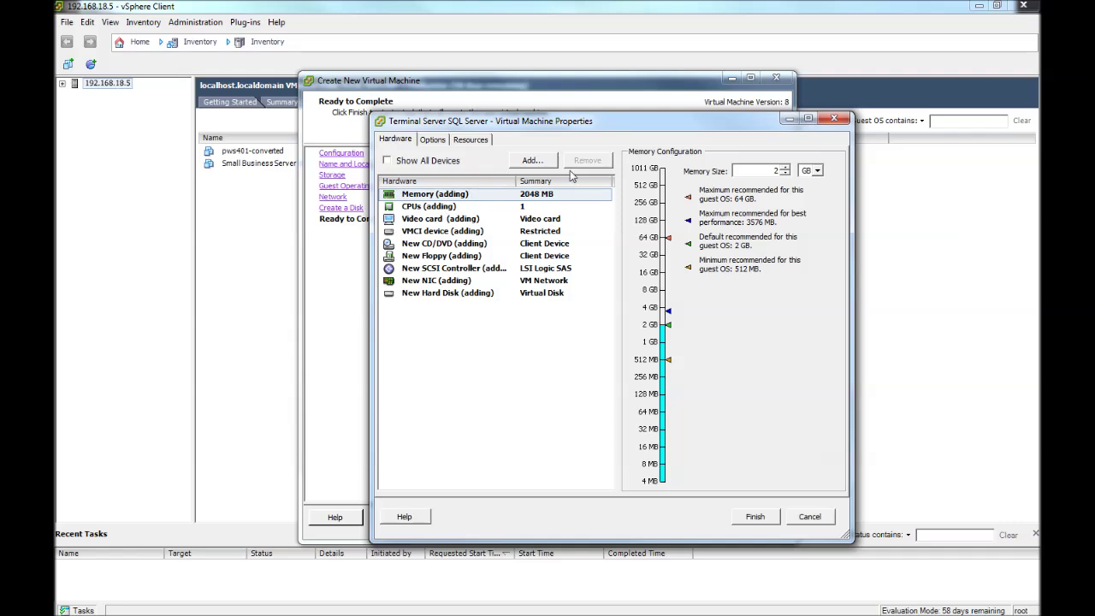
click(433, 140)
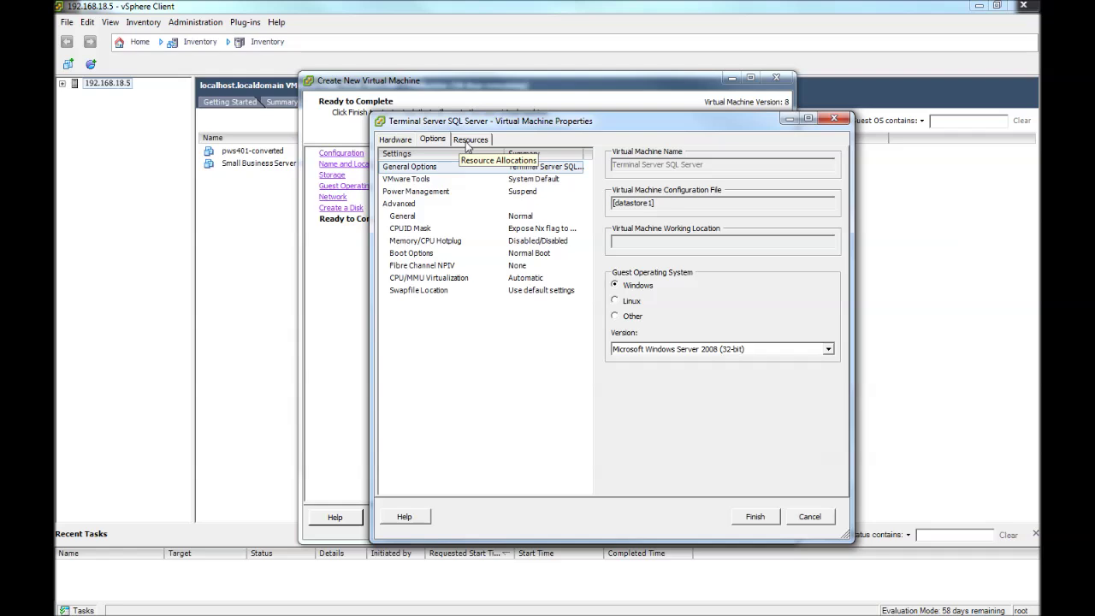
click(396, 140)
click(428, 143)
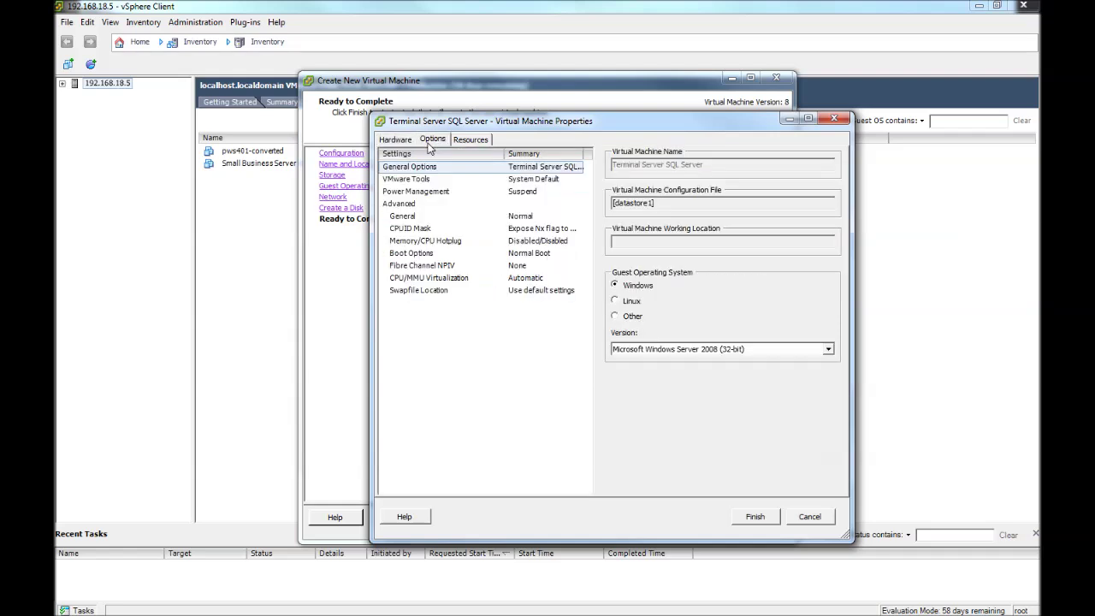
click(428, 254)
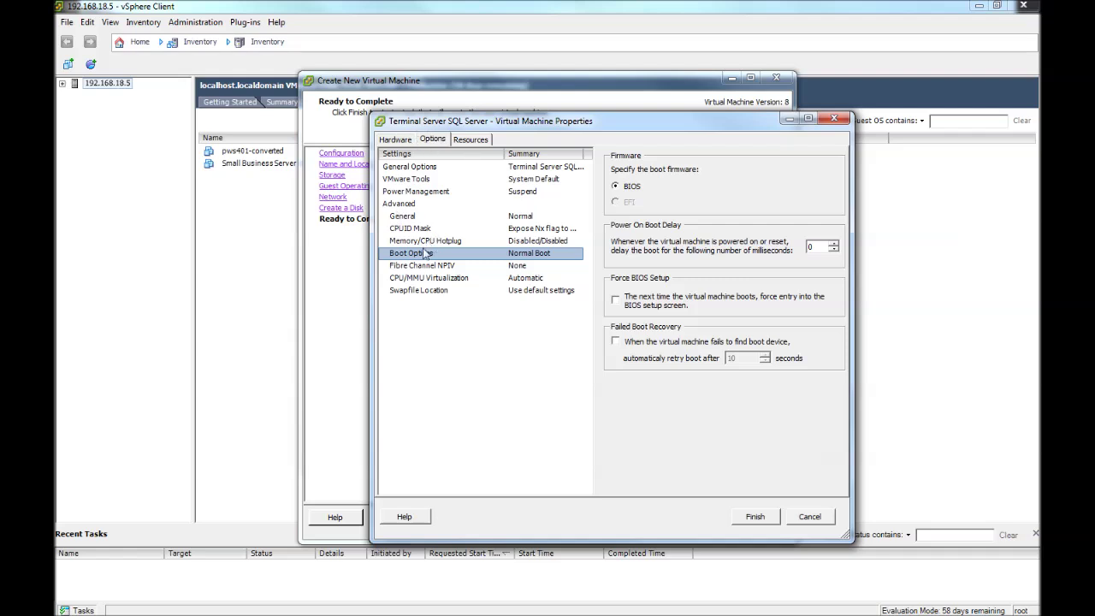
click(615, 300)
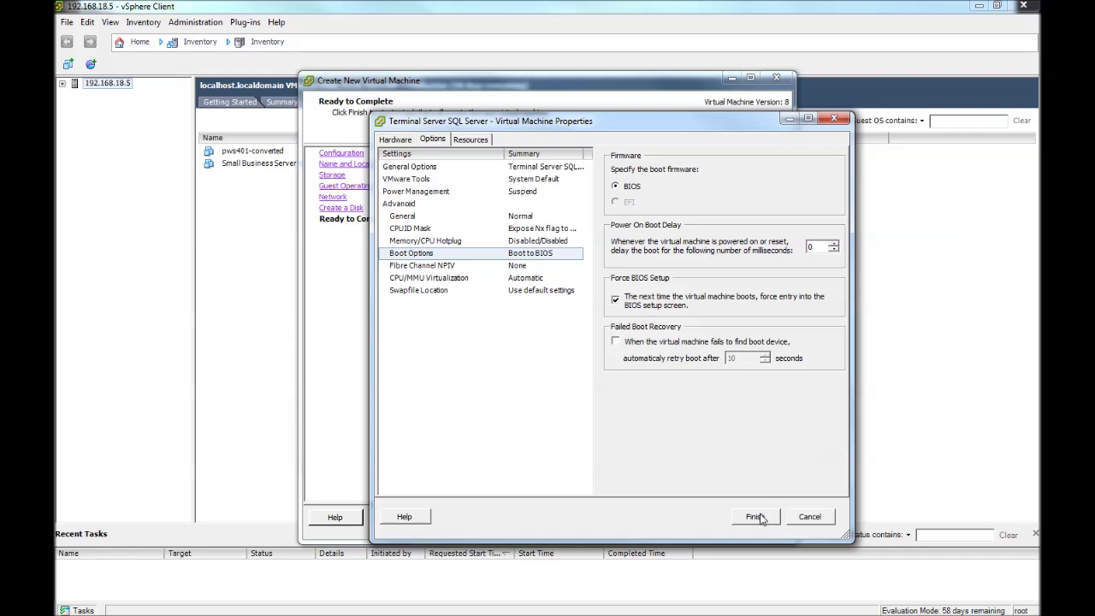
click(394, 140)
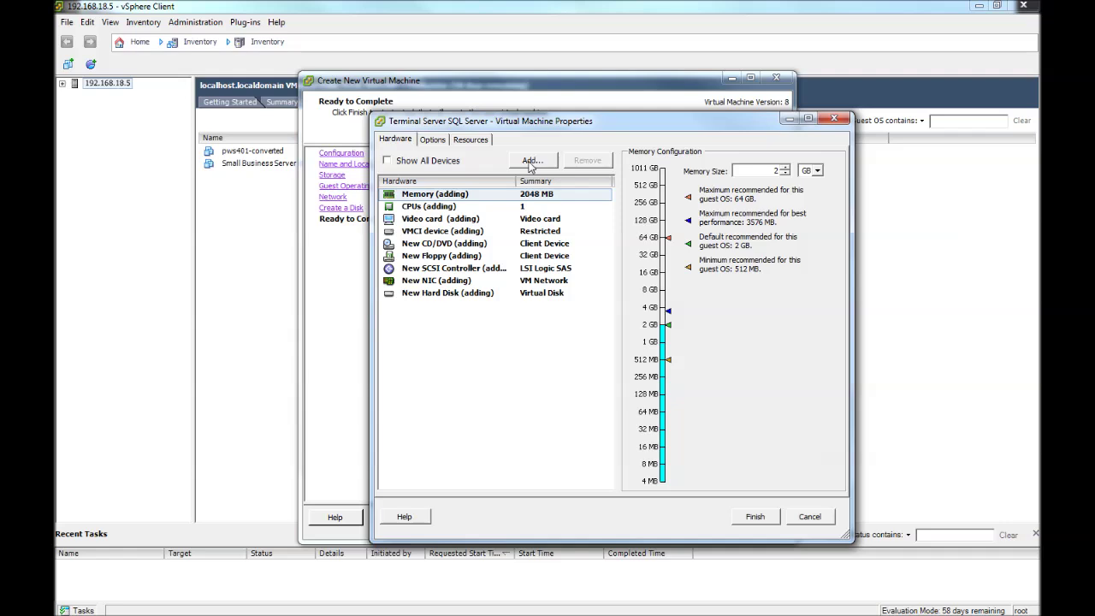
Add a USB controller with the default EHCI+UHCI type.
click(530, 161)
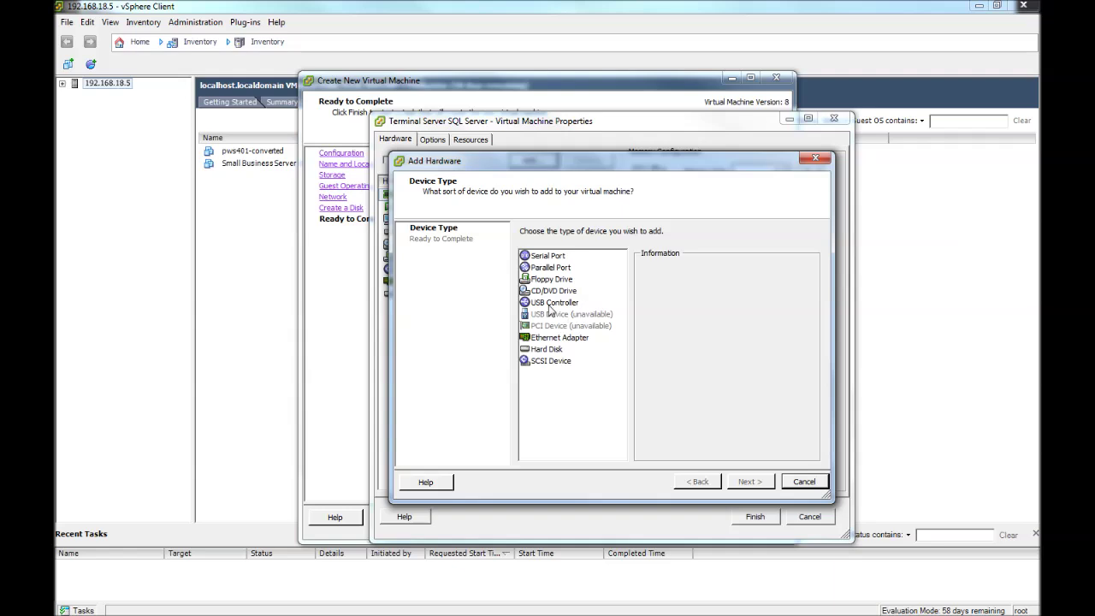
click(549, 304)
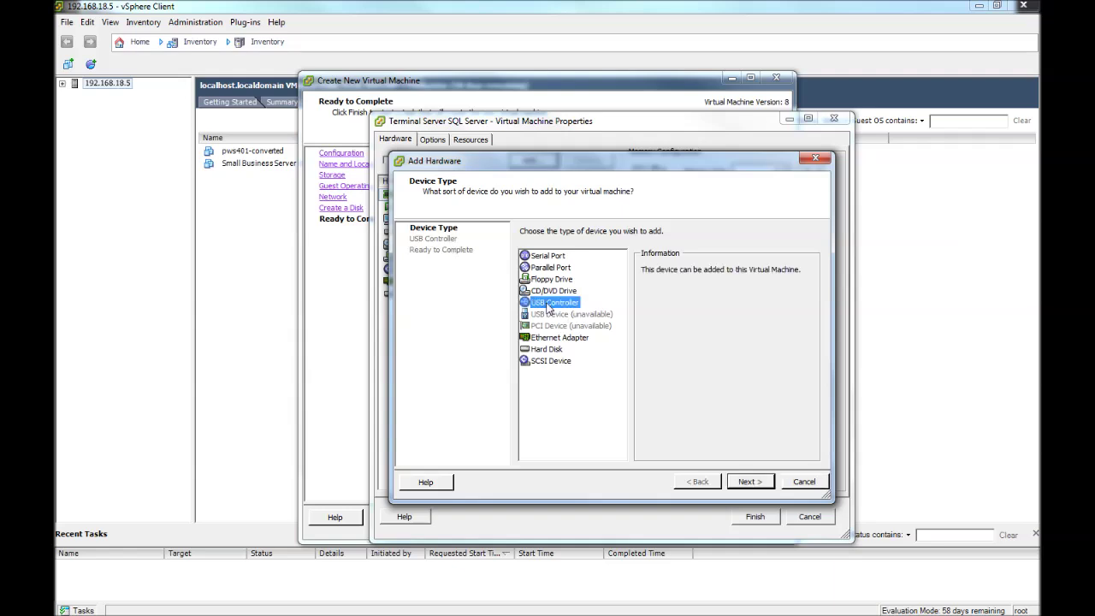
click(748, 482)
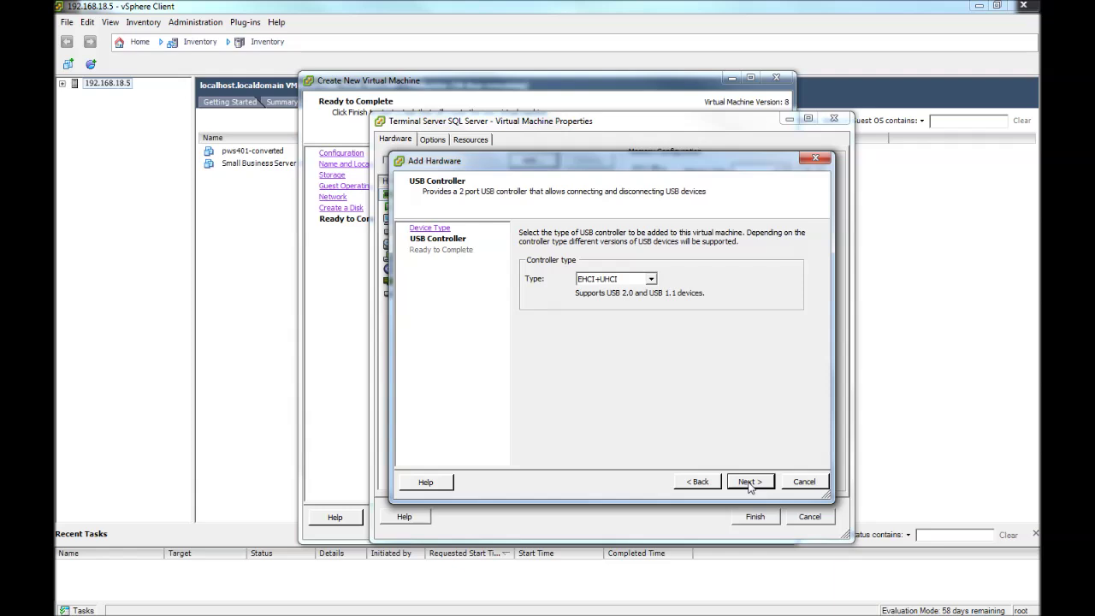
click(749, 482)
click(749, 482)
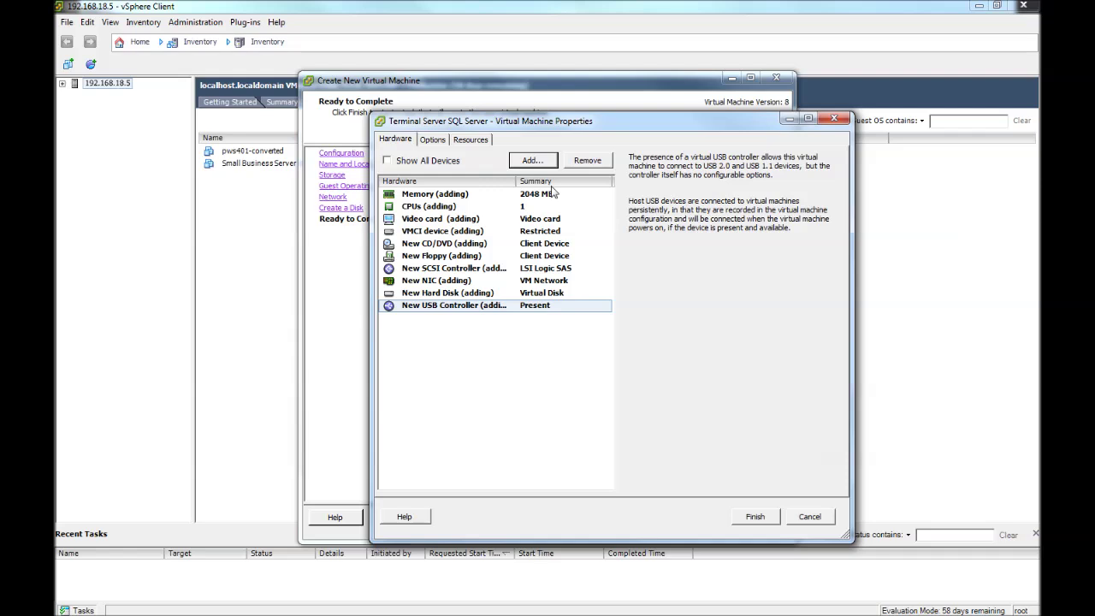
Add the host's Seagate RSS FreeAgent drive as a USB device.
click(531, 163)
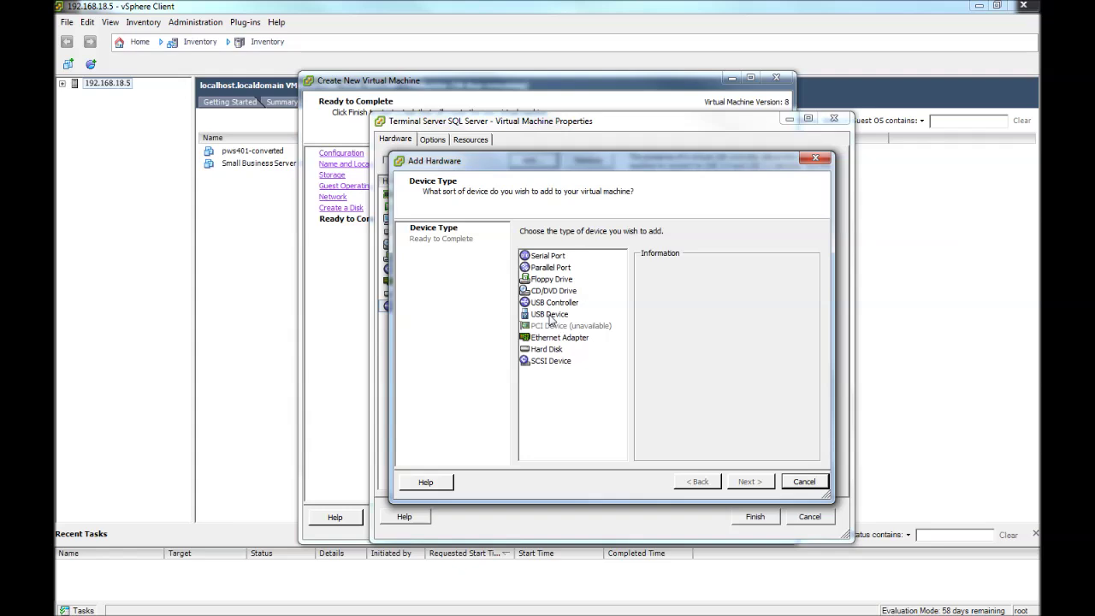
click(551, 315)
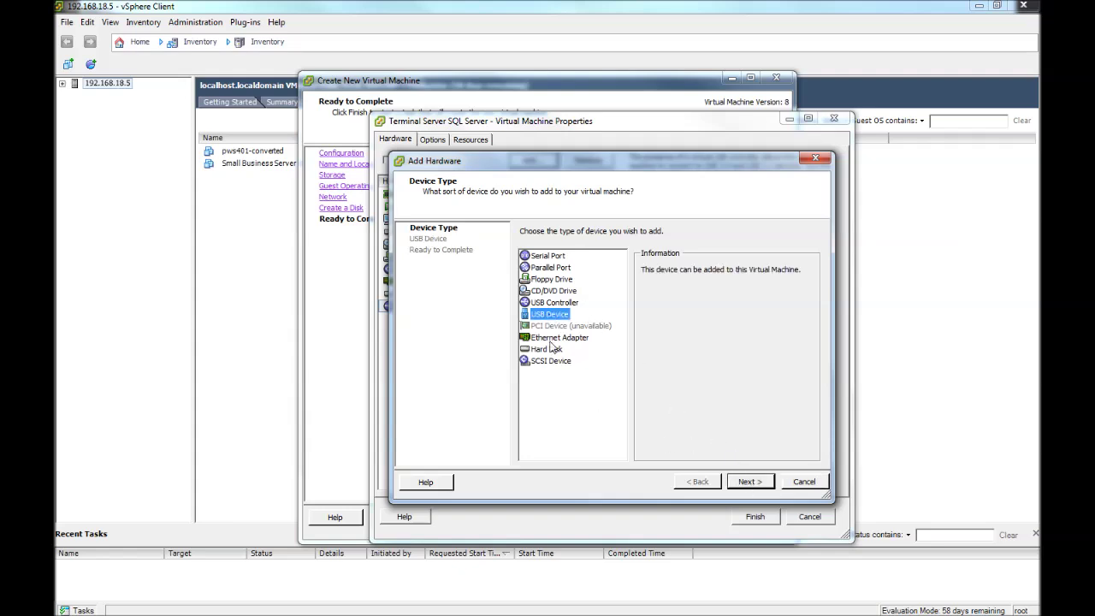
click(750, 482)
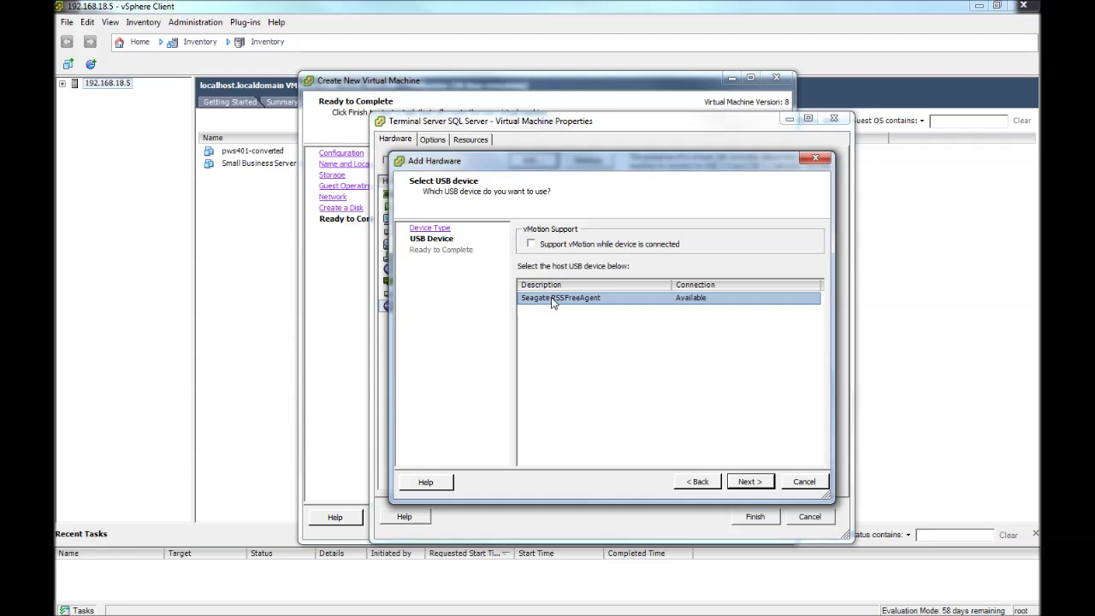
click(750, 482)
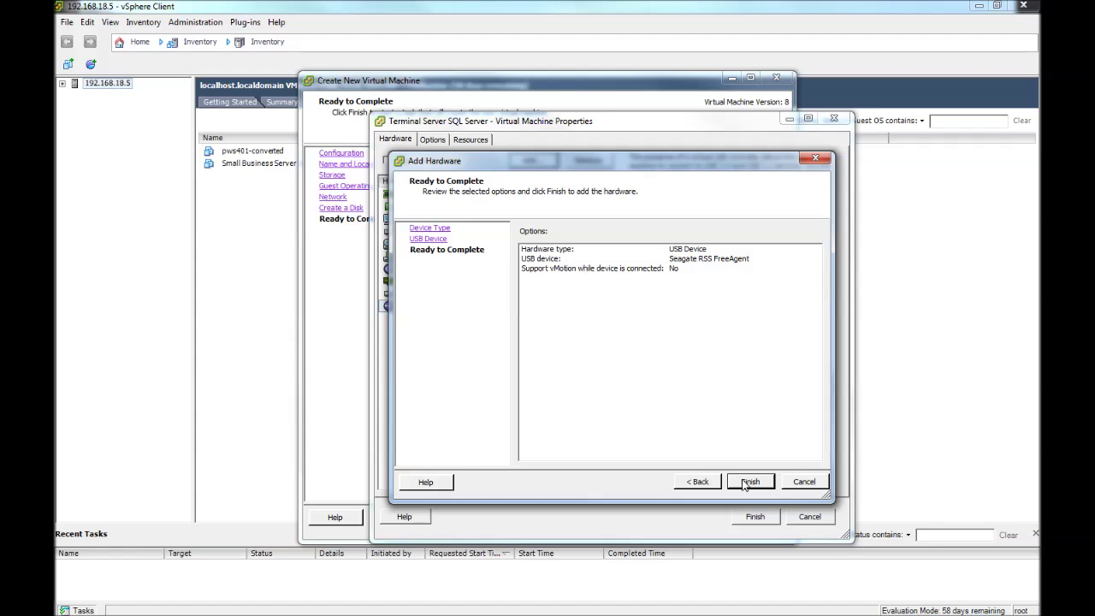
click(747, 484)
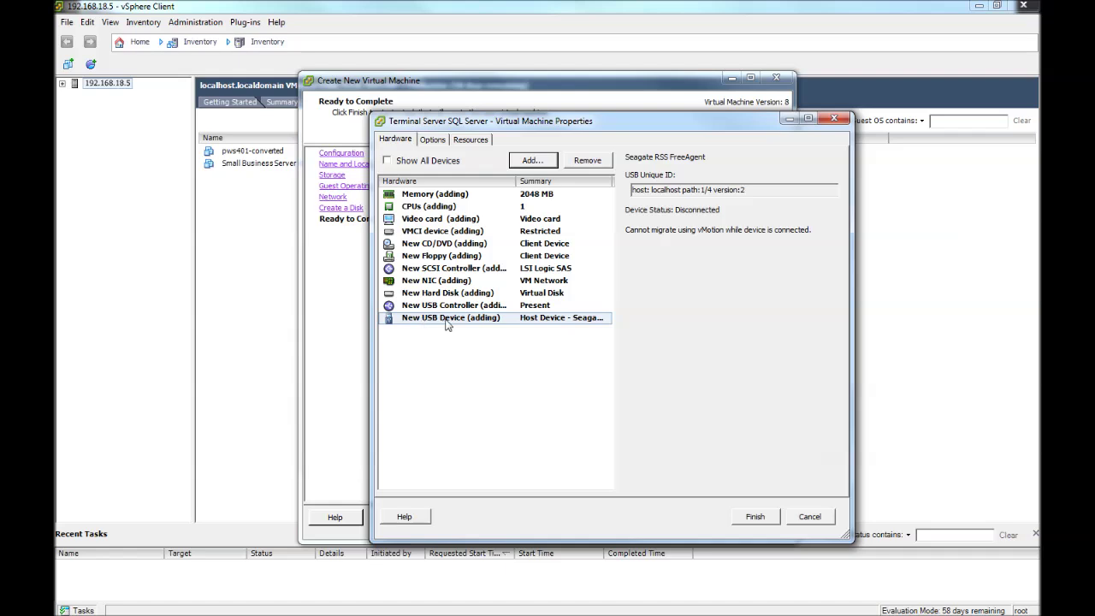
Create the virtual machine and open a console for Terminal Server SQL Server.
click(434, 139)
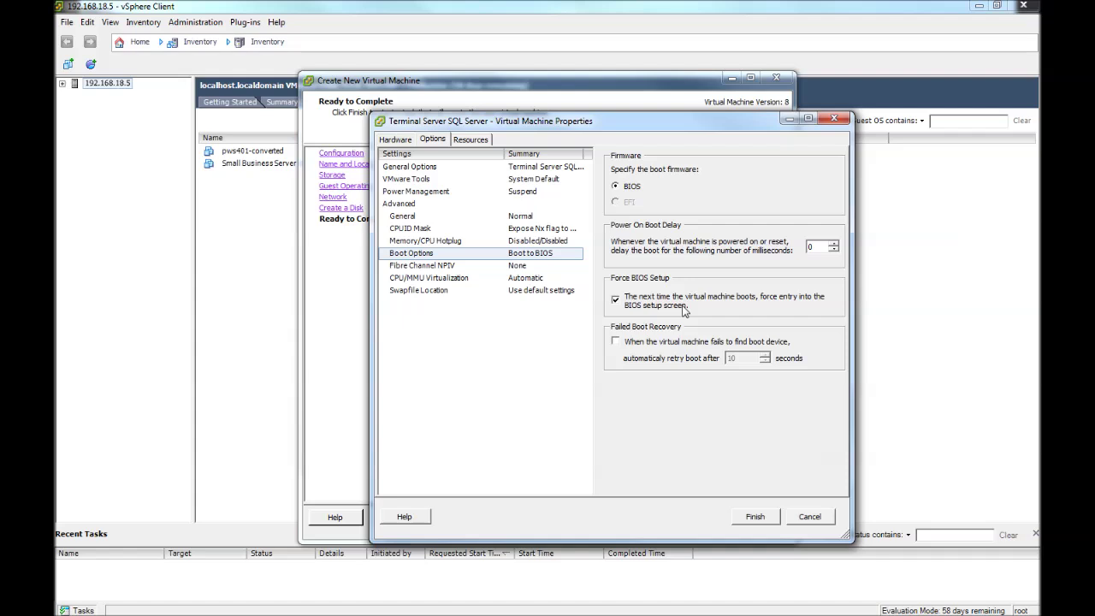
click(754, 518)
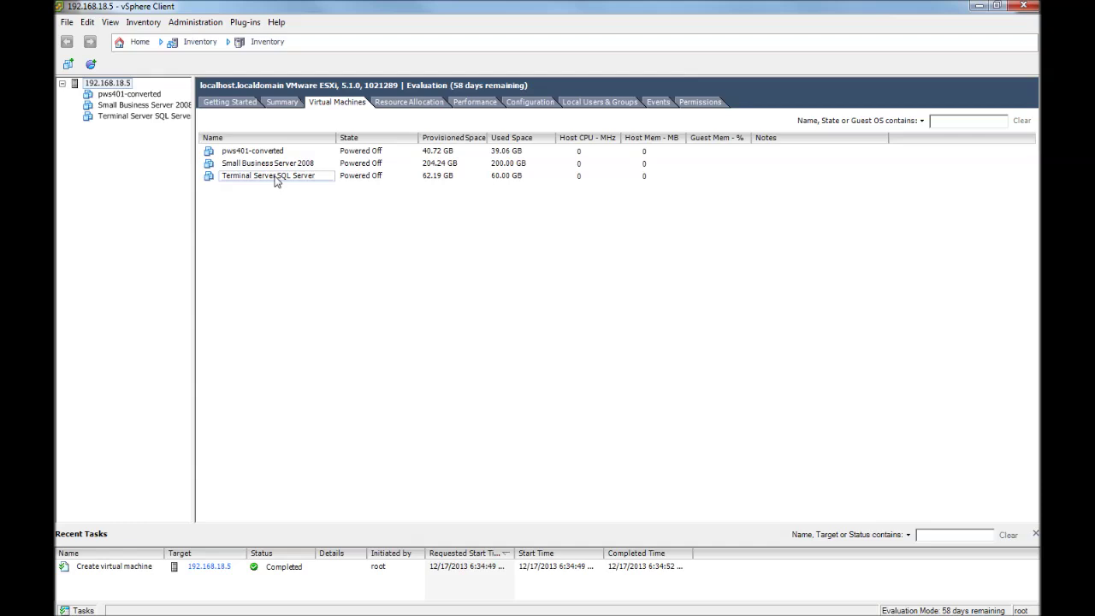
right_click(275, 178)
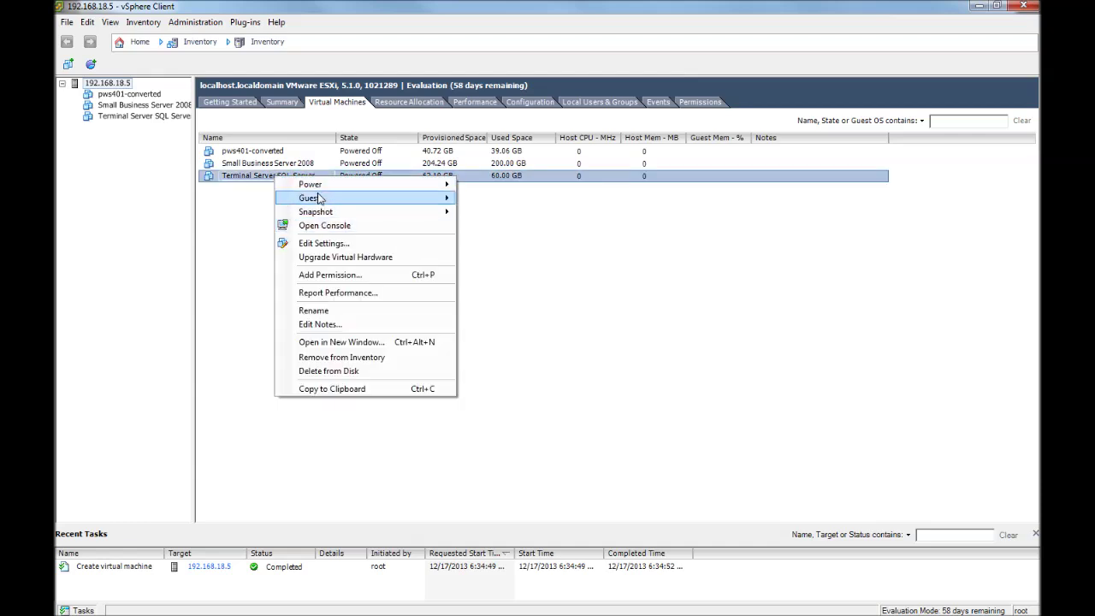
mouse_move(317, 188)
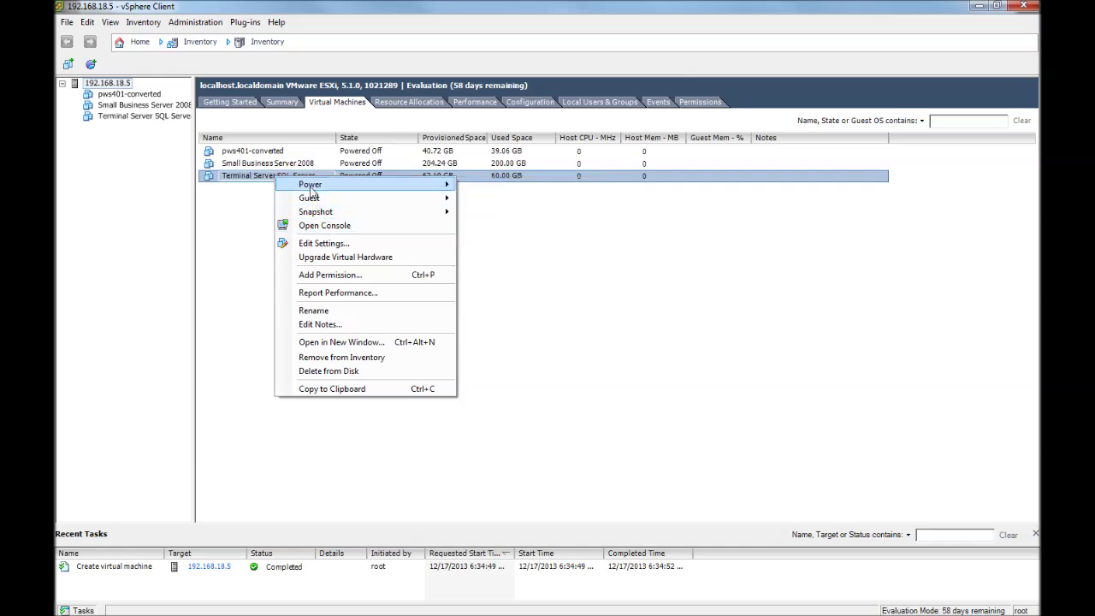
click(324, 227)
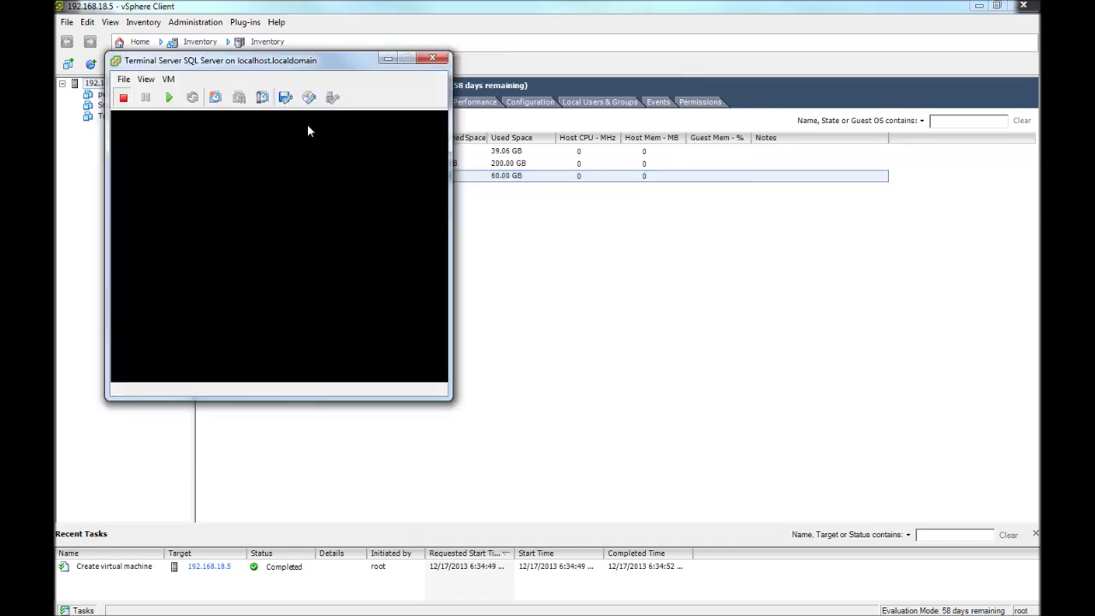
drag(261, 62, 396, 82)
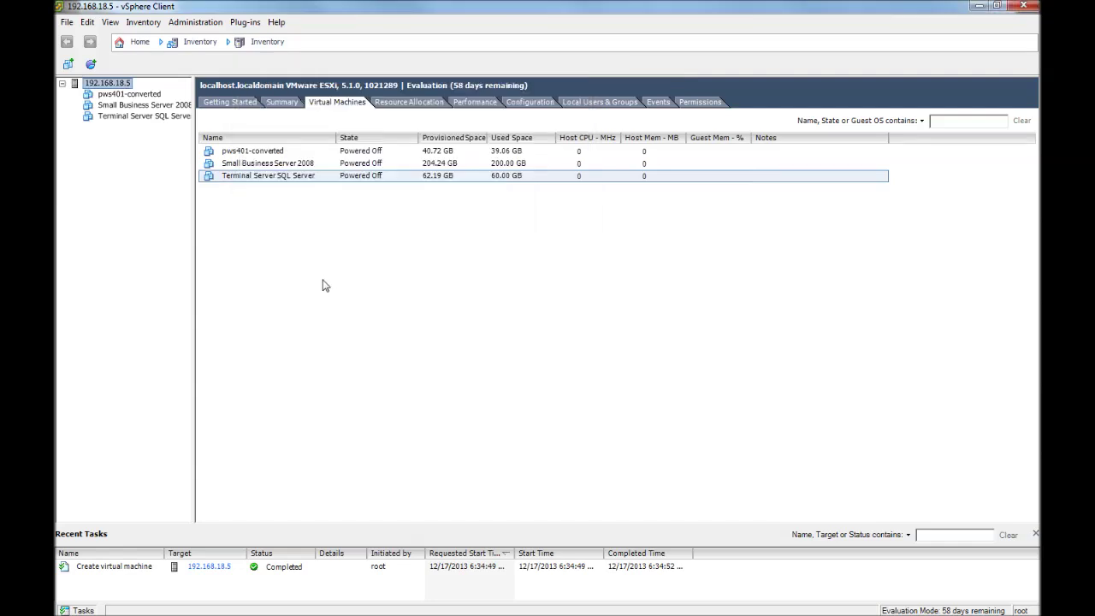
Reopen the console and power on the VM into PhoenixBIOS Setup.
right_click(248, 179)
right_click(247, 181)
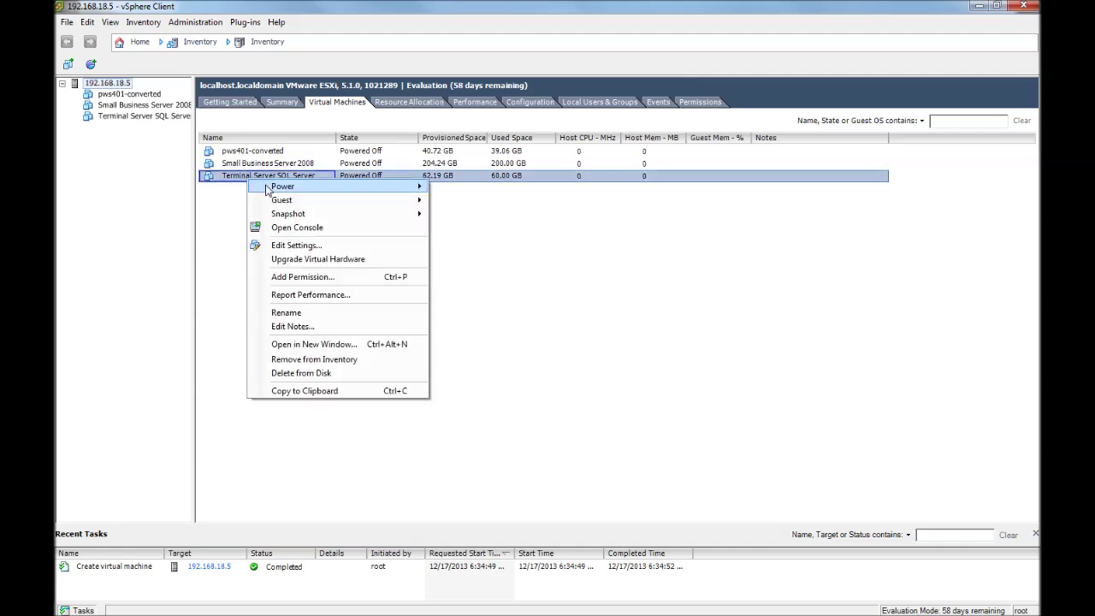
click(297, 227)
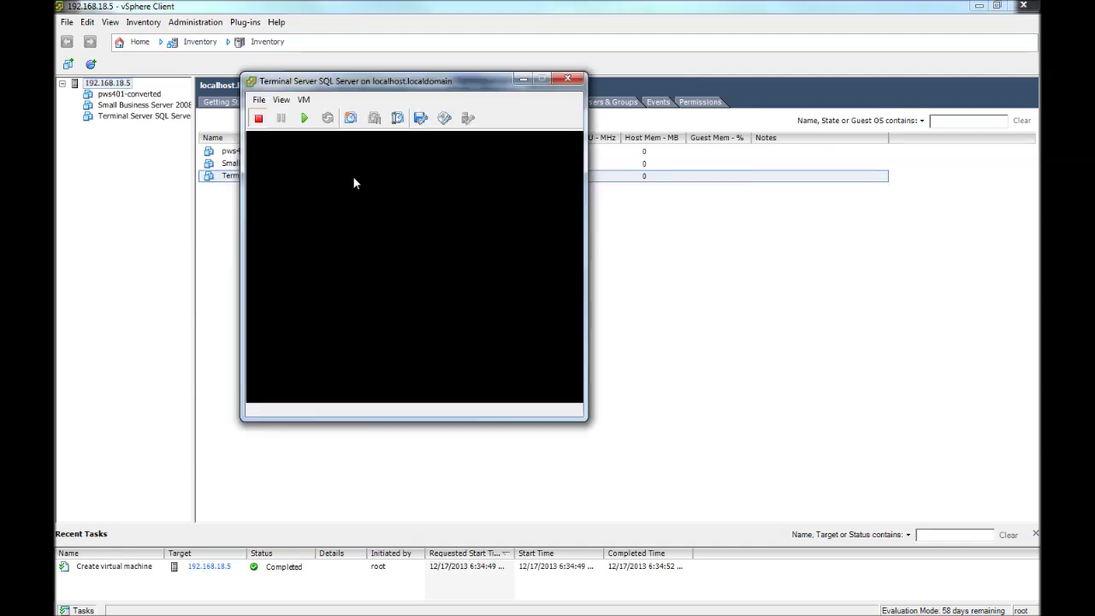
click(304, 119)
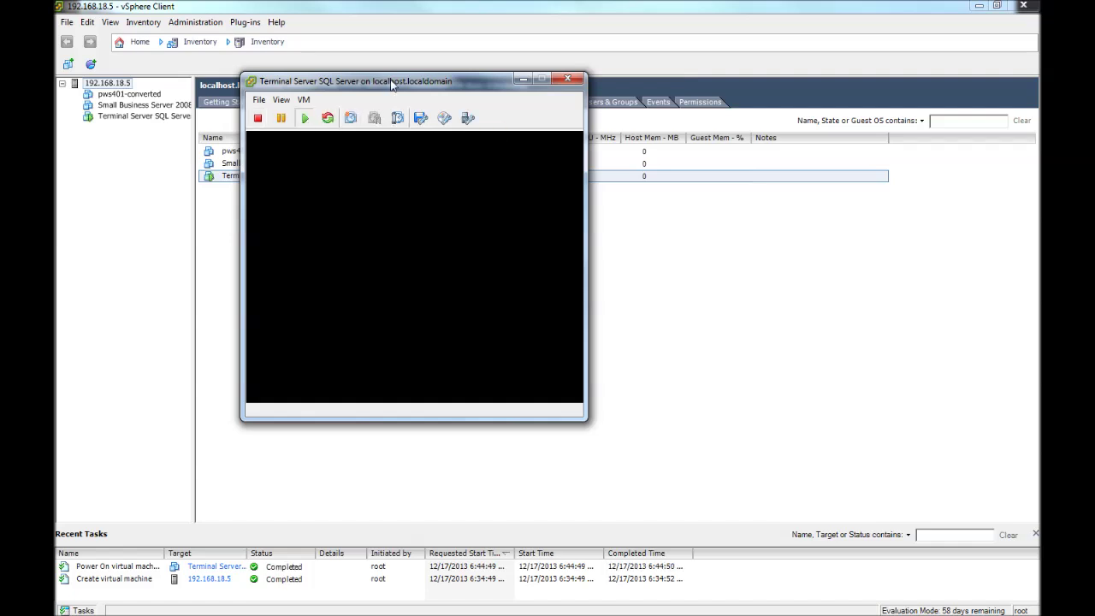
drag(391, 86, 266, 39)
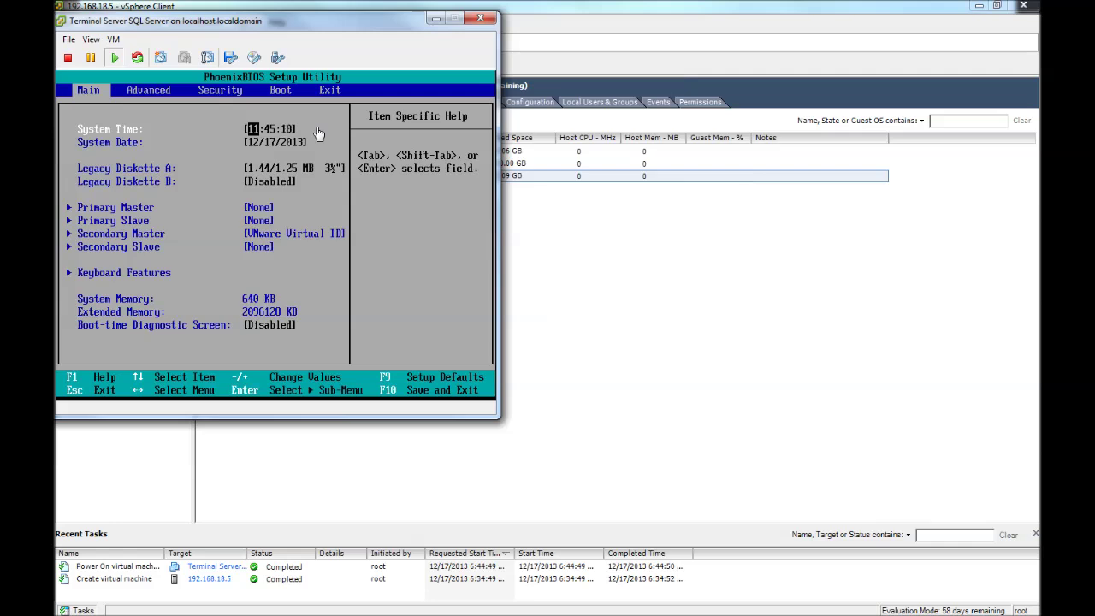
In the BIOS Boot page, put CD-ROM Drive first and Removable Devices below Hard Drive, then save with F10.
click(318, 134)
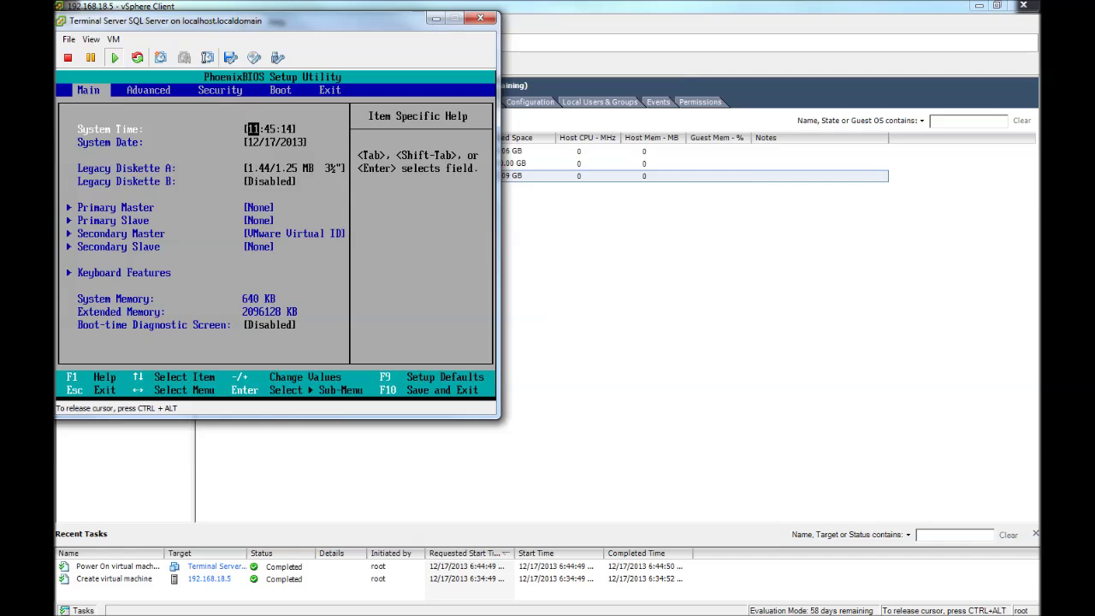
key(Right)
key(Right)
key(Right)
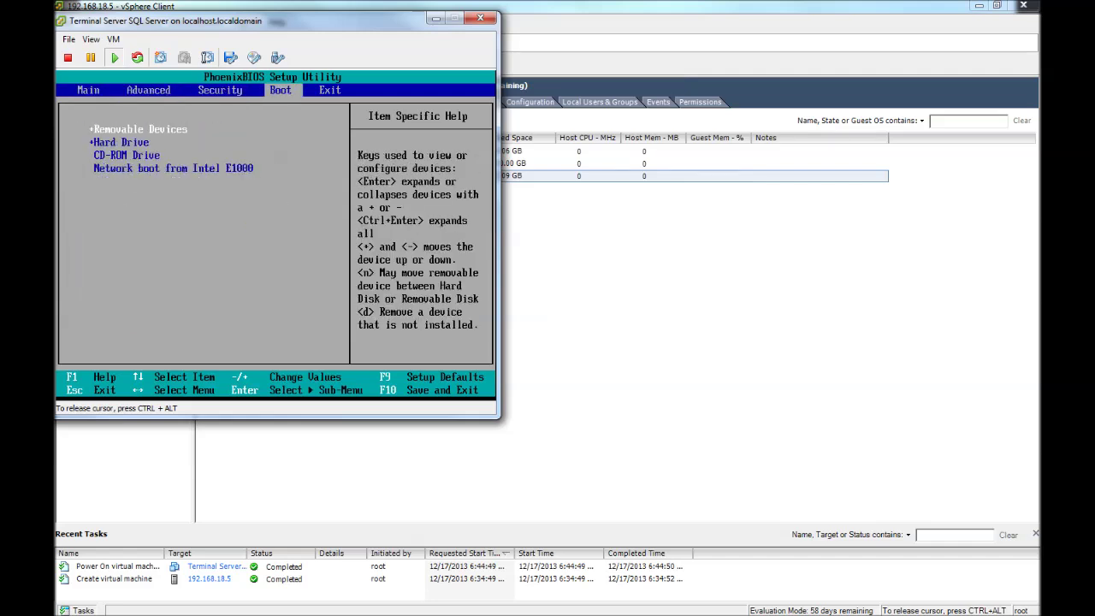
key(Down)
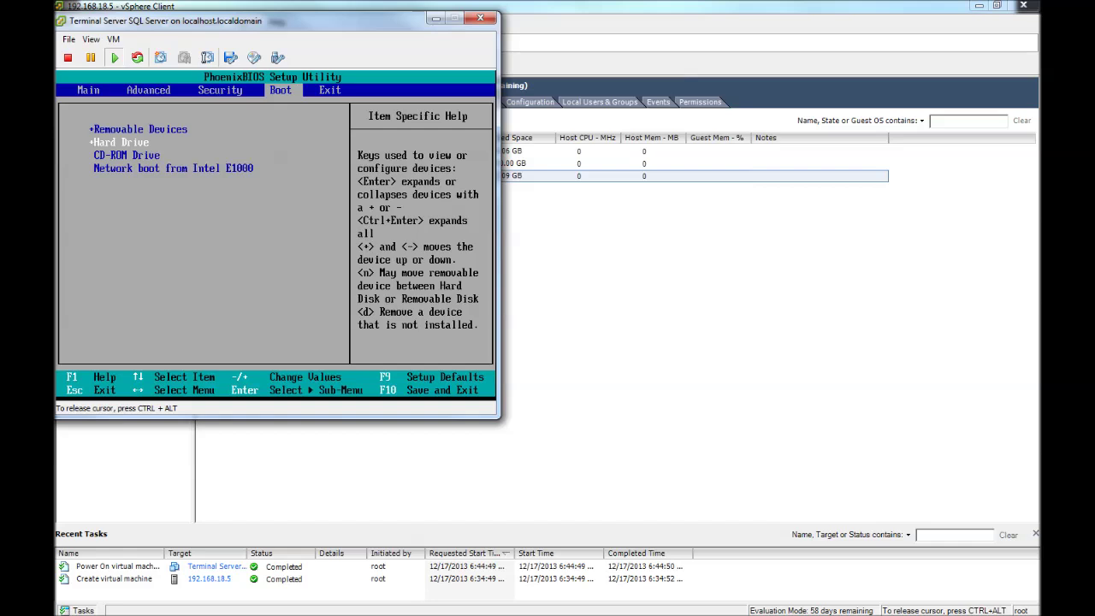
key(Up)
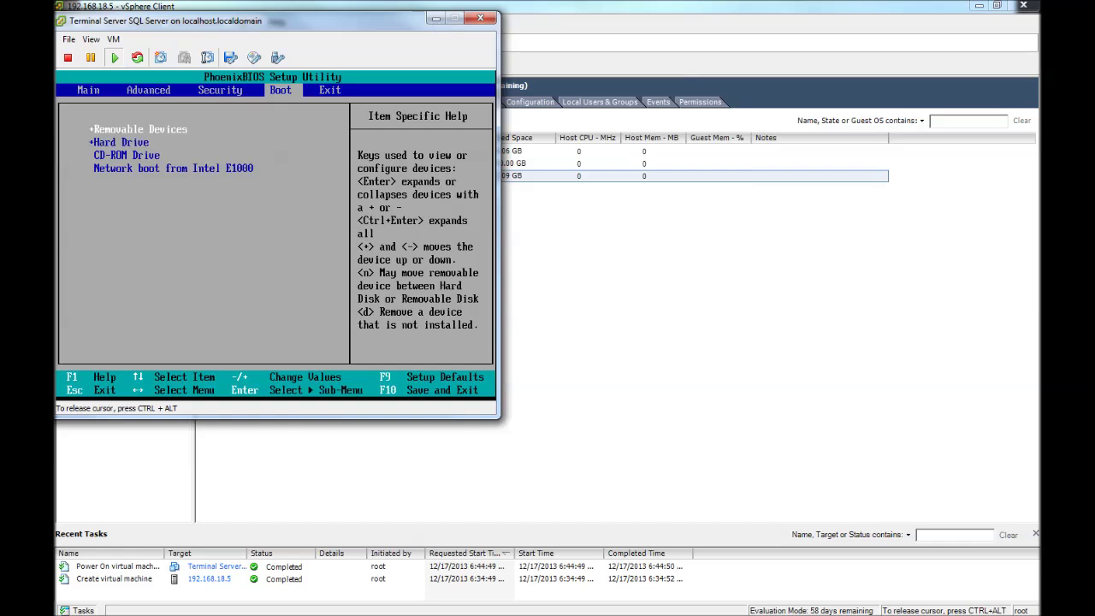
key(Down)
key(Down)
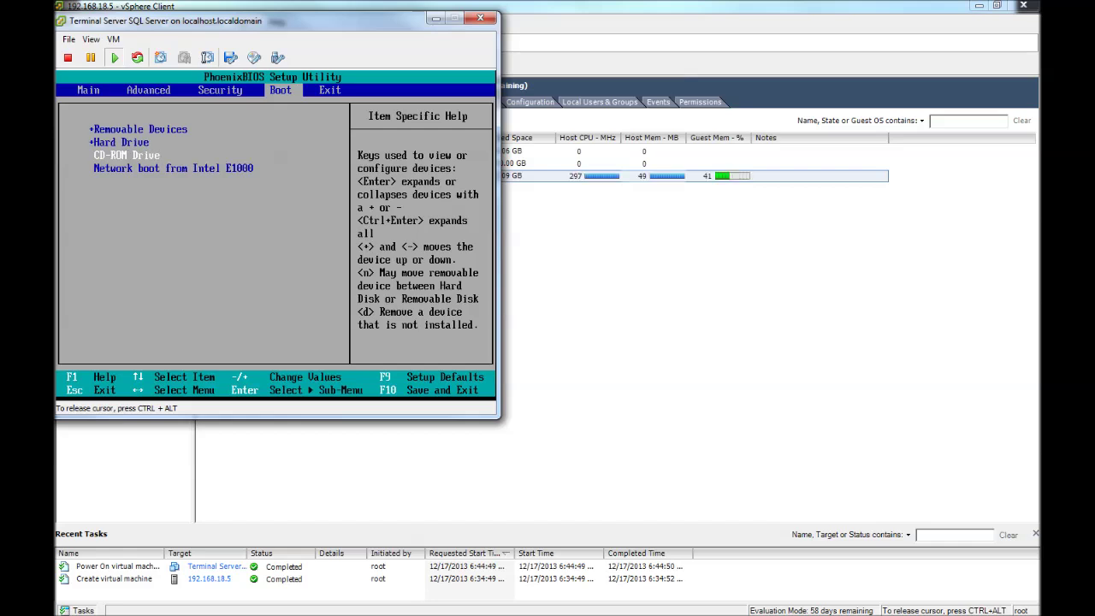
key(plus)
key(plus)
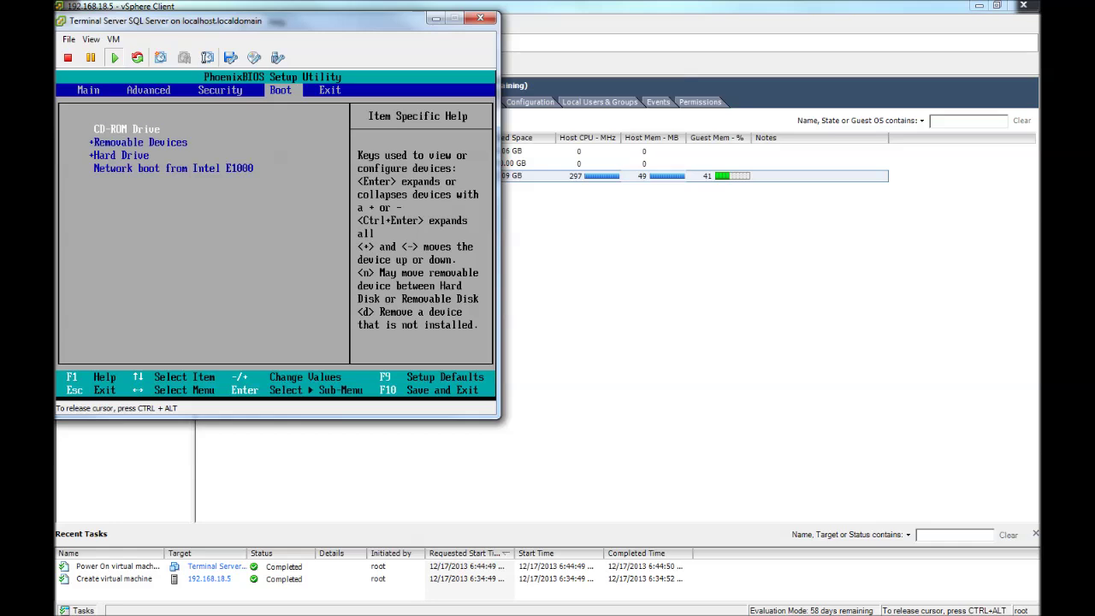
key(Down)
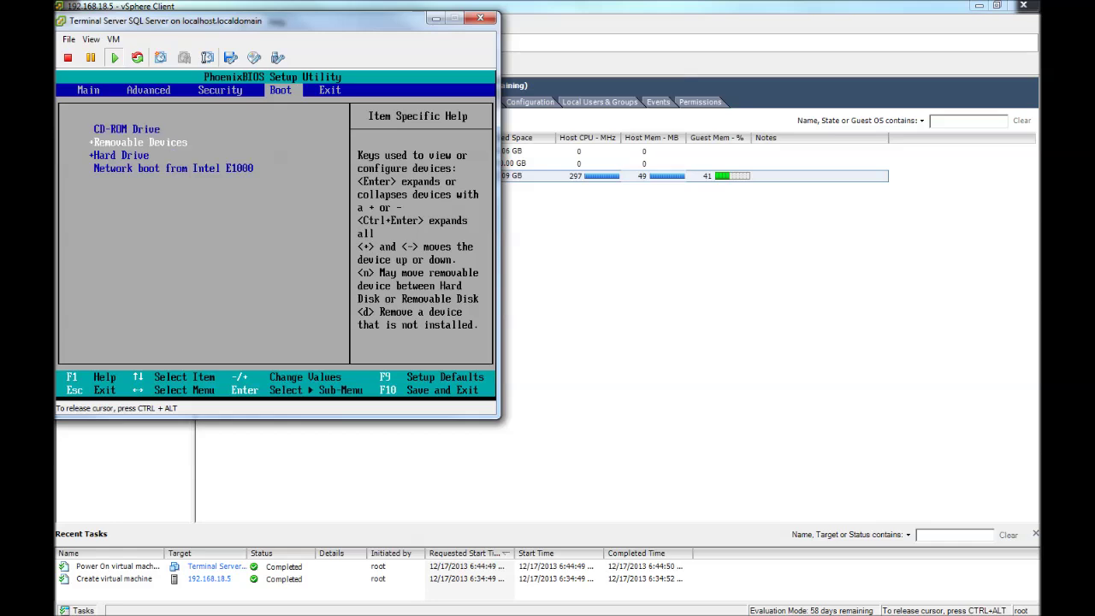
key(minus)
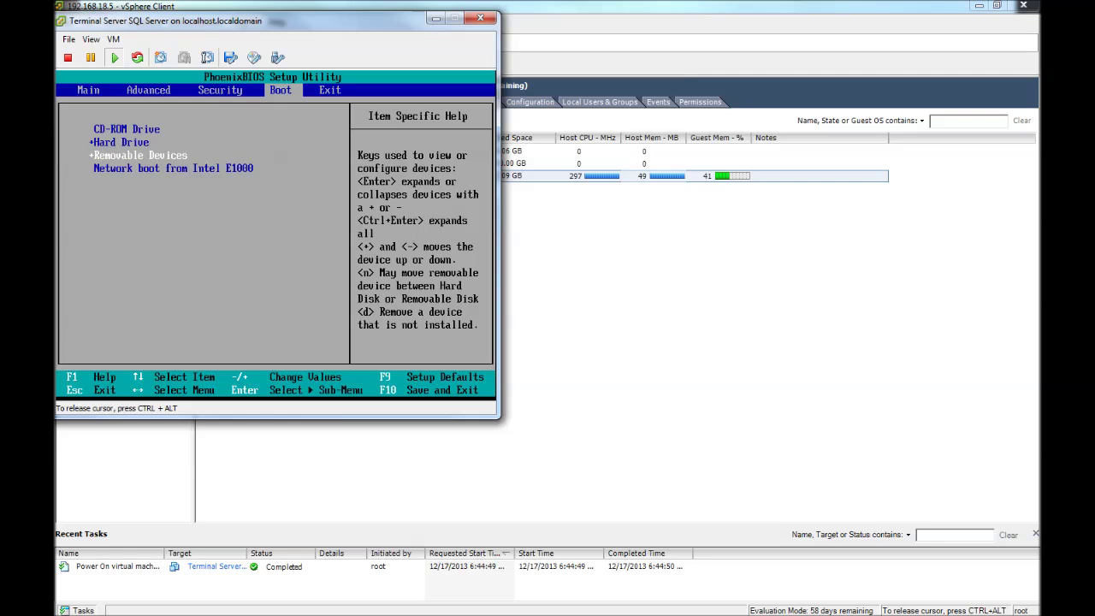
key(F10)
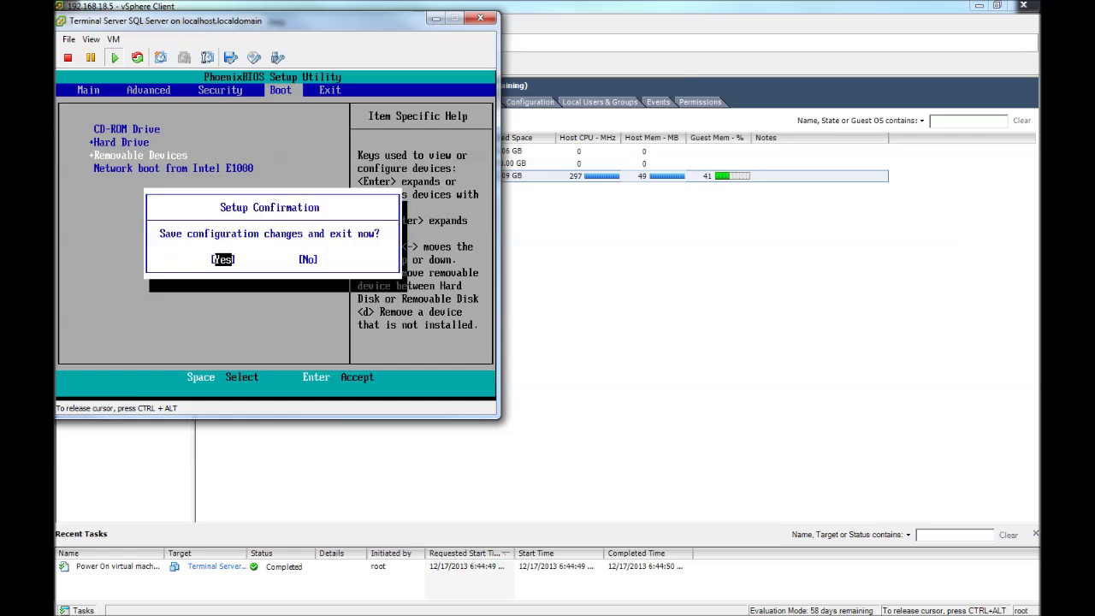
key(Return)
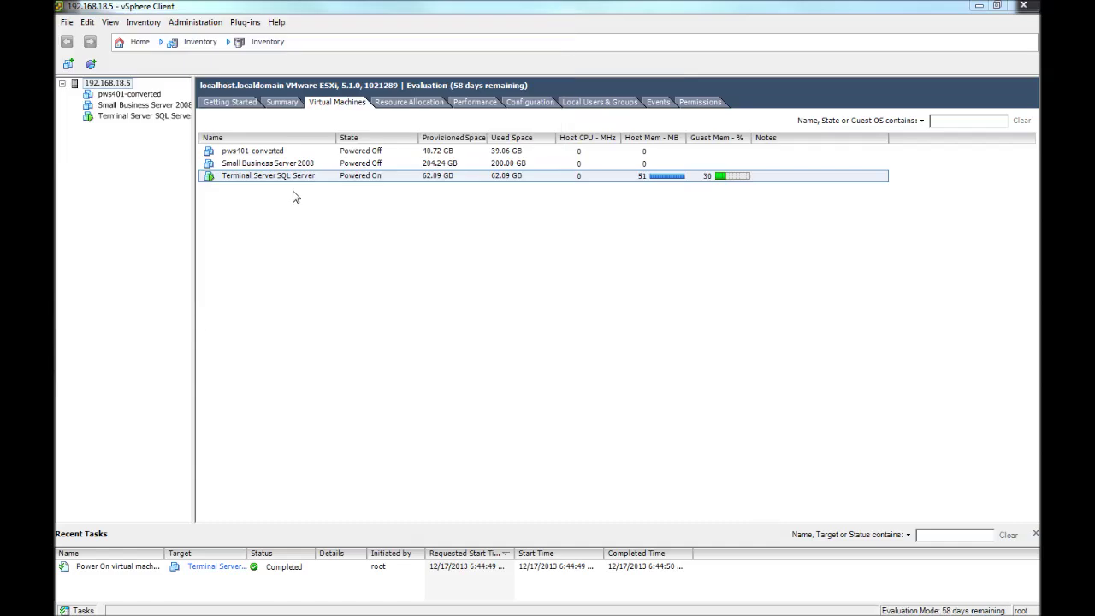
Power off Terminal Server SQL Server and confirm with Yes.
right_click(267, 175)
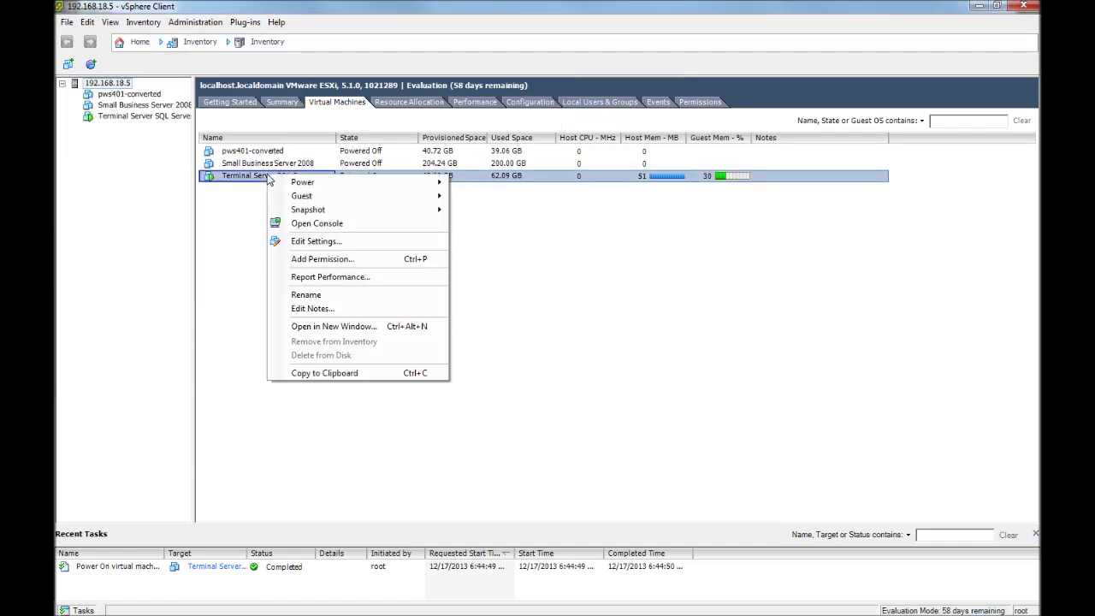
mouse_move(313, 188)
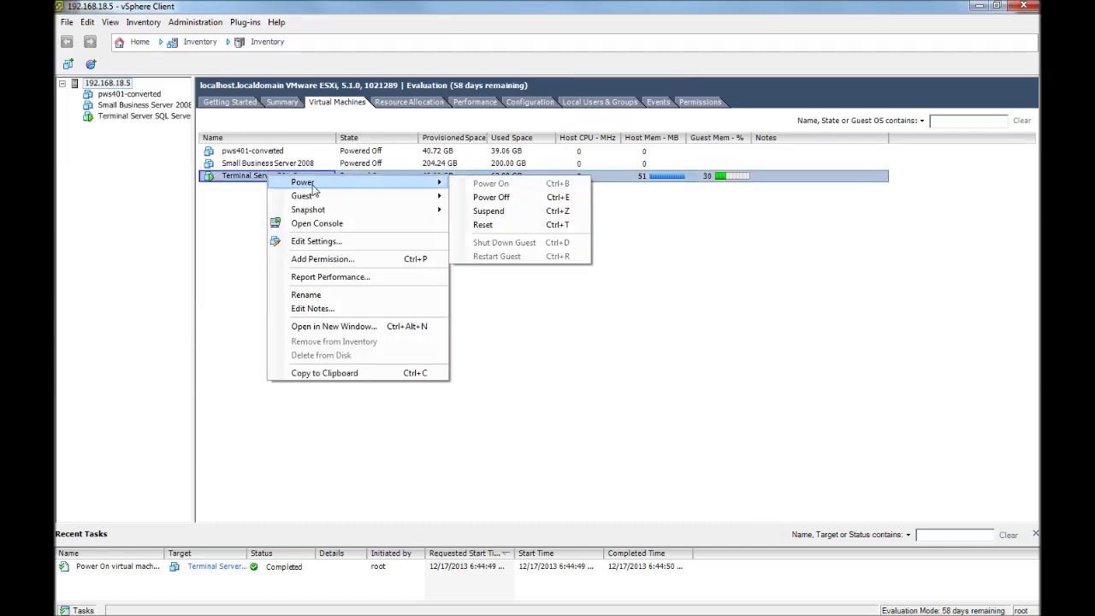
click(491, 196)
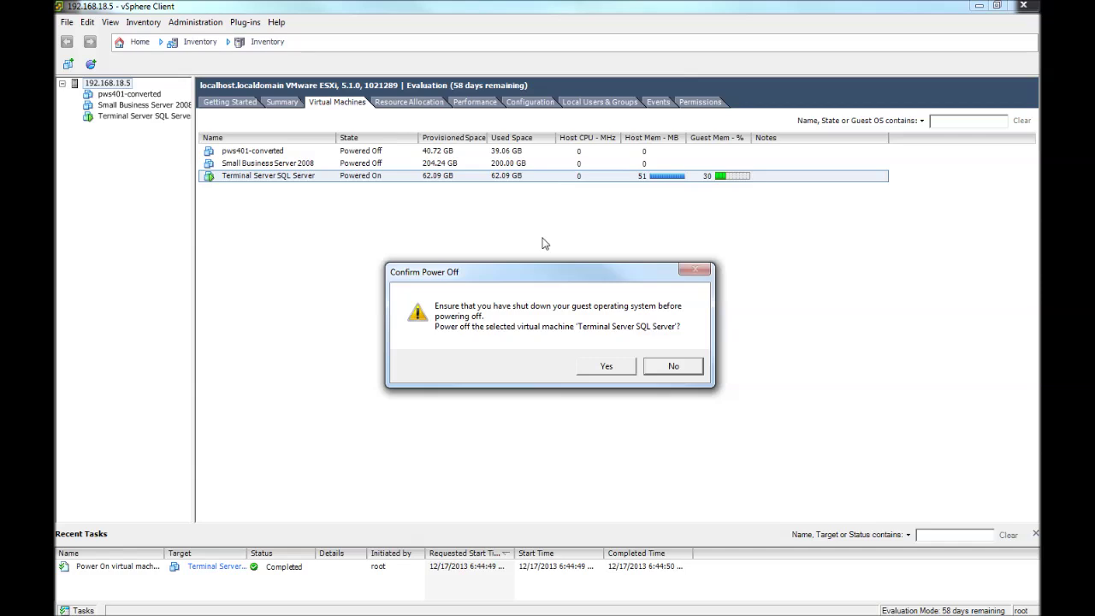
click(615, 370)
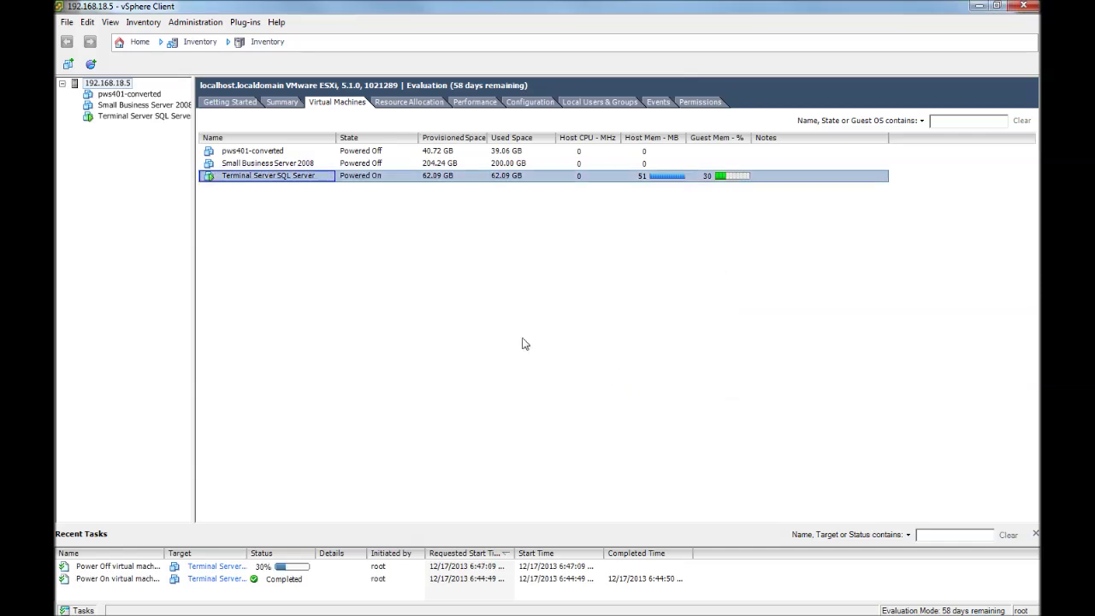
Review the VM's Boot Options in Edit Settings, then close the properties dialog.
click(230, 182)
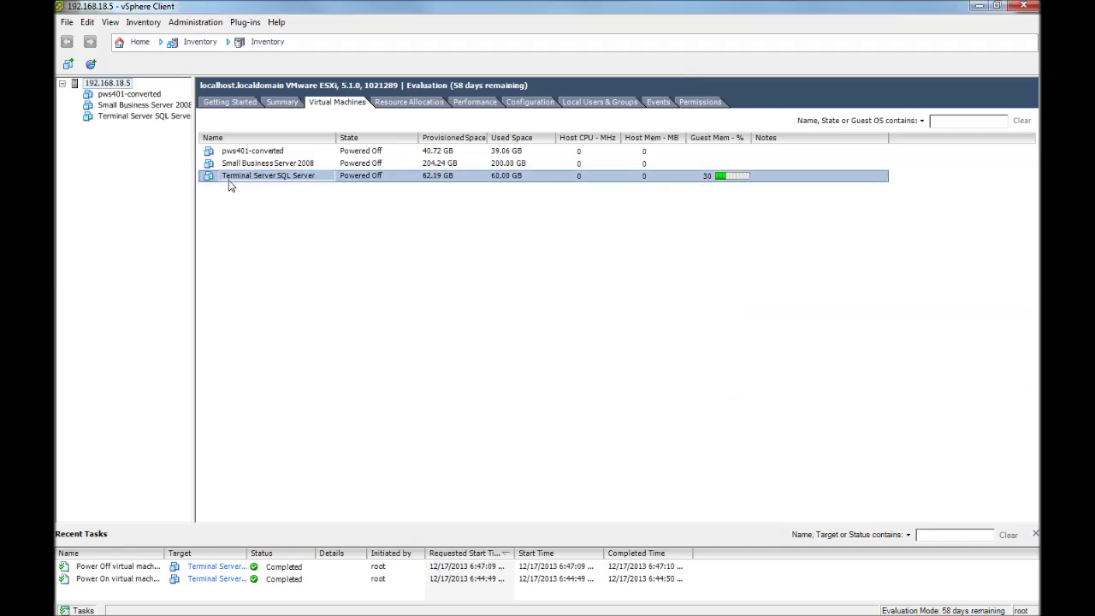
right_click(230, 184)
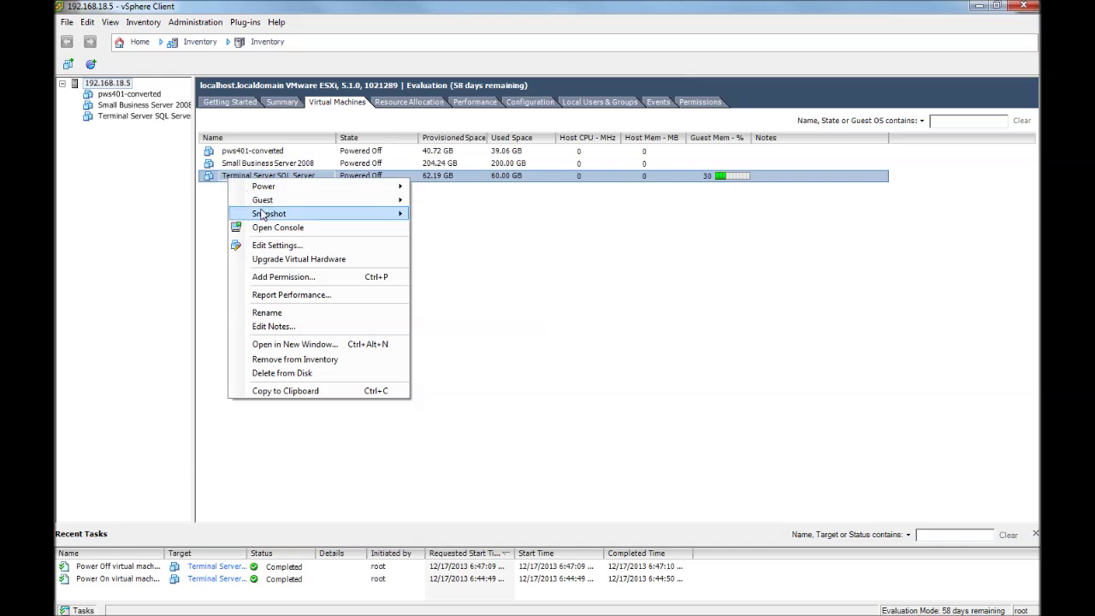
click(281, 246)
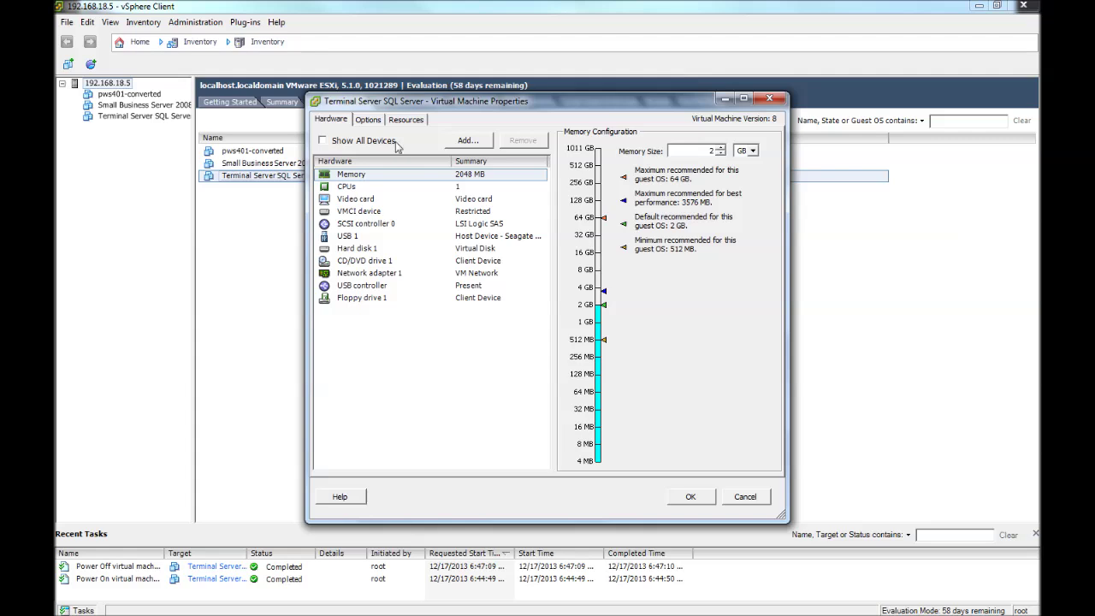
click(369, 120)
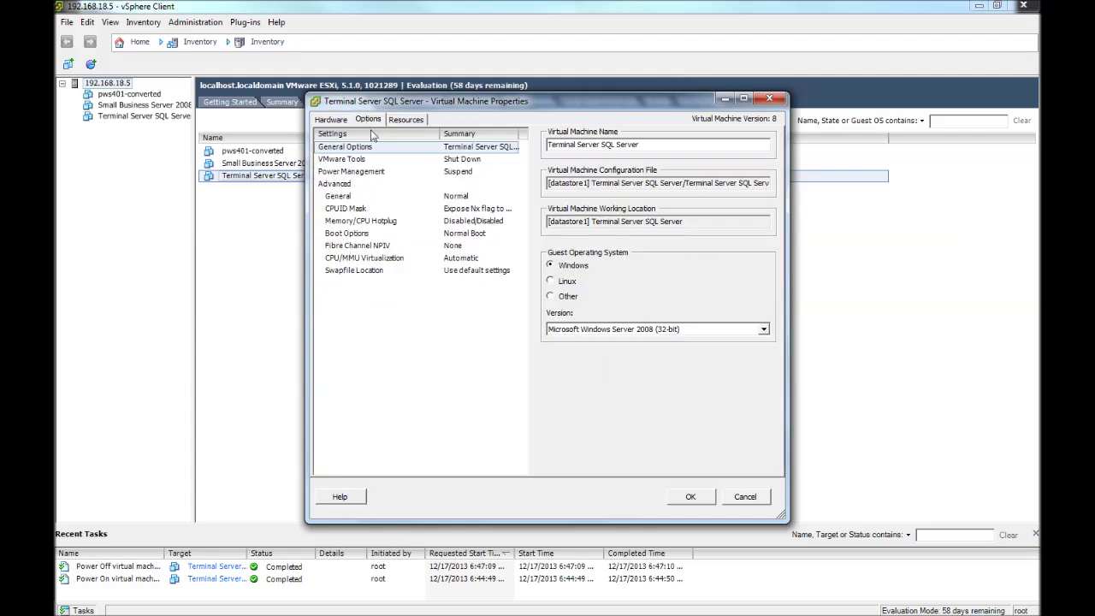
click(347, 234)
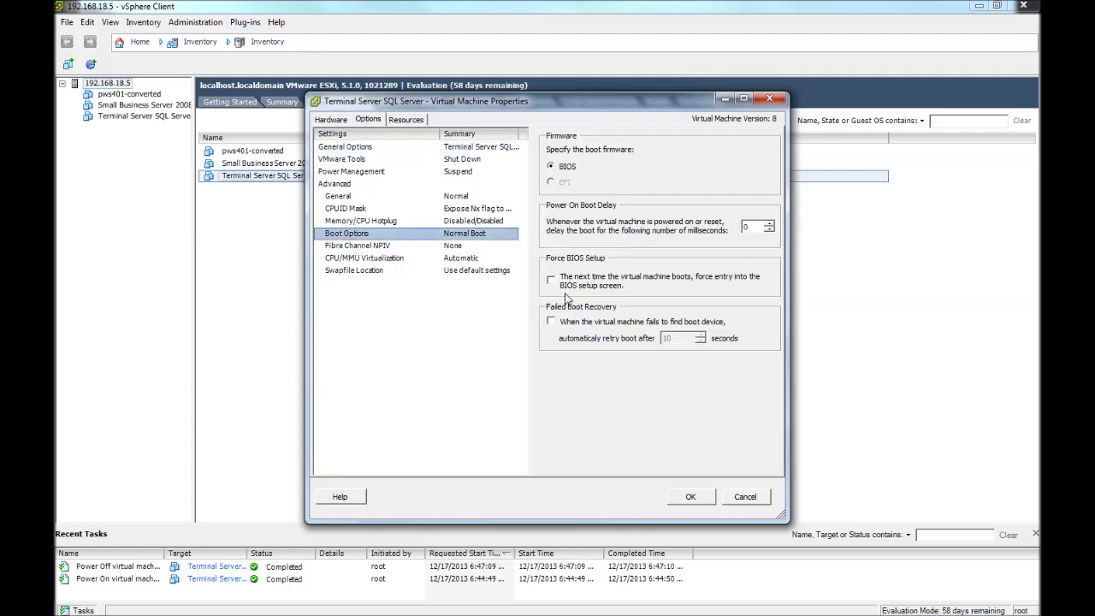
click(740, 498)
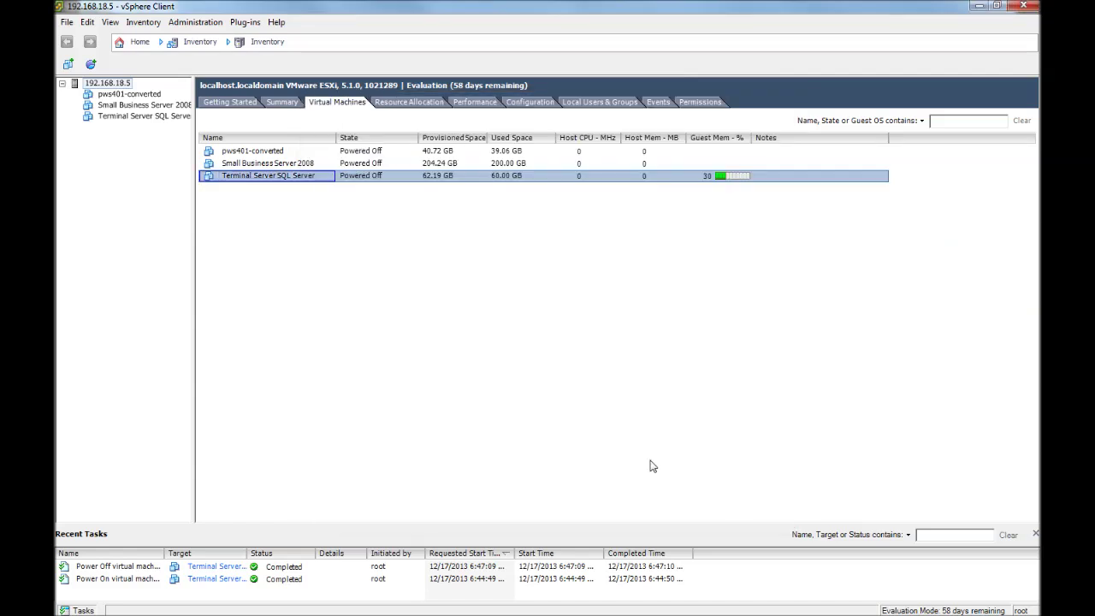
Set CD/DVD drive 1 to the host device with Connect at power on ticked, and apply.
right_click(239, 185)
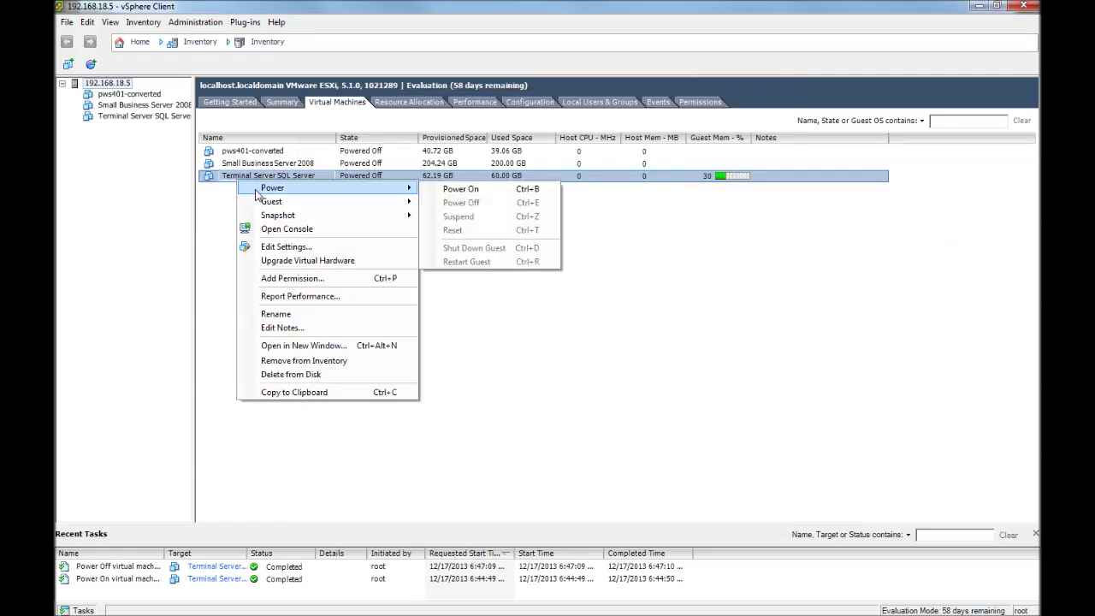
click(284, 248)
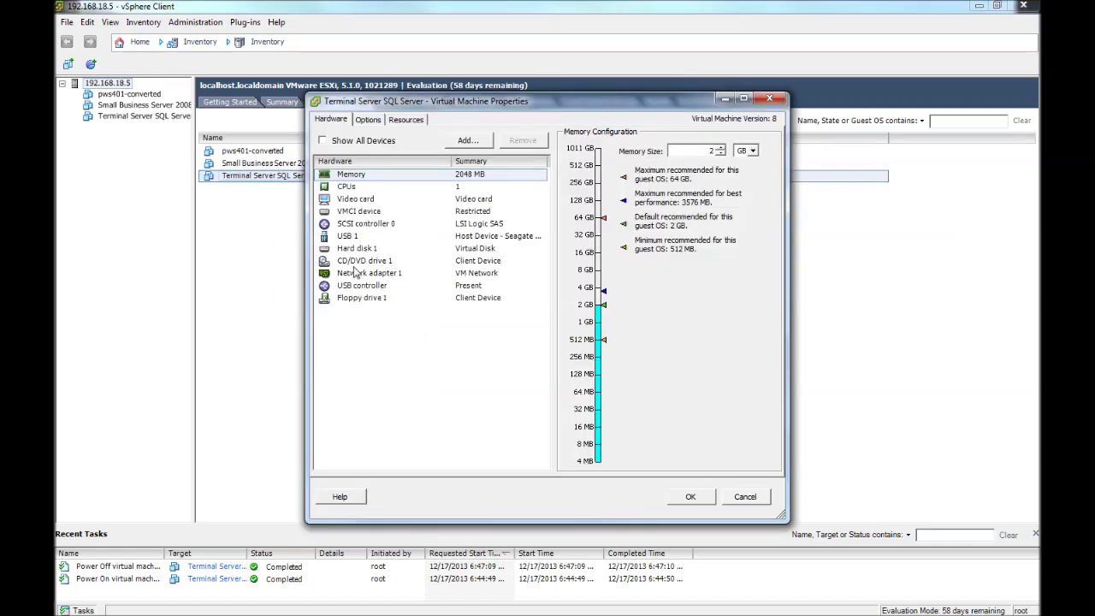
click(355, 261)
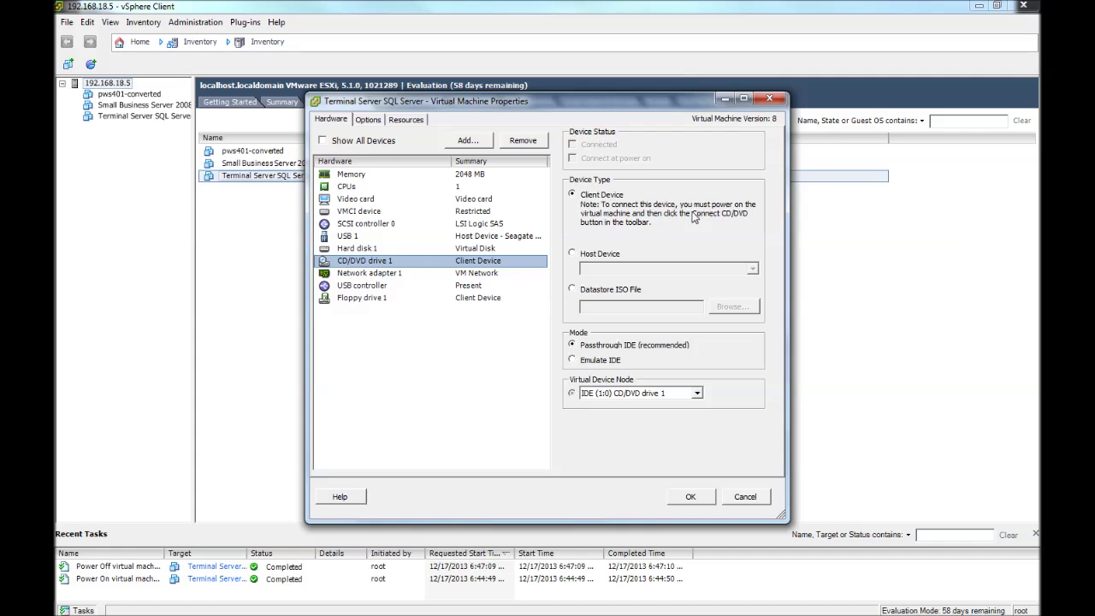
click(573, 255)
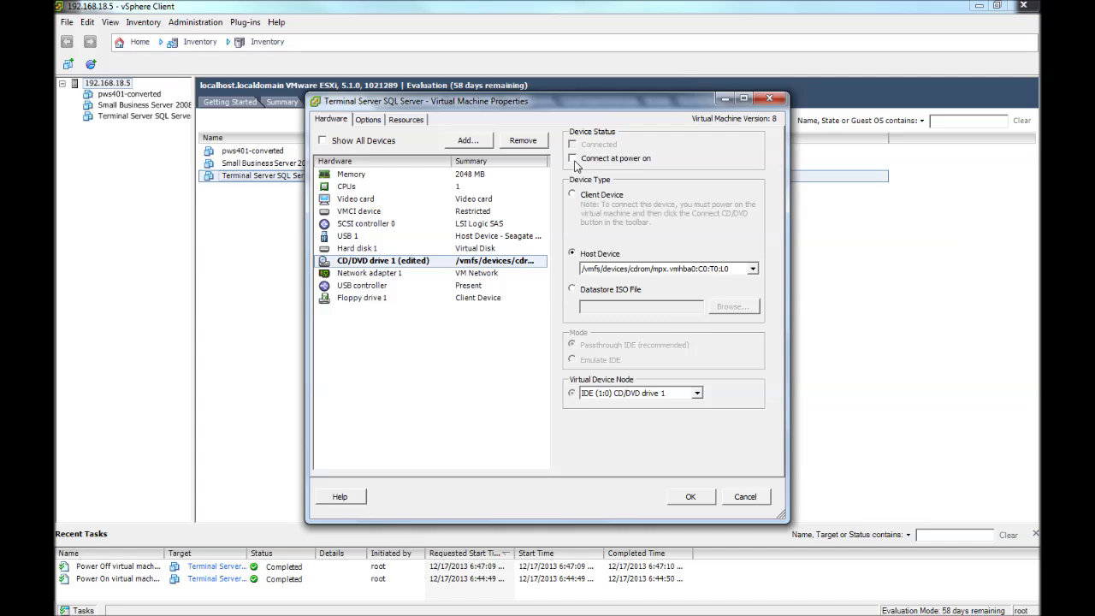
click(573, 159)
click(733, 448)
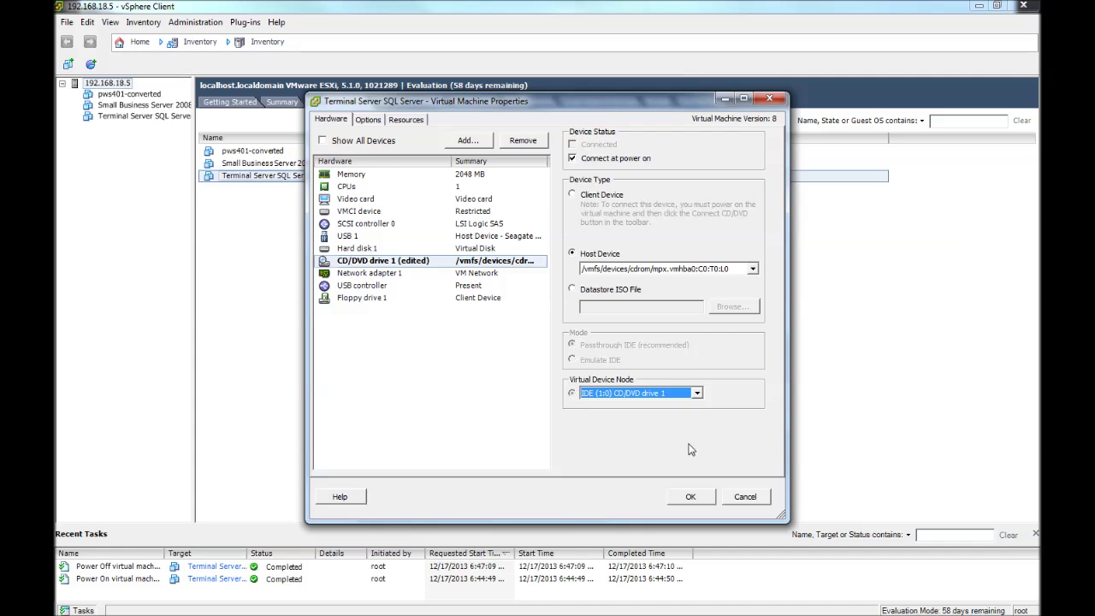
click(691, 499)
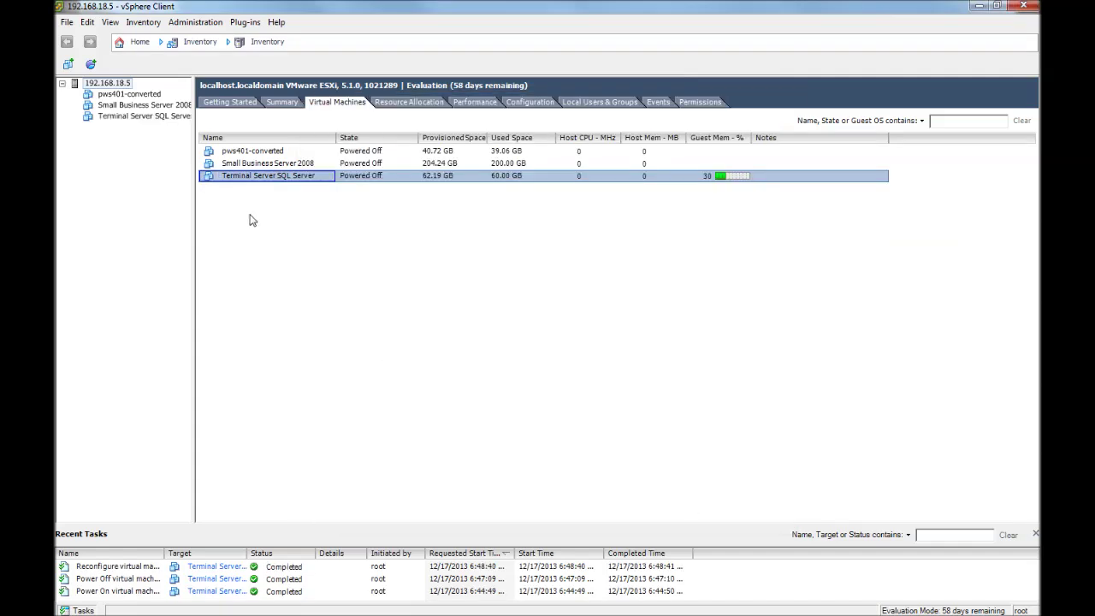
Open the VM's console and power it on to boot from CD into Windows PE.
right_click(260, 180)
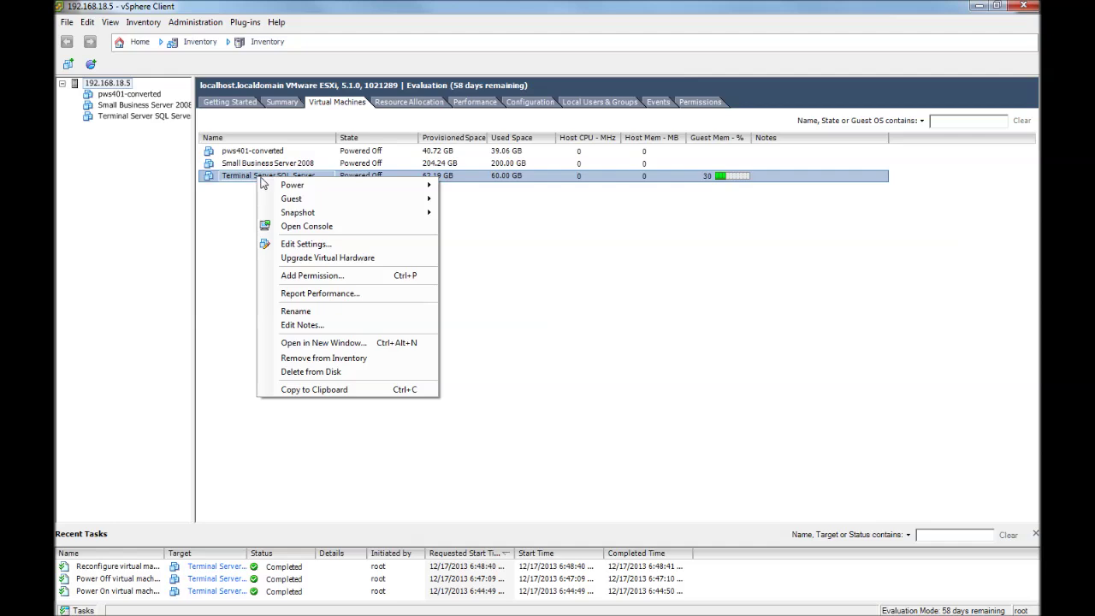
click(296, 227)
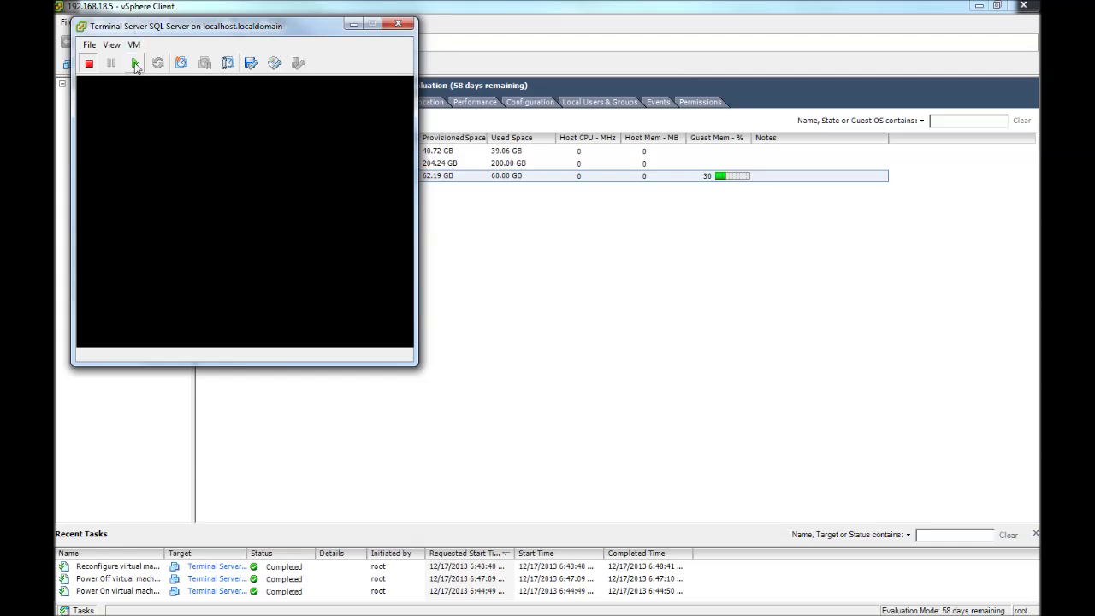
click(135, 65)
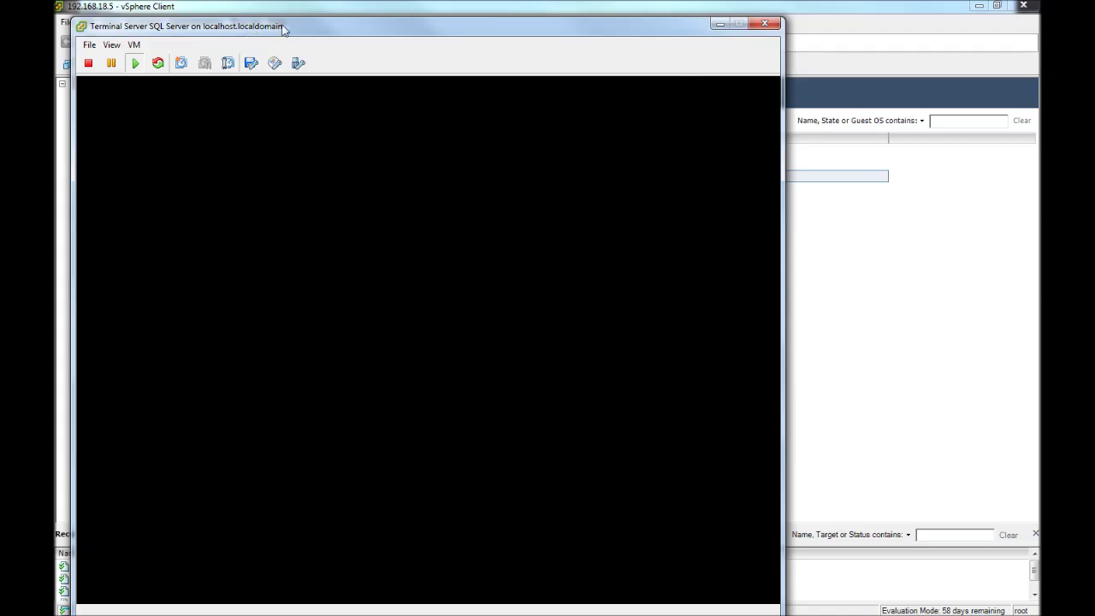
drag(285, 28, 282, 18)
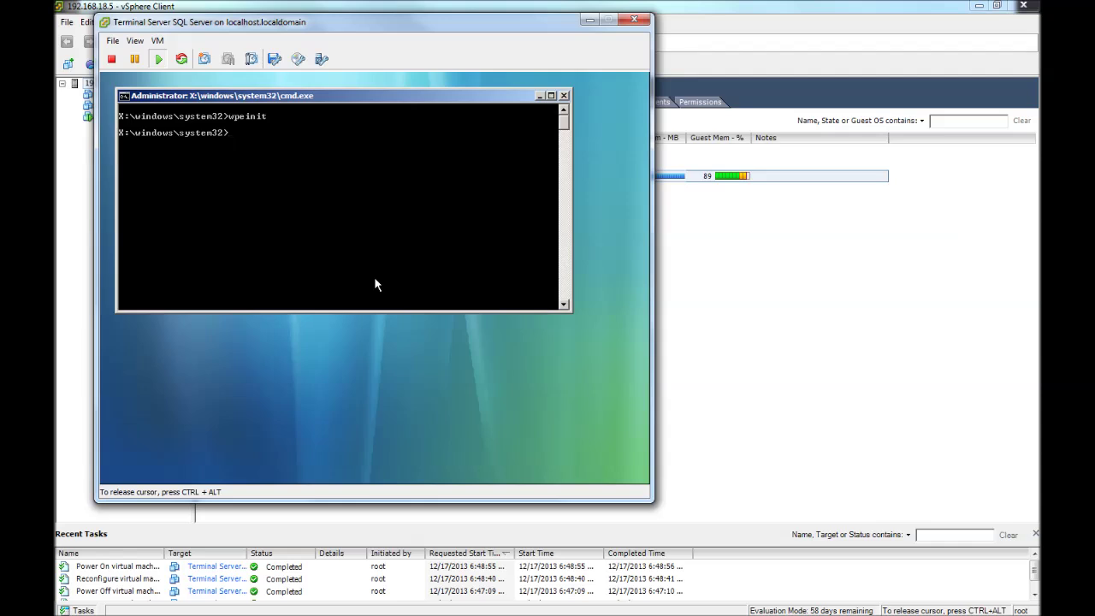
Run ghost32, dismiss its About box, and choose Local > Disk > From Image.
text(ghost32)
key(Return)
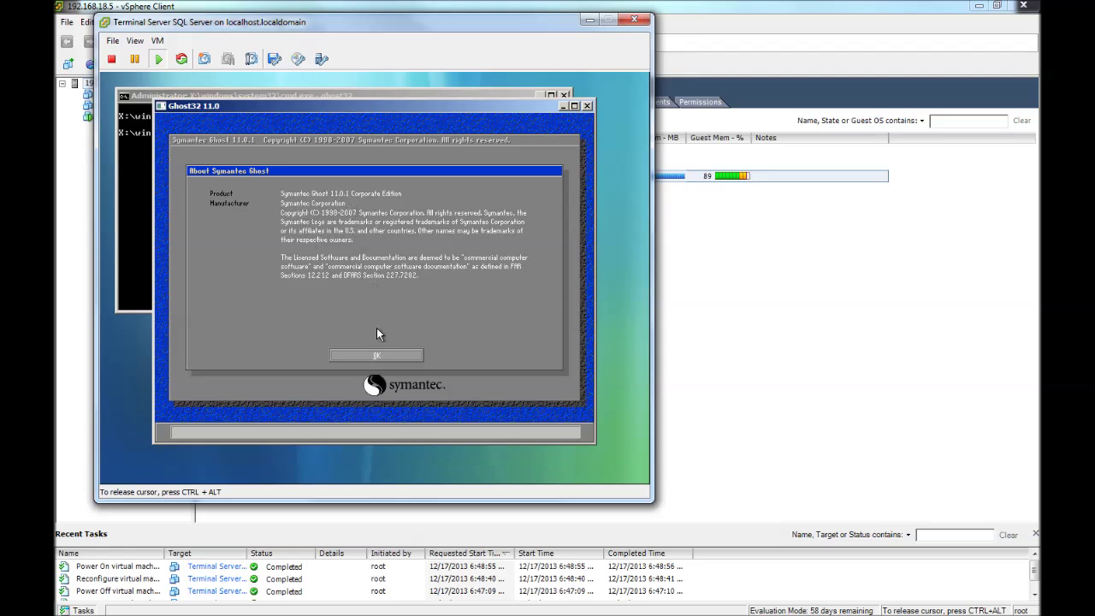
click(376, 356)
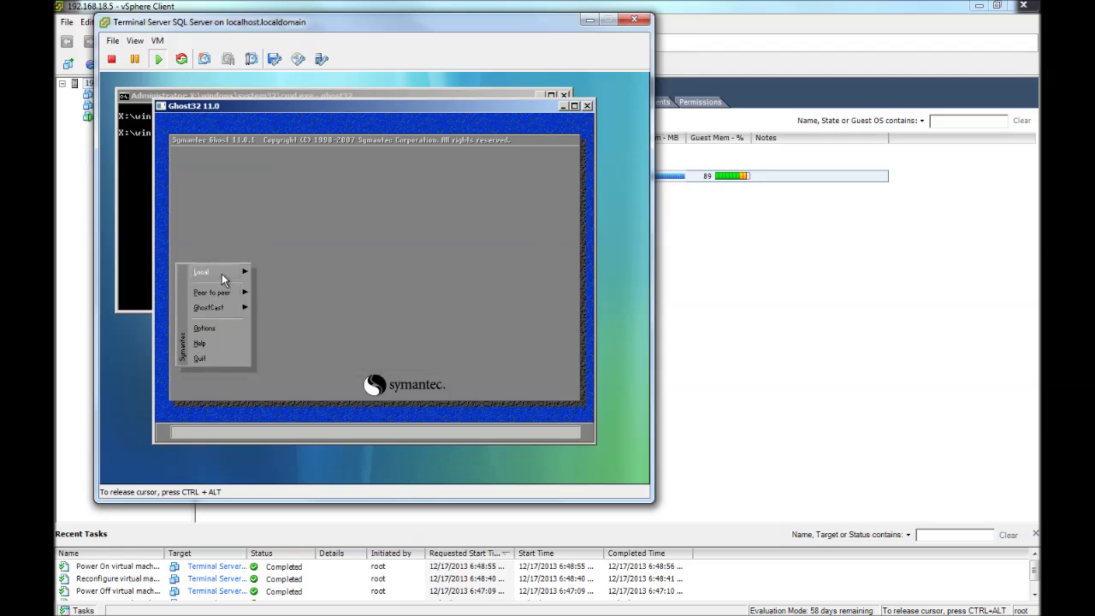
mouse_move(222, 275)
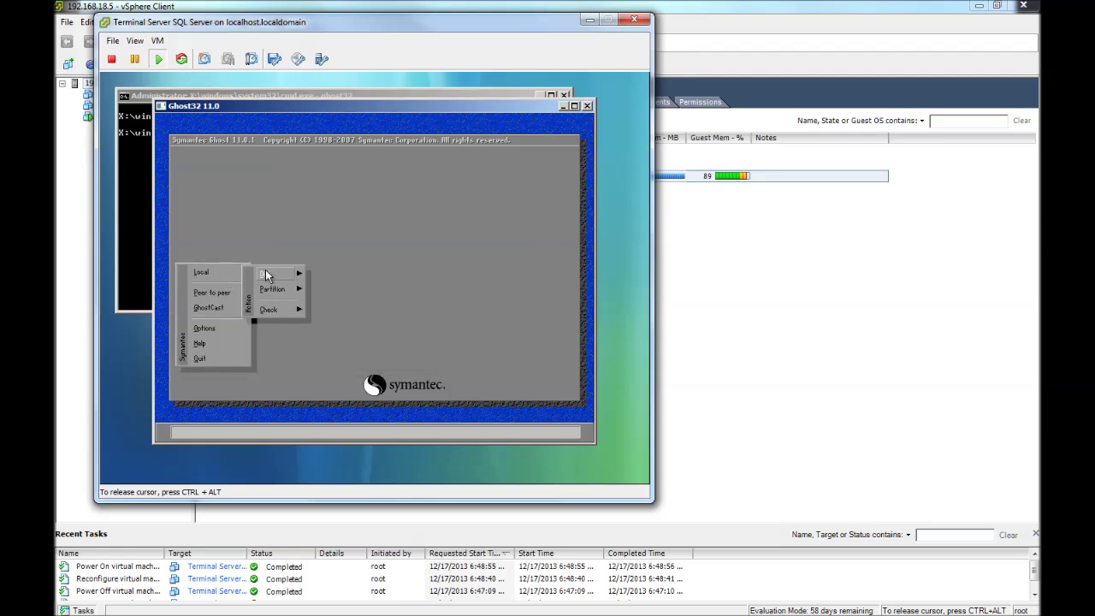
mouse_move(272, 268)
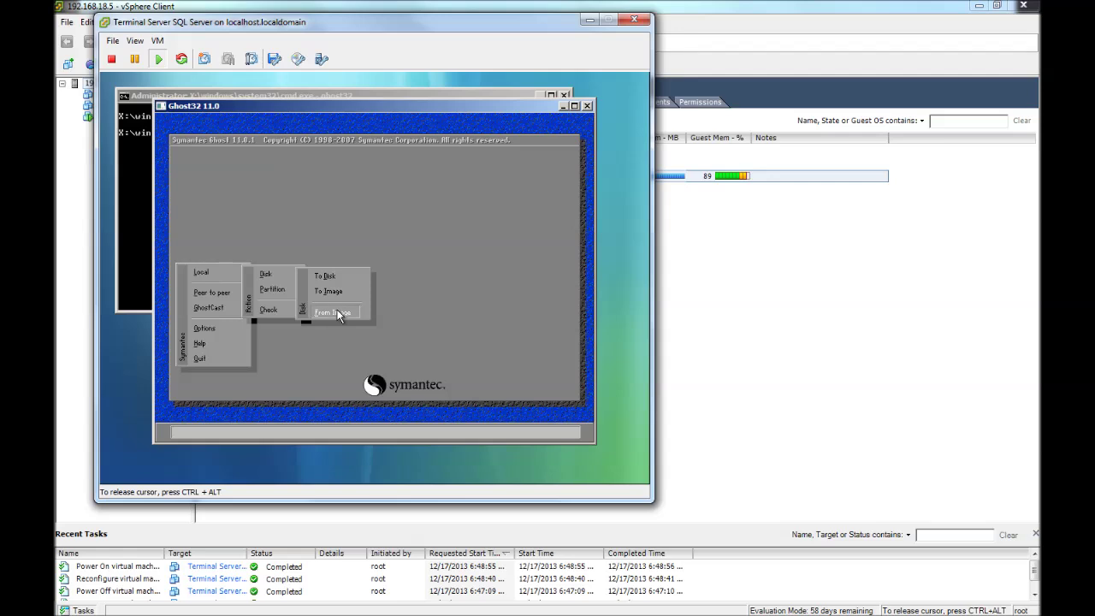
click(336, 313)
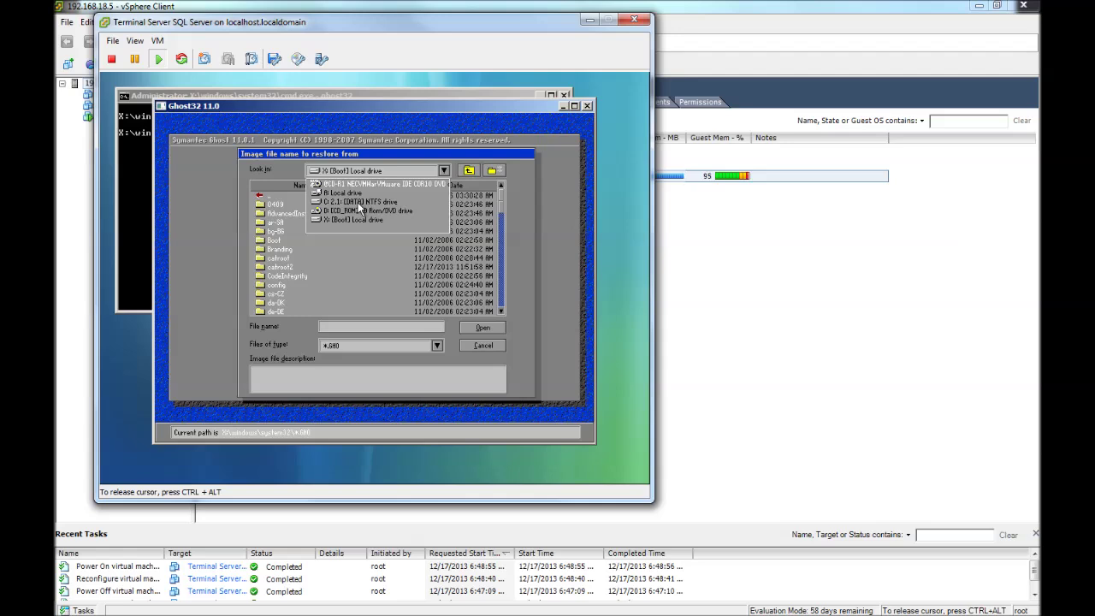
Browse the DATA drive to ghstimgs\SERV1 and pick serv1c.GHO as the restore image.
click(357, 203)
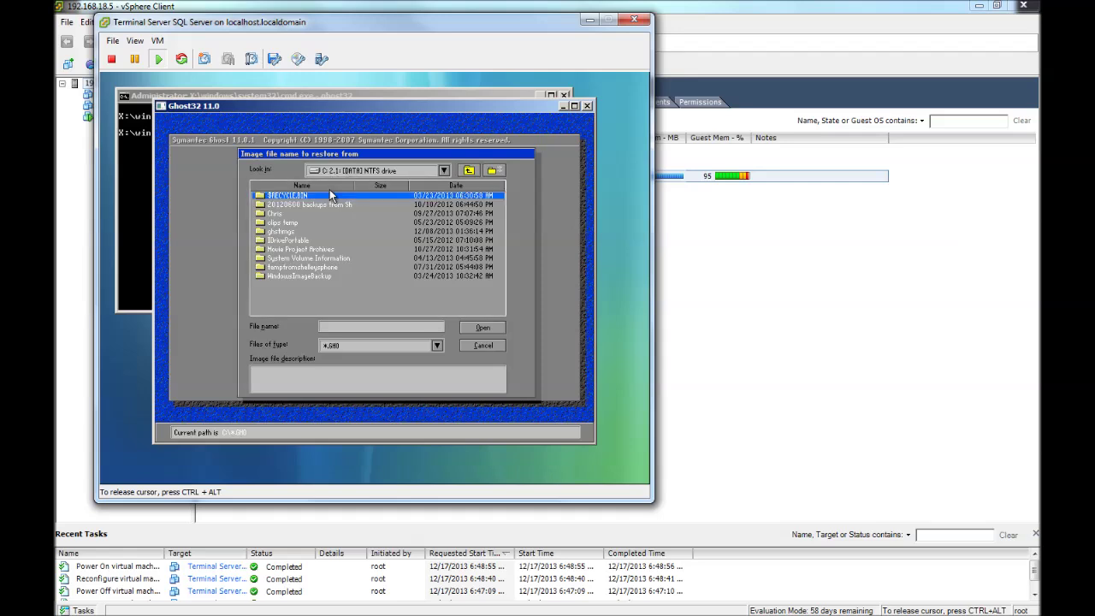
click(328, 198)
double_click(261, 232)
double_click(261, 233)
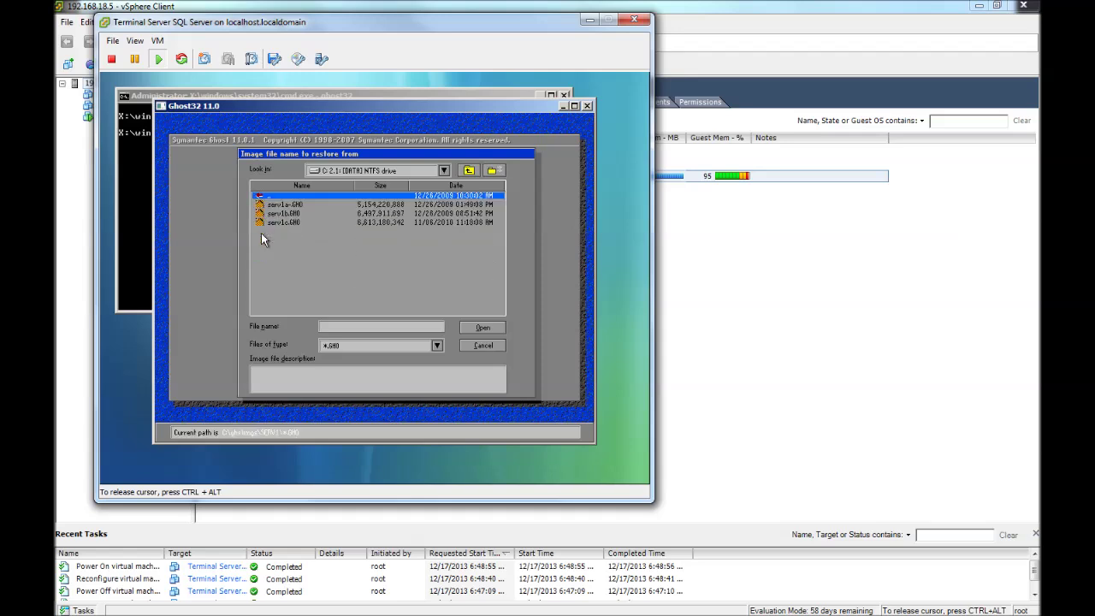
click(470, 172)
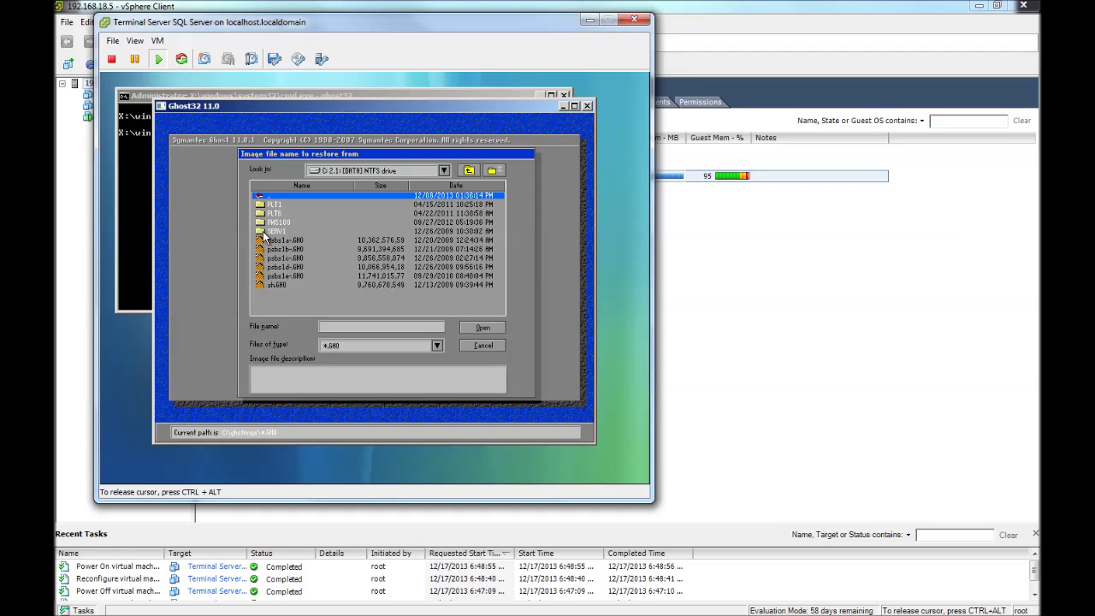
double_click(262, 231)
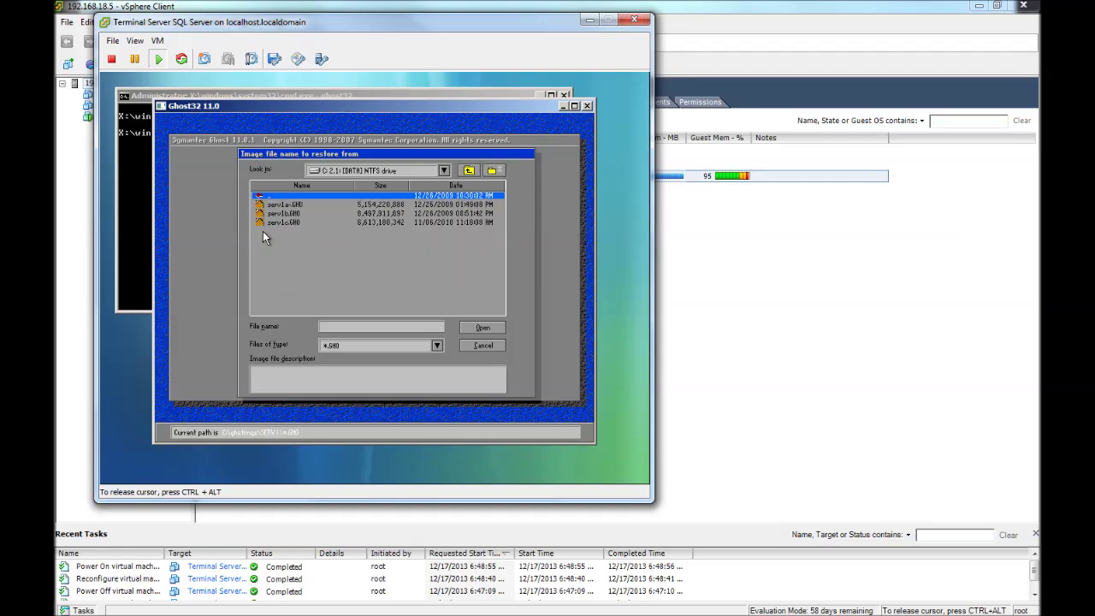
click(423, 184)
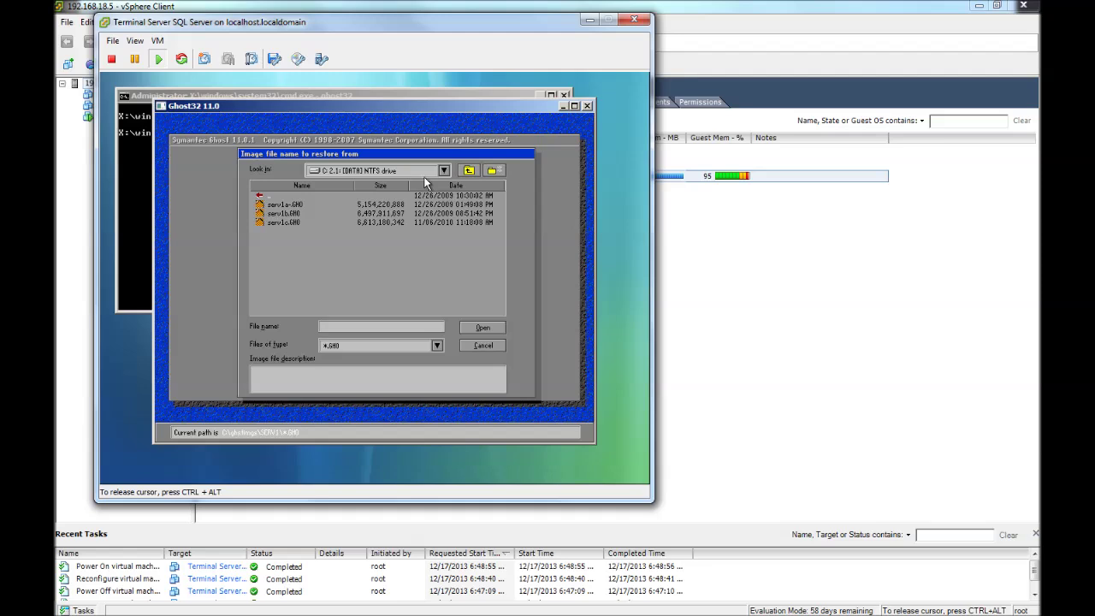
click(468, 171)
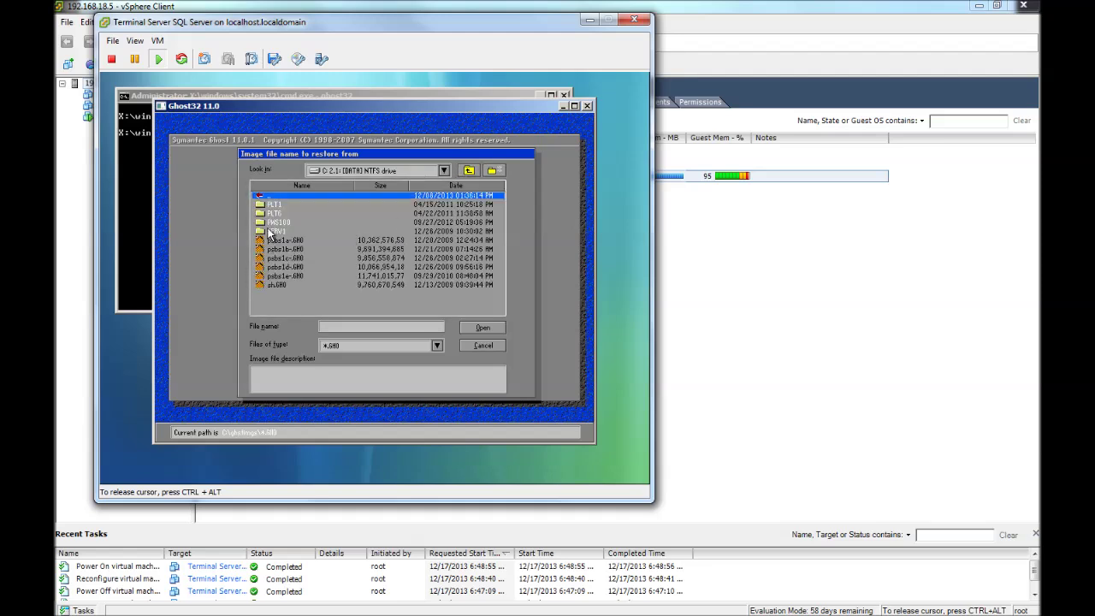
double_click(272, 231)
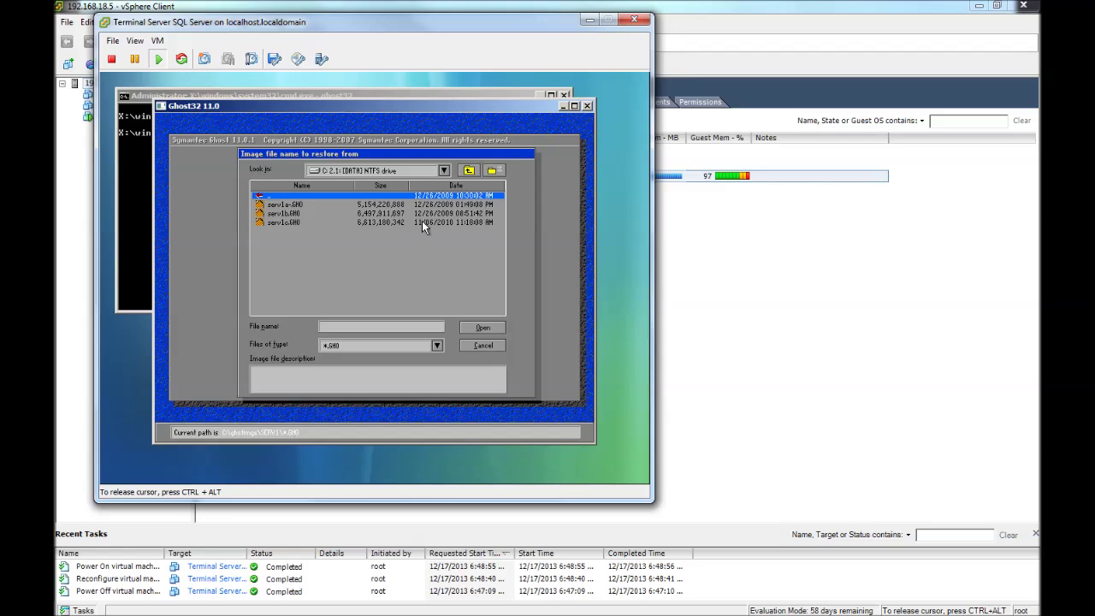
double_click(272, 222)
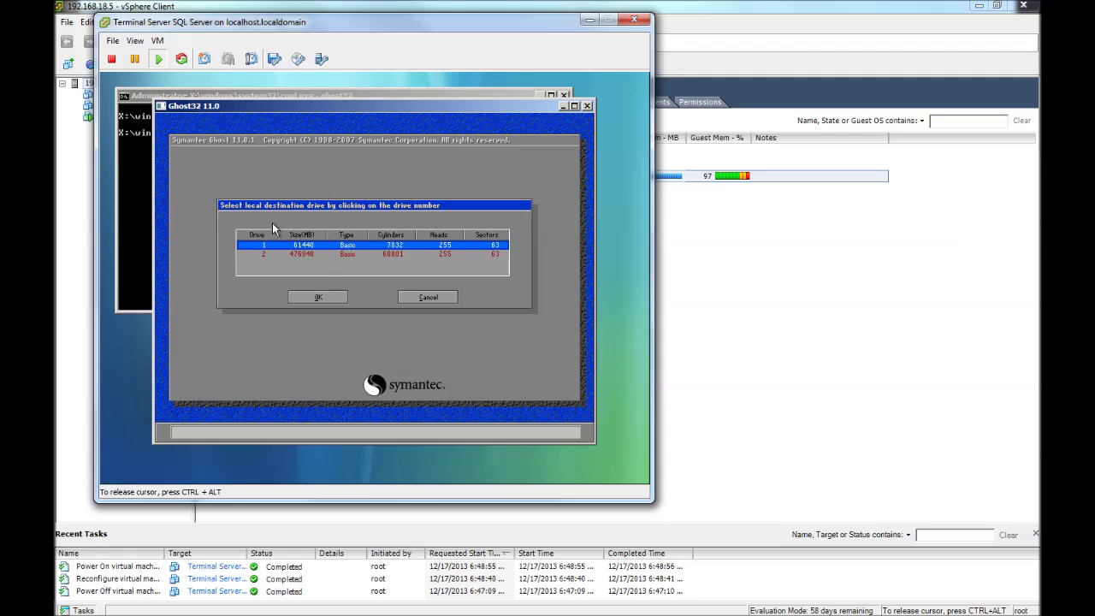
Choose the 61440 MB drive 1, not drive 2, as Ghost's restore destination.
click(318, 298)
click(275, 255)
click(246, 254)
click(249, 254)
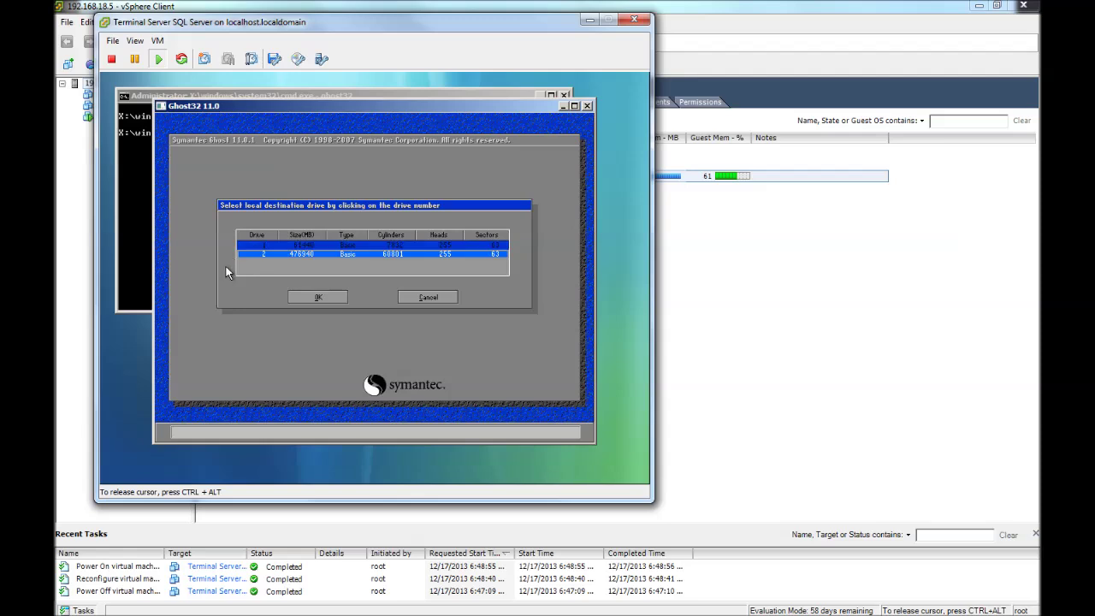
key(Up)
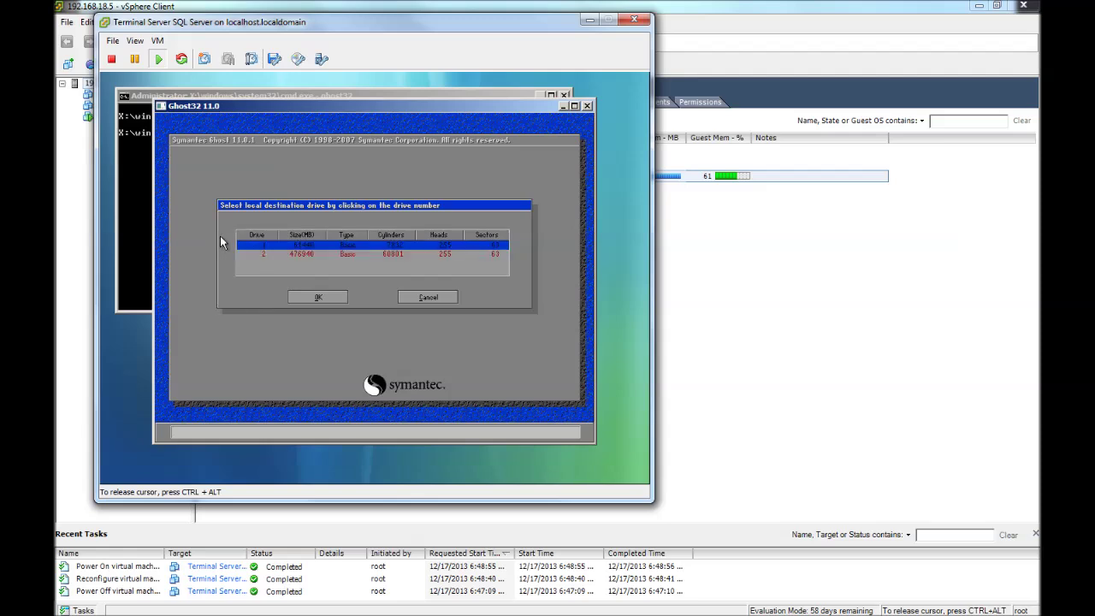
click(307, 299)
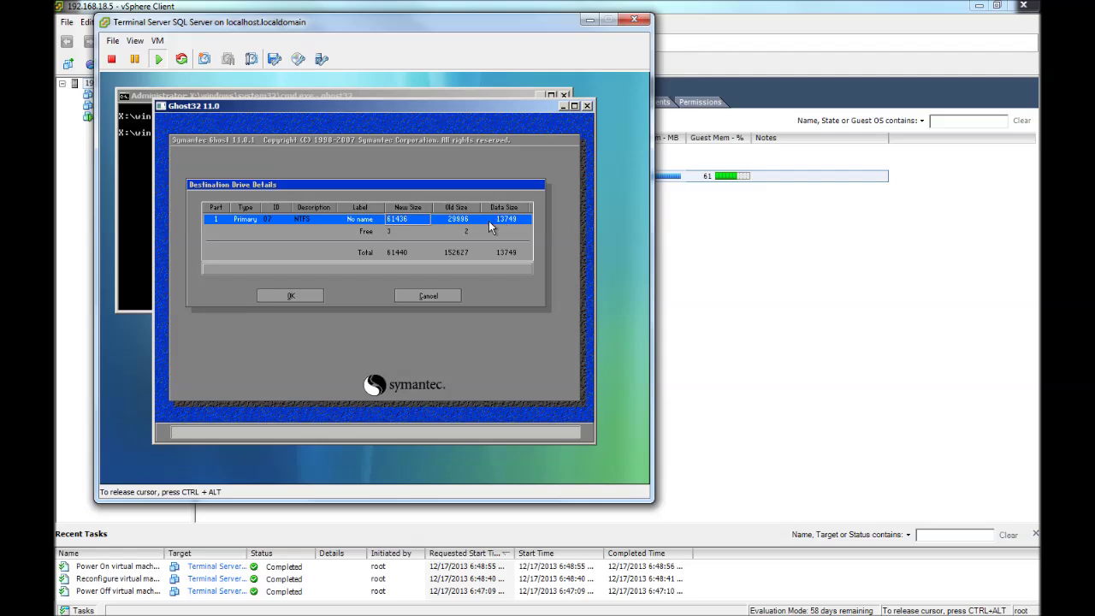
Set the NTFS partition size to 30004 MB, accept the layout, and agree to overwrite the drive.
double_click(415, 224)
click(380, 221)
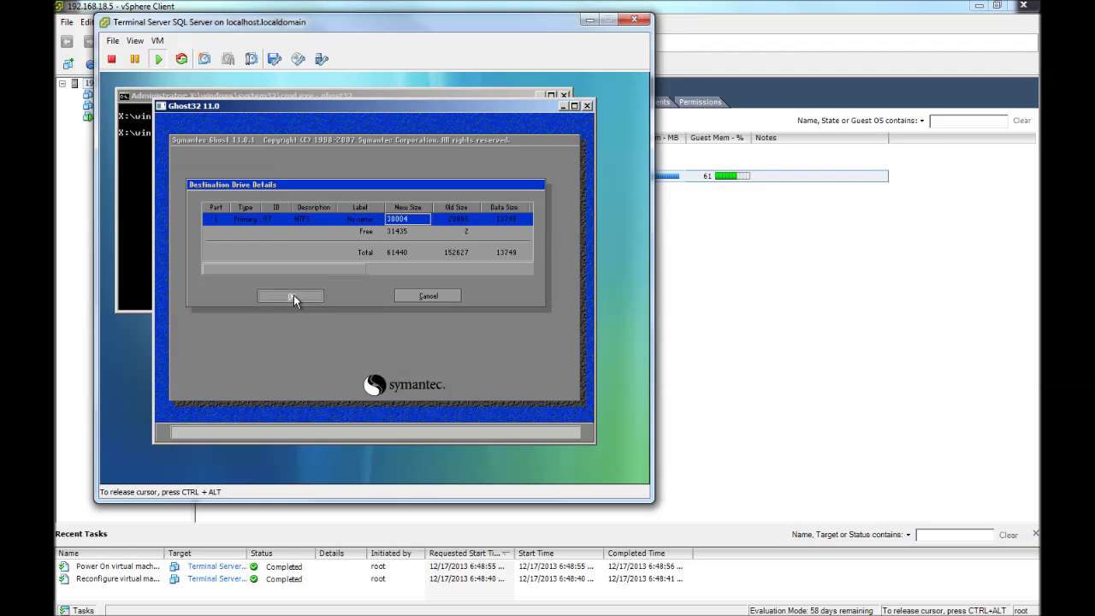
click(290, 296)
click(310, 264)
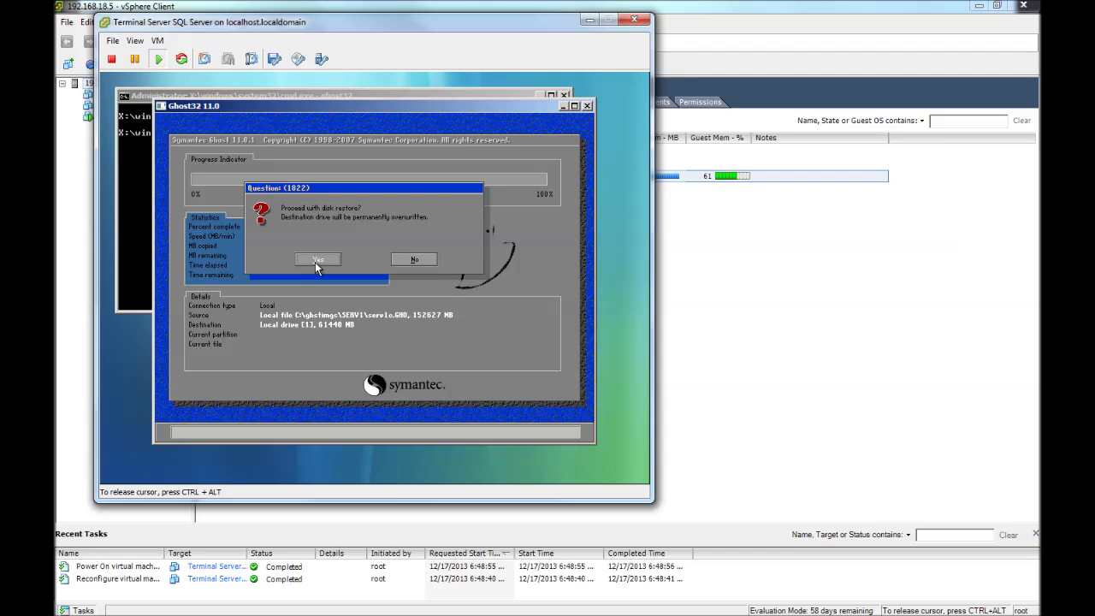
Start restoring serv1c.GHO onto drive 1 and release the console while it reaches 100%.
click(315, 262)
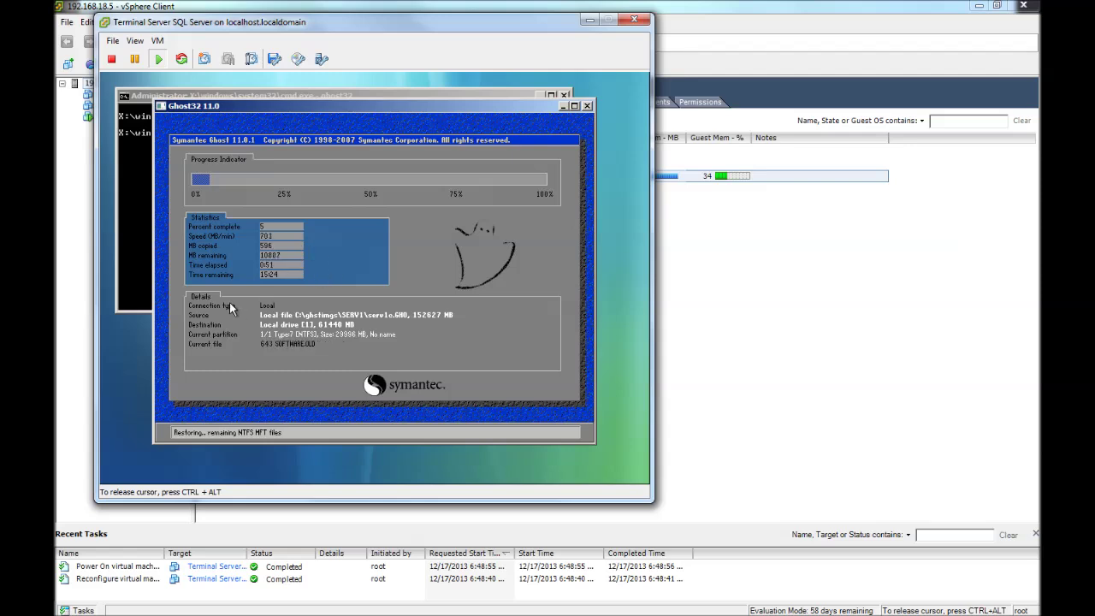
key(ctrl+alt)
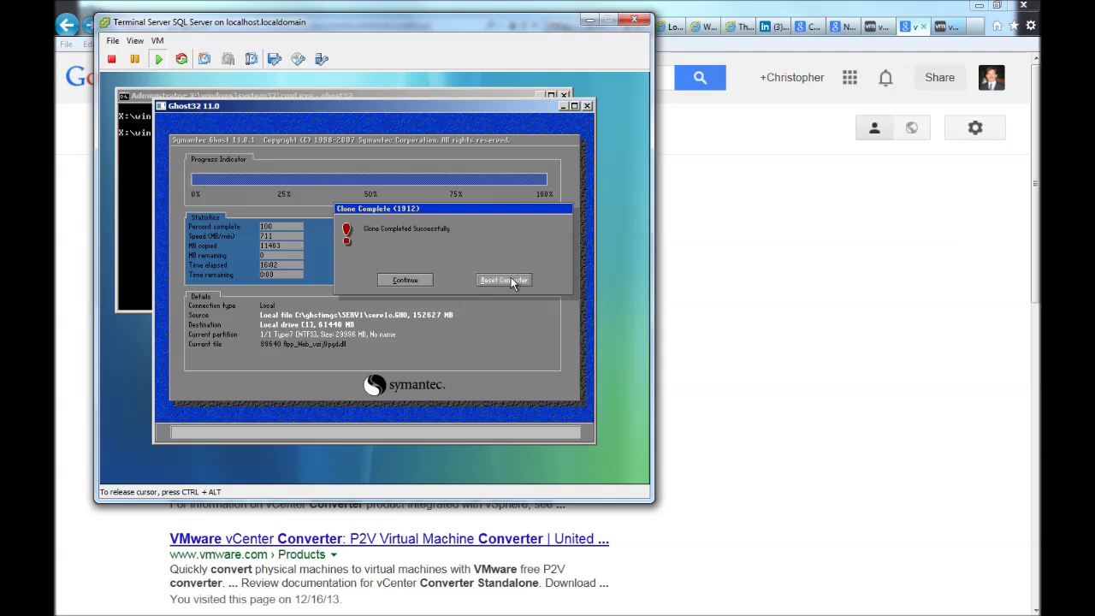
Dismiss the Clone Completed message and quit Ghost.
click(404, 281)
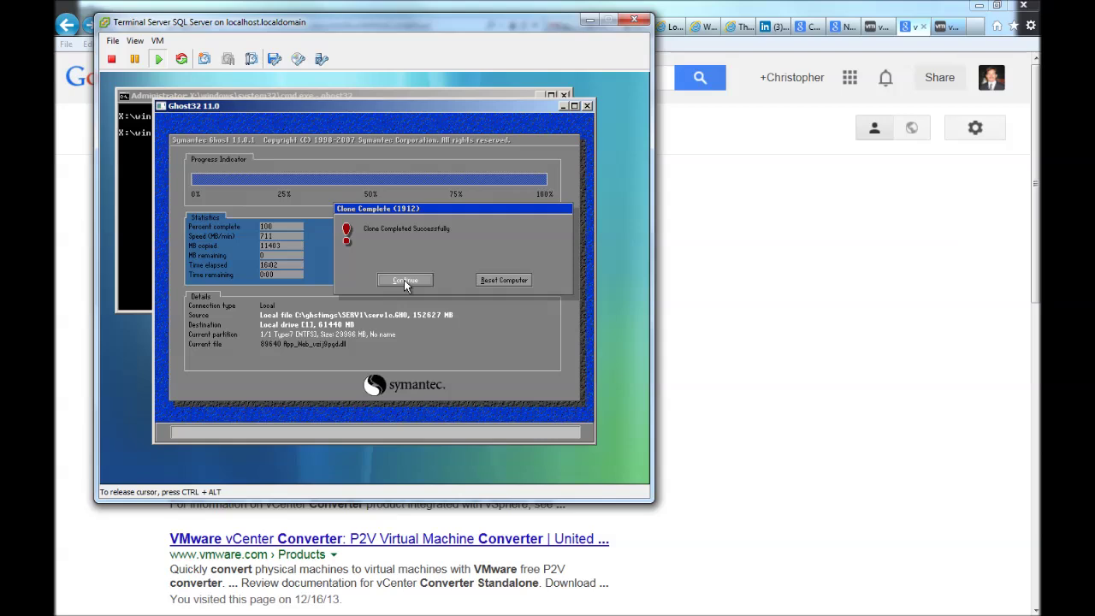
click(404, 282)
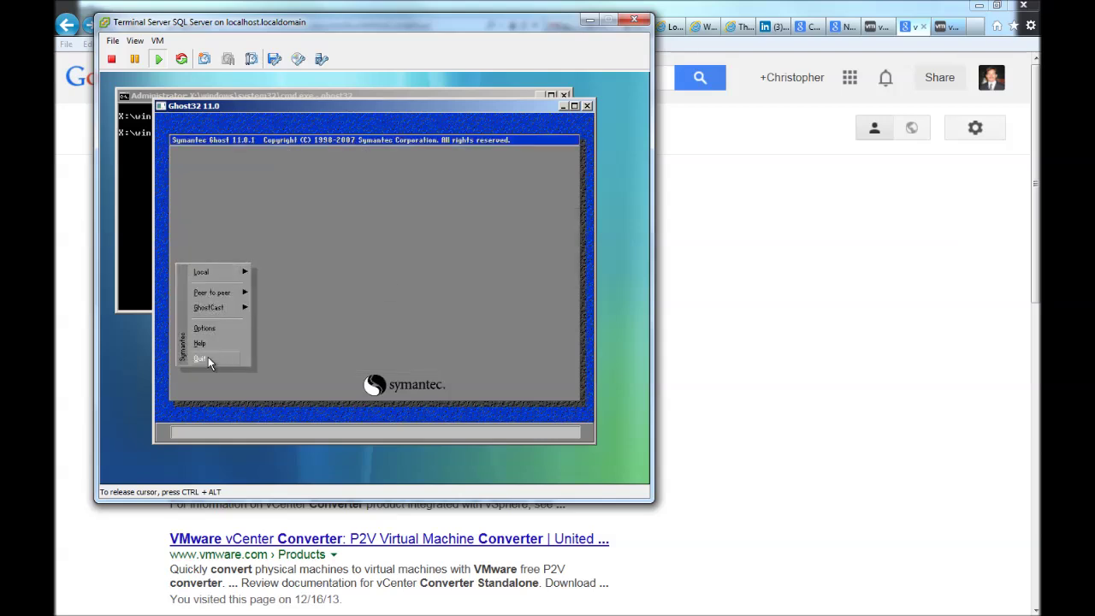
click(207, 358)
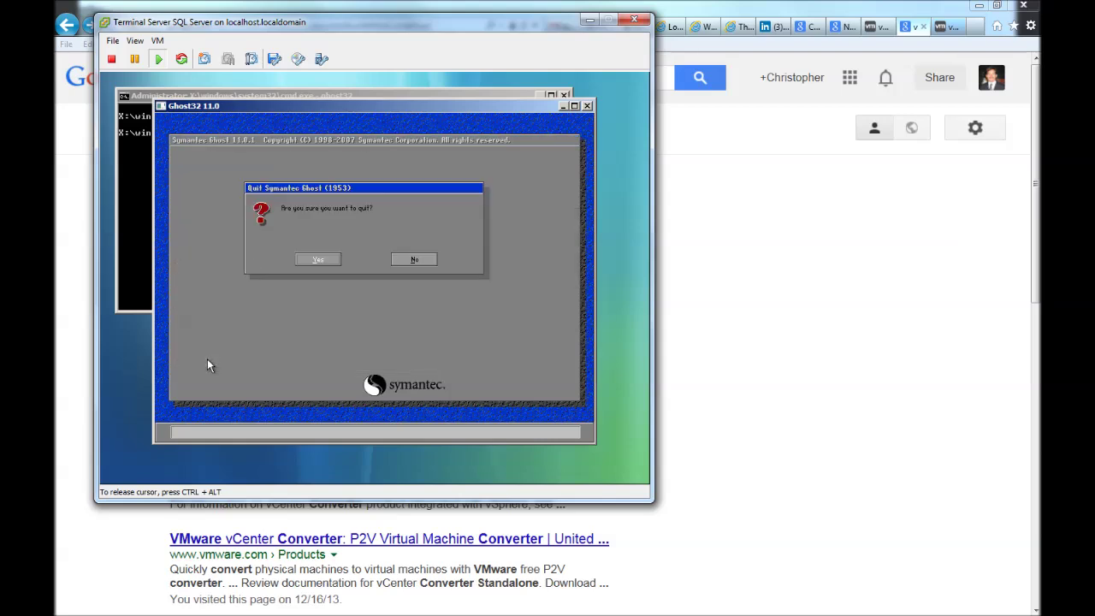
click(323, 265)
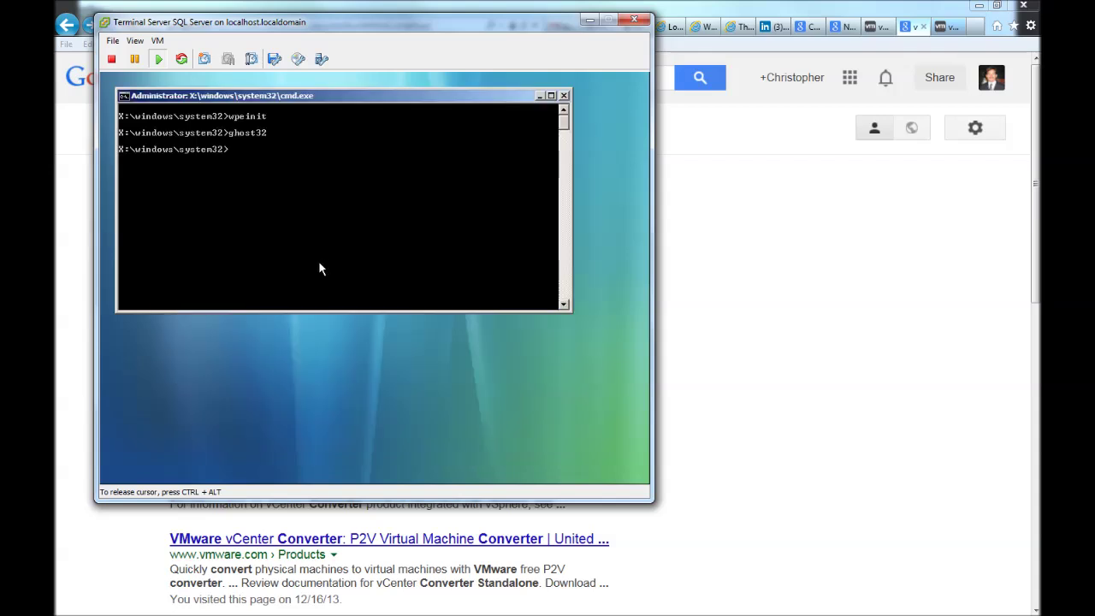
Close the Windows PE command prompt with the Exit command.
click(298, 215)
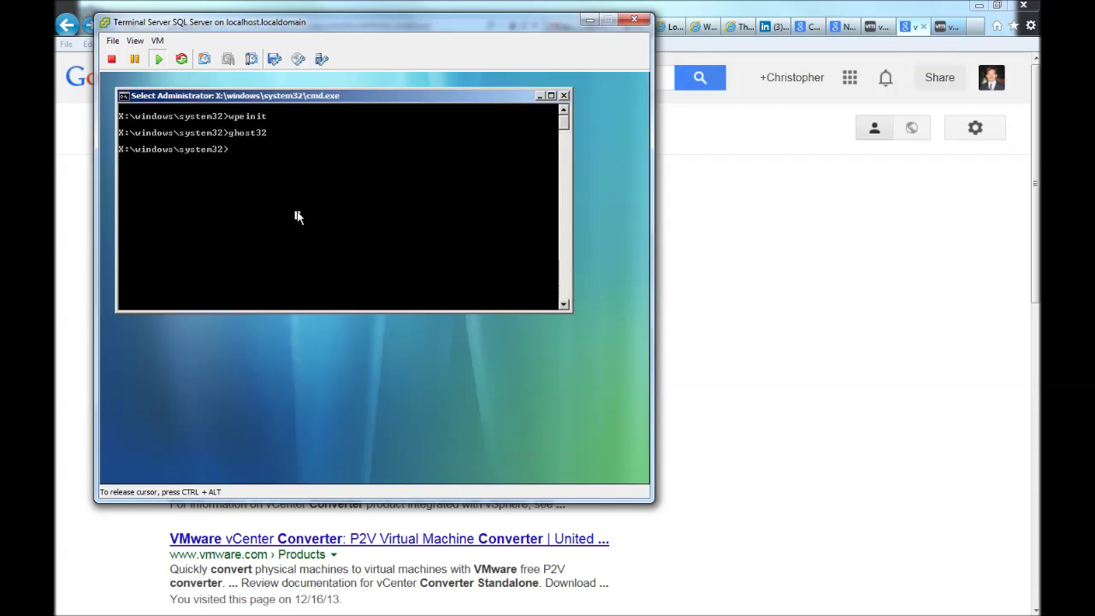
text(Exit)
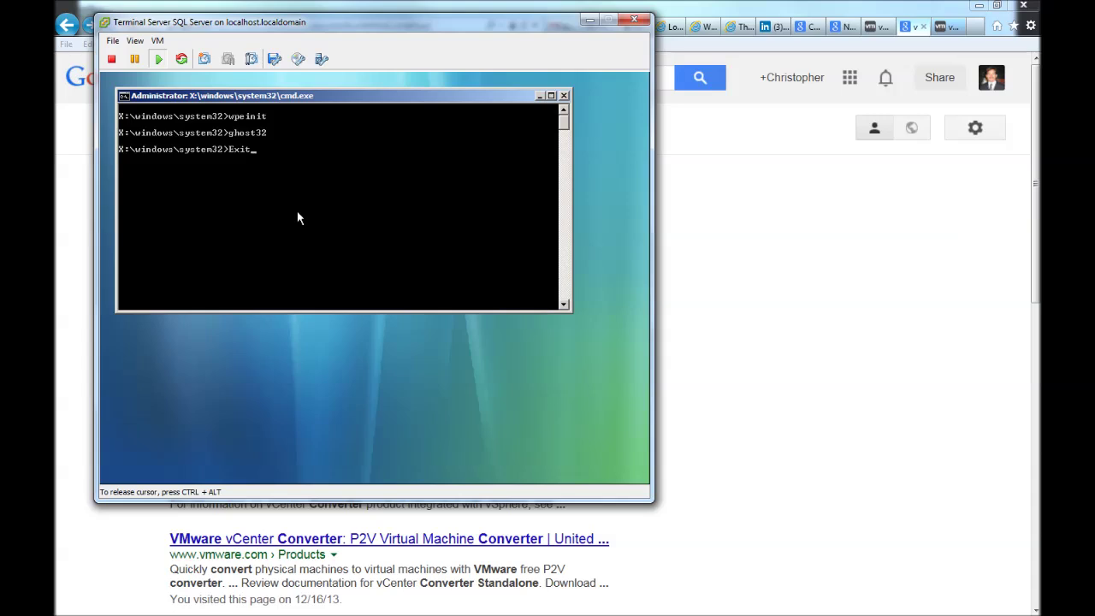
key(Return)
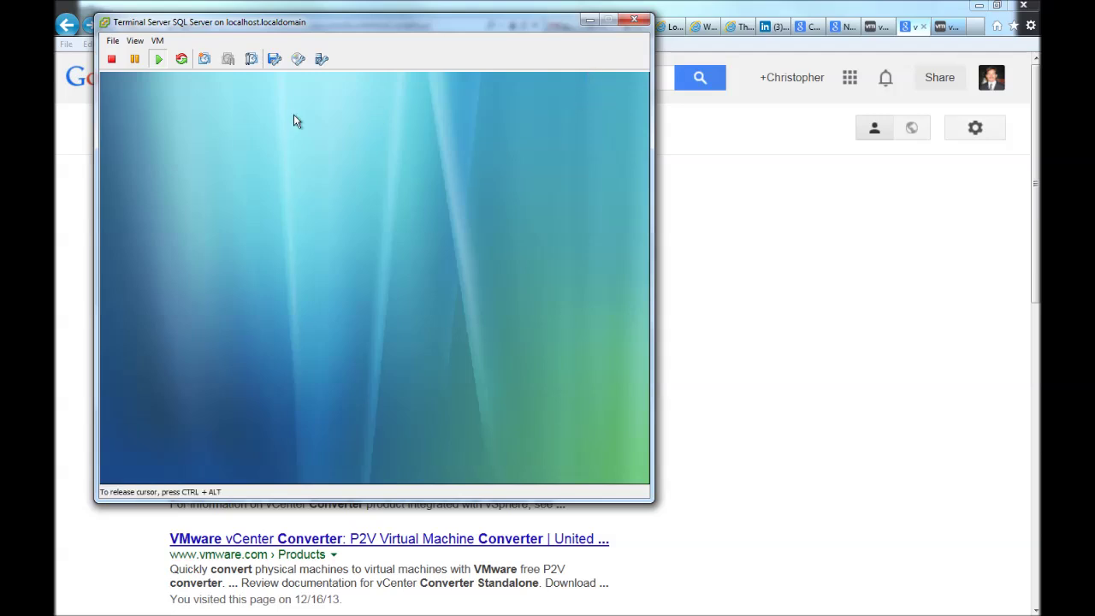
Dismiss the guest shutdown error and close the virtual machine console window.
click(113, 60)
click(517, 160)
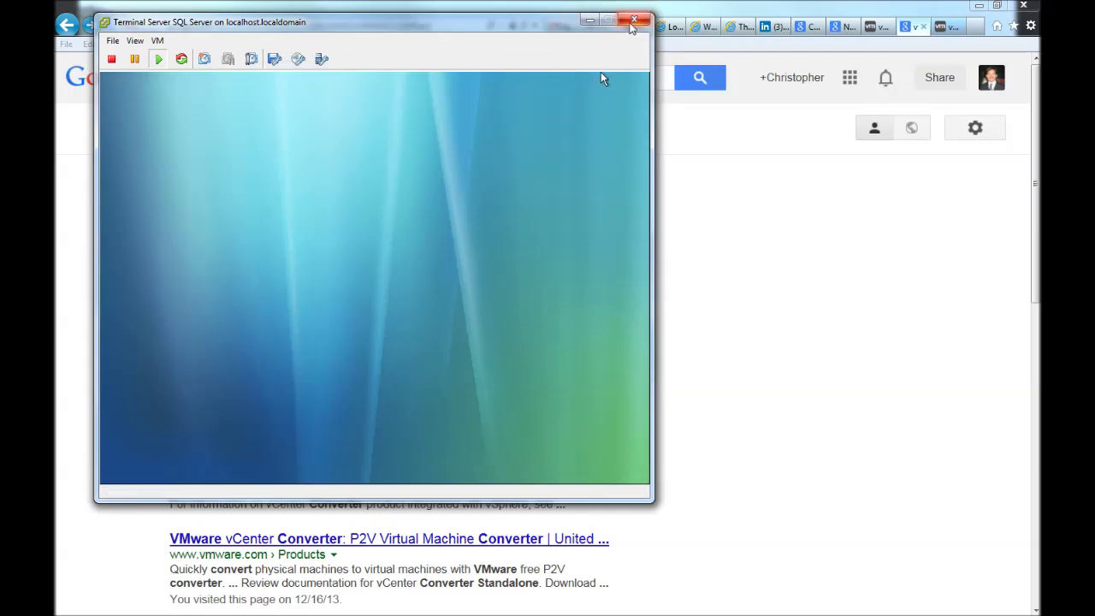
click(632, 23)
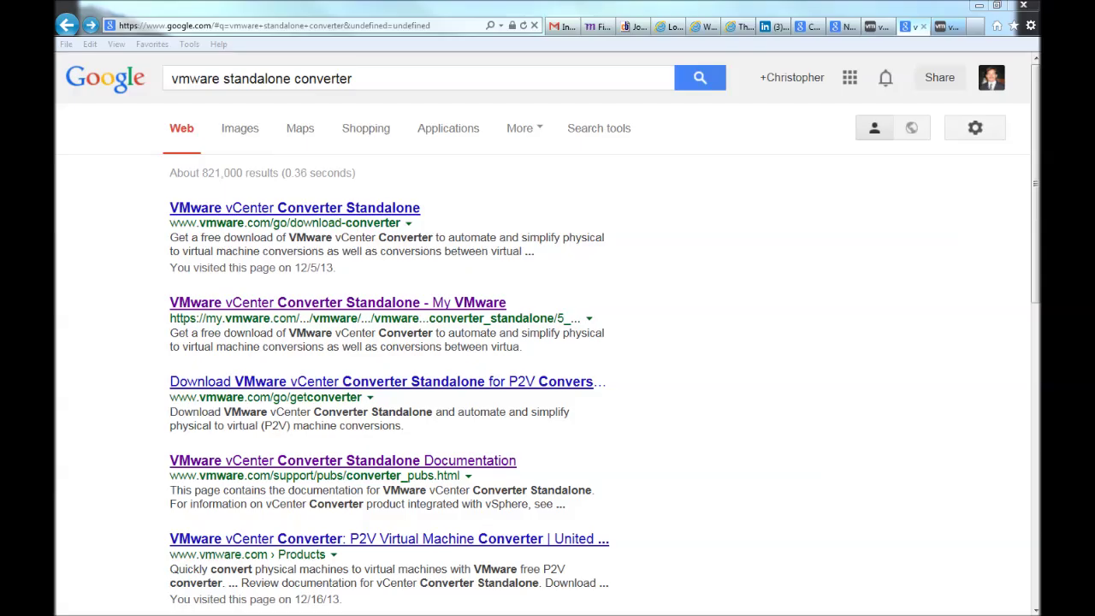
Power off the Terminal Server SQL Server VM from the vSphere Client inventory.
click(128, 613)
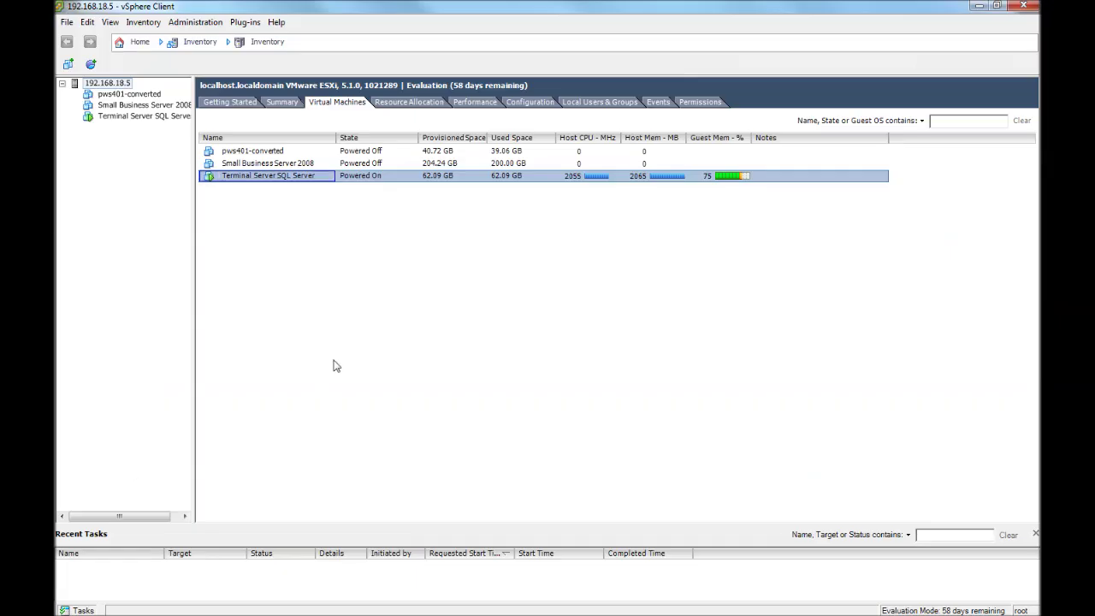
right_click(248, 183)
mouse_move(285, 188)
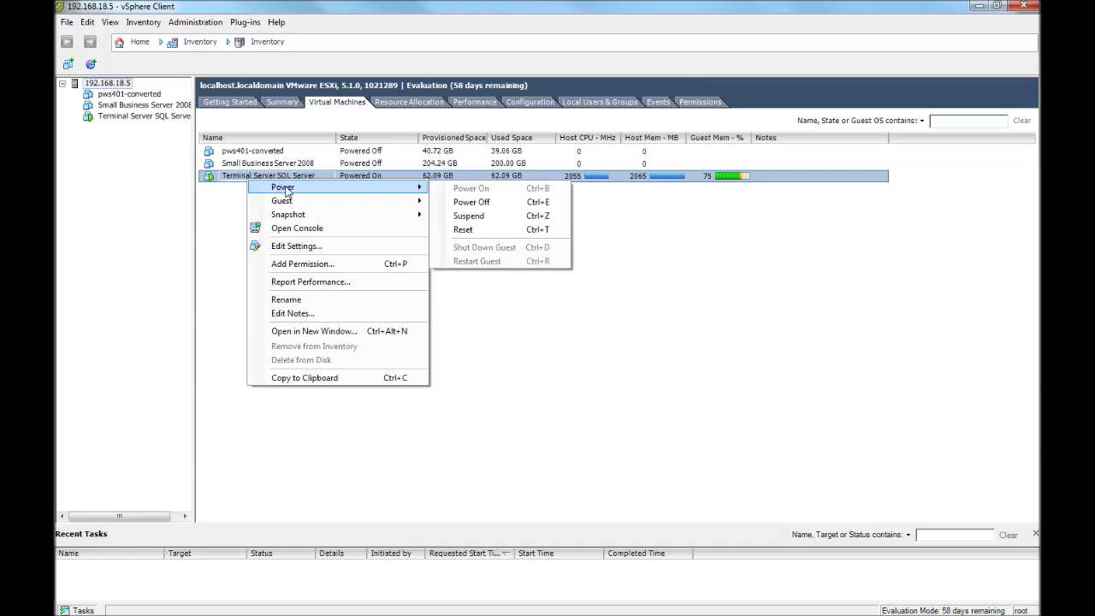
click(460, 205)
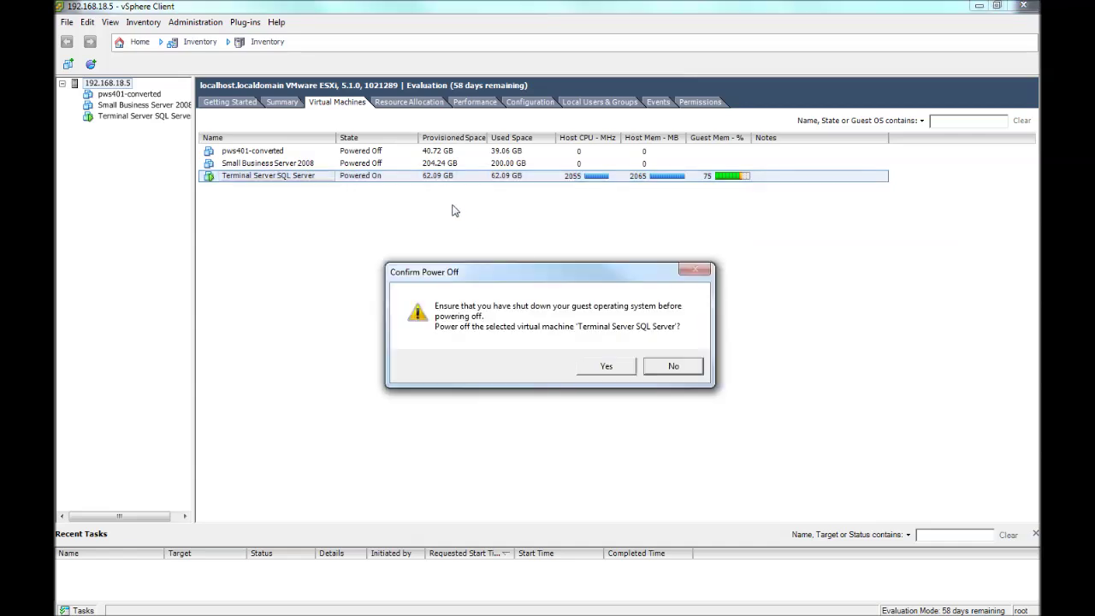
click(609, 367)
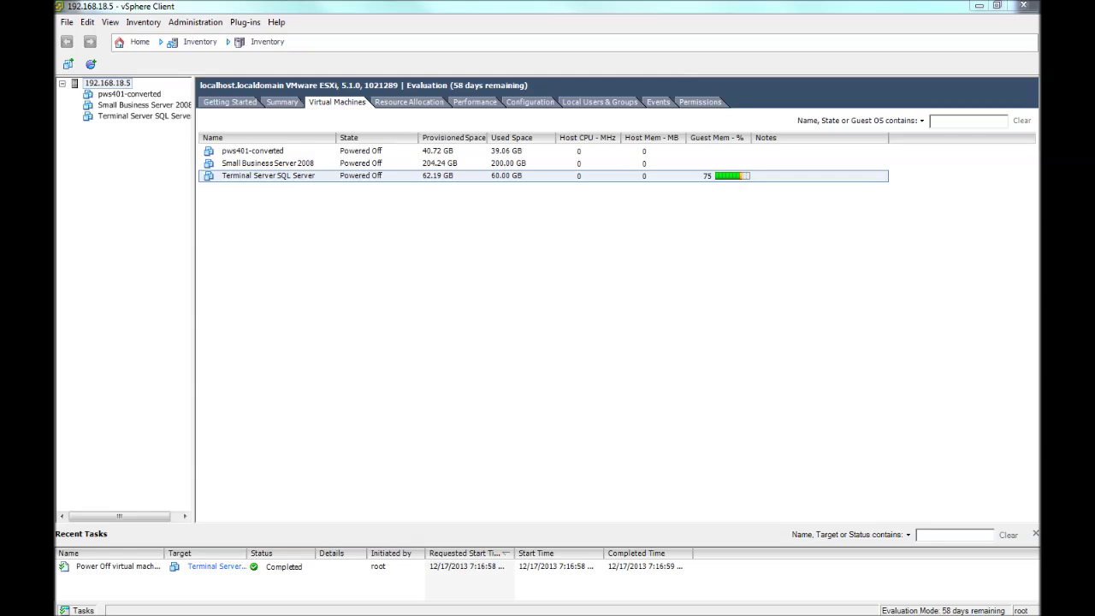
key(alt+Tab)
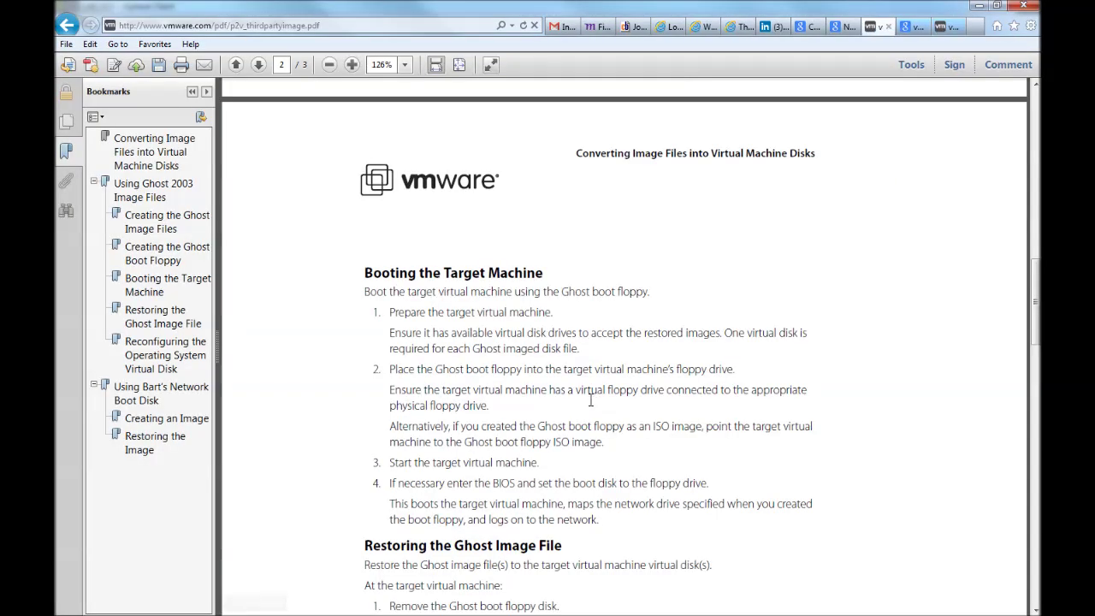
Read the p2v_thirdpartyimage PDF's P2V reconfiguration section, then return to the Google results.
scroll(907, 314, down, 1)
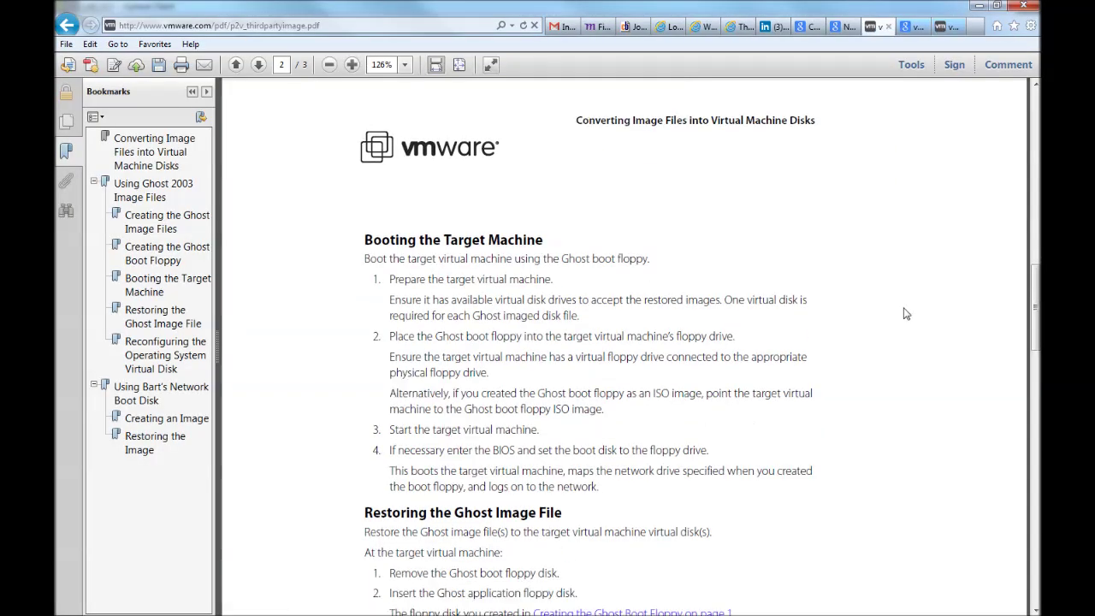
scroll(907, 314, down, 3)
scroll(907, 314, down, 5)
scroll(907, 314, up, 14)
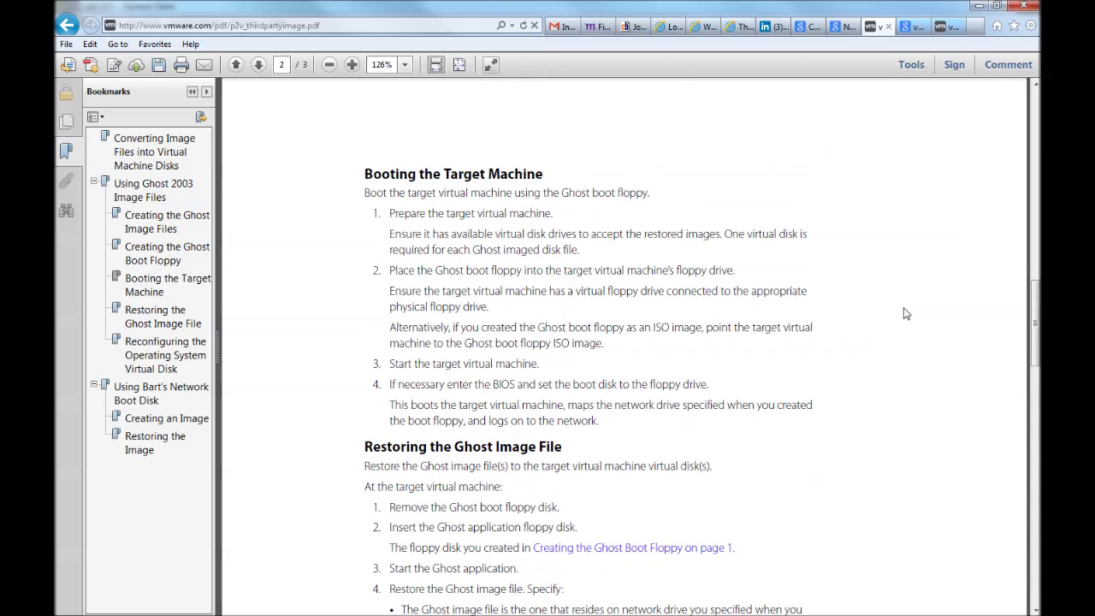
scroll(907, 314, up, 13)
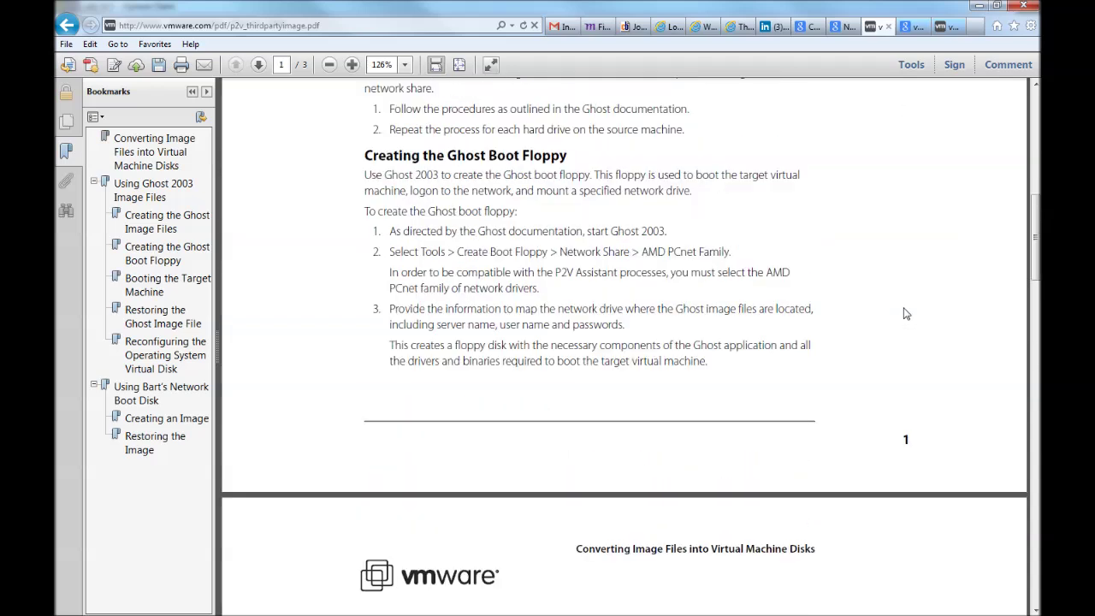
scroll(907, 314, up, 13)
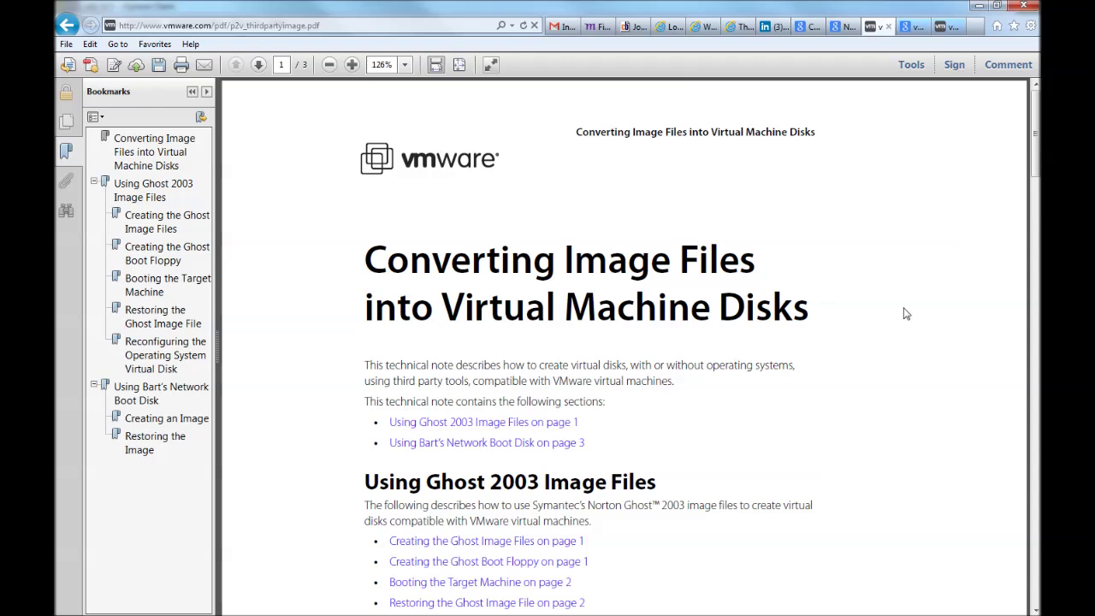
scroll(907, 313, down, 8)
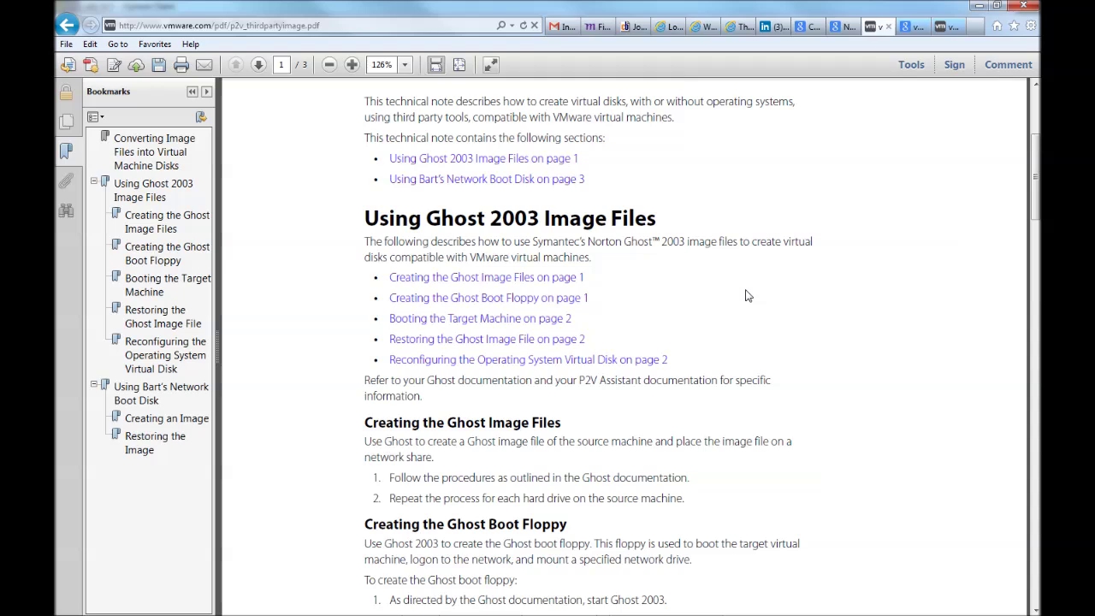
scroll(746, 295, down, 7)
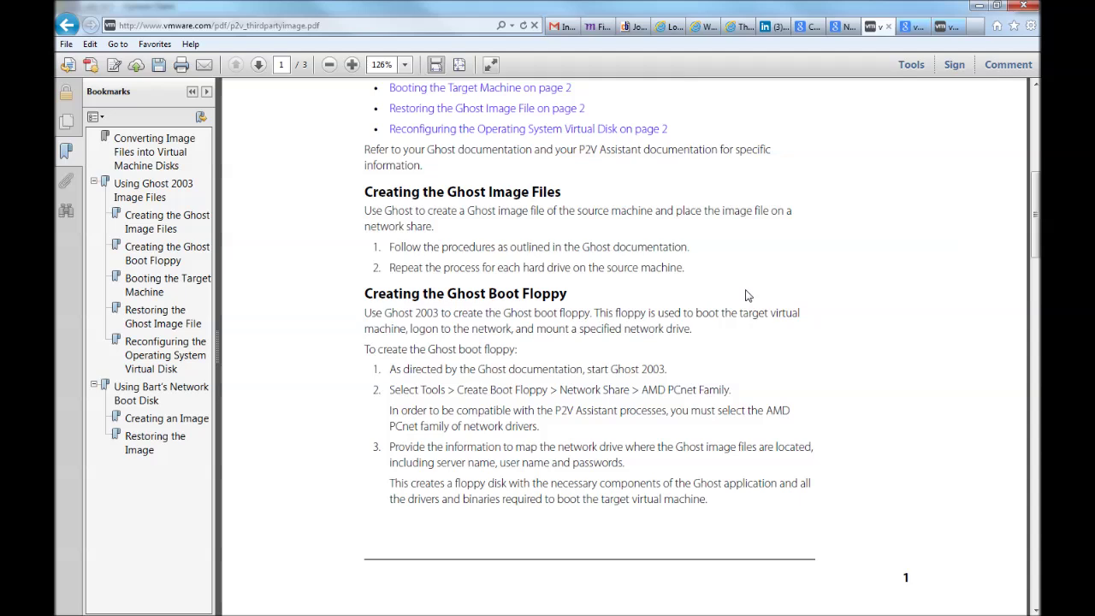
scroll(746, 295, down, 4)
scroll(746, 291, down, 2)
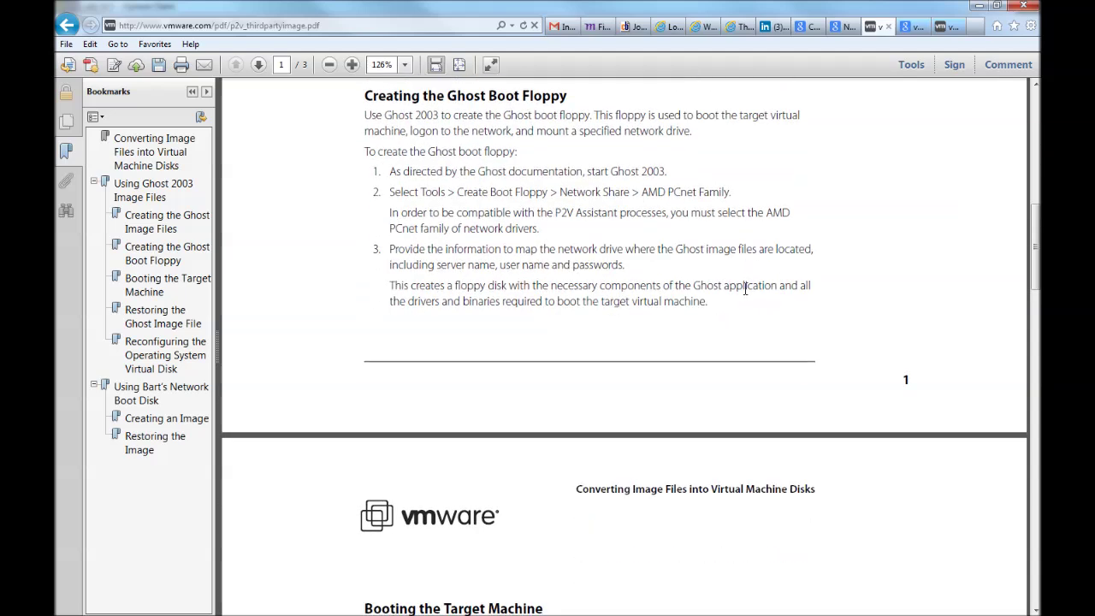
scroll(745, 289, down, 13)
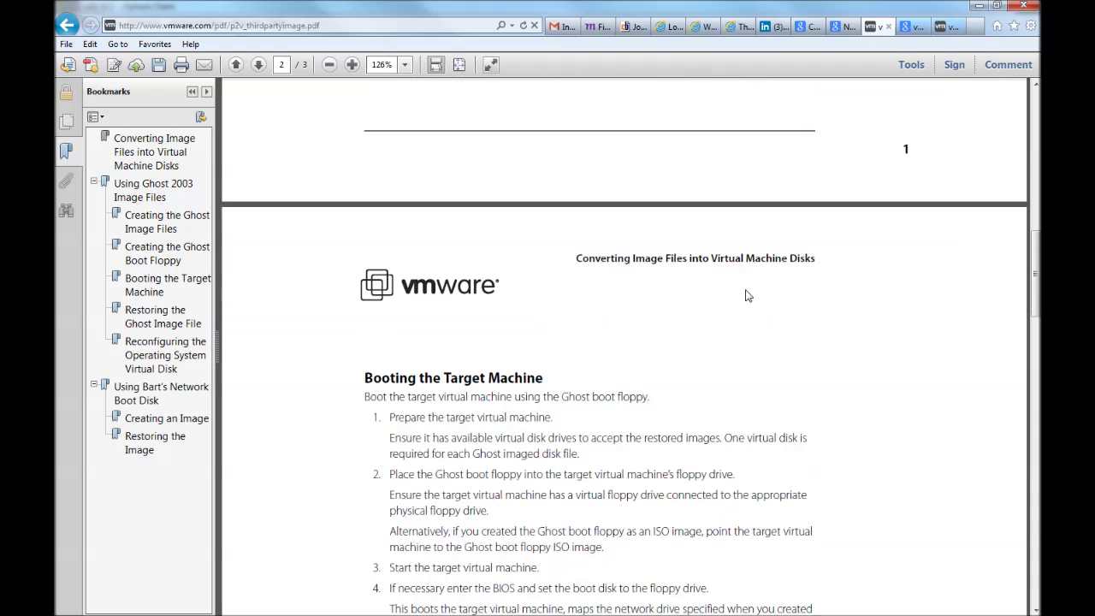
scroll(745, 289, down, 12)
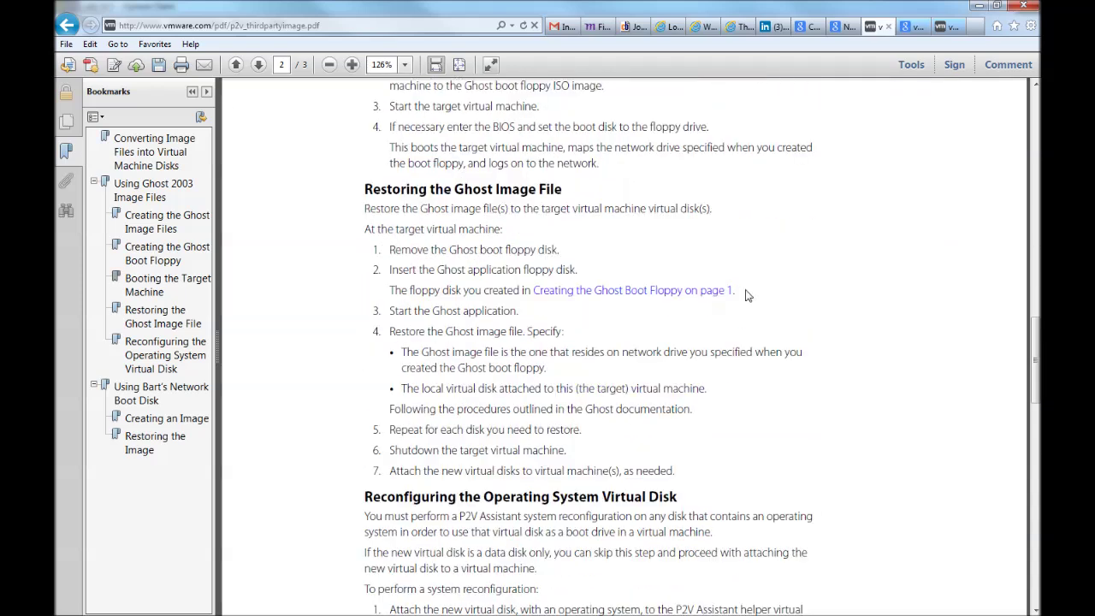
scroll(746, 295, down, 3)
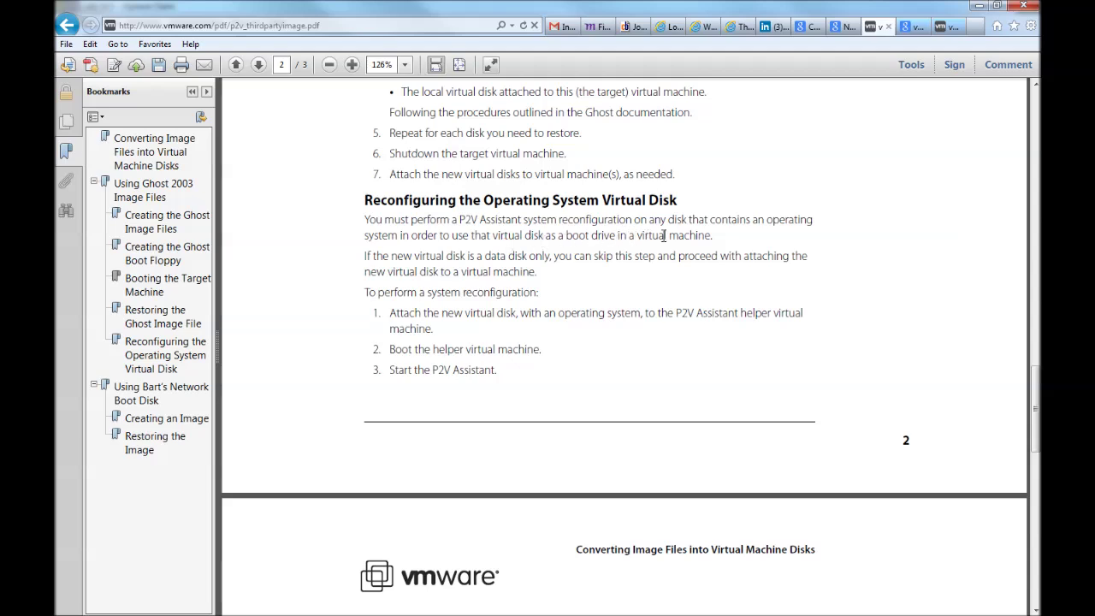
key(ctrl+Tab)
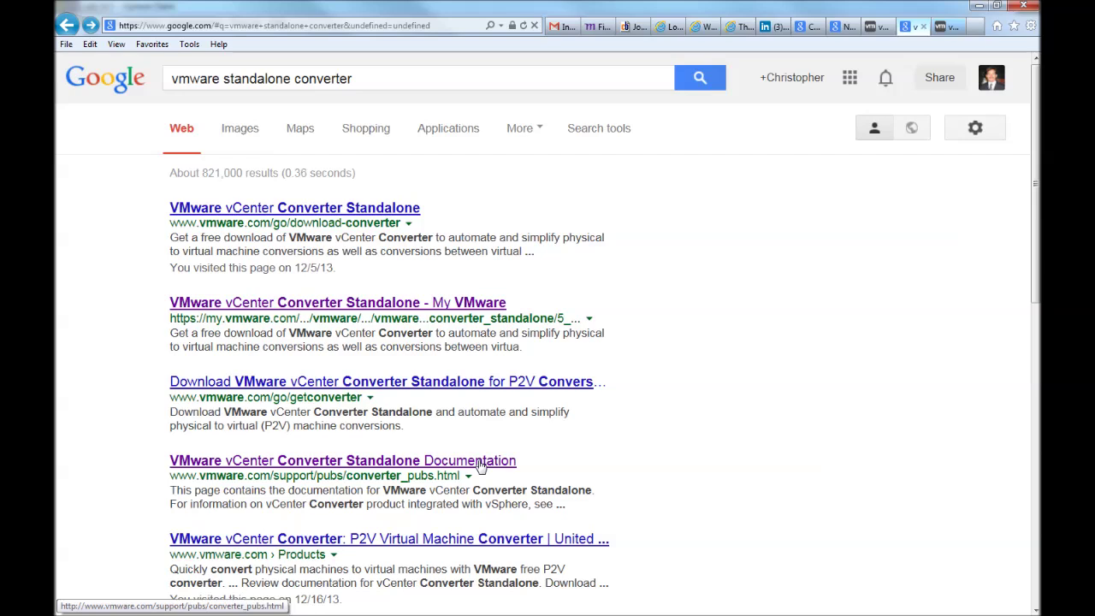
Open the VMware vCenter Converter Standalone Documentation page and its PDF user guide.
click(480, 464)
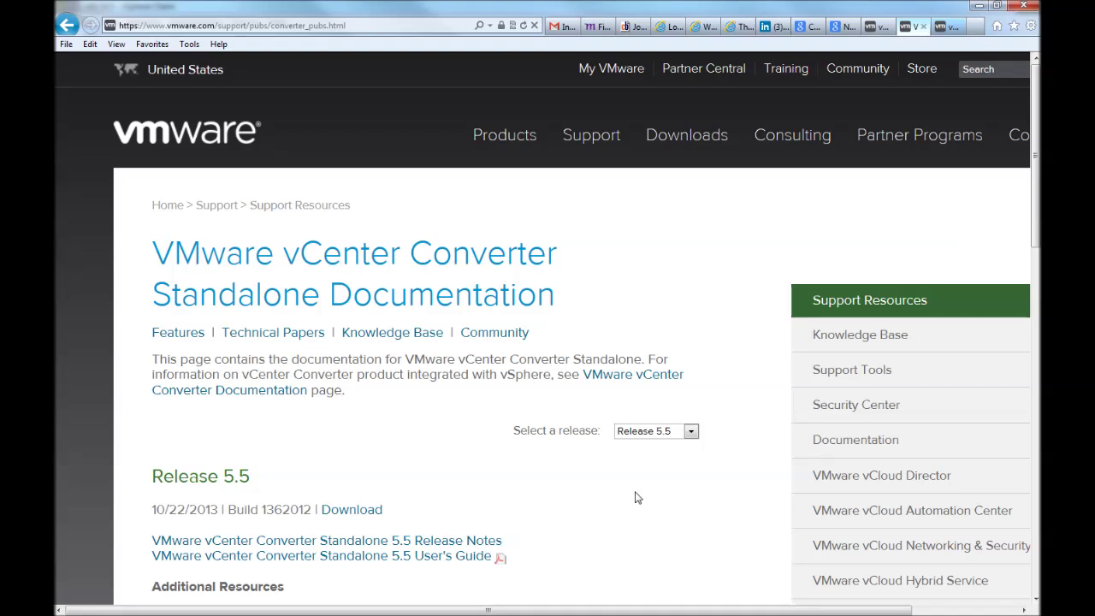
scroll(635, 497, down, 1)
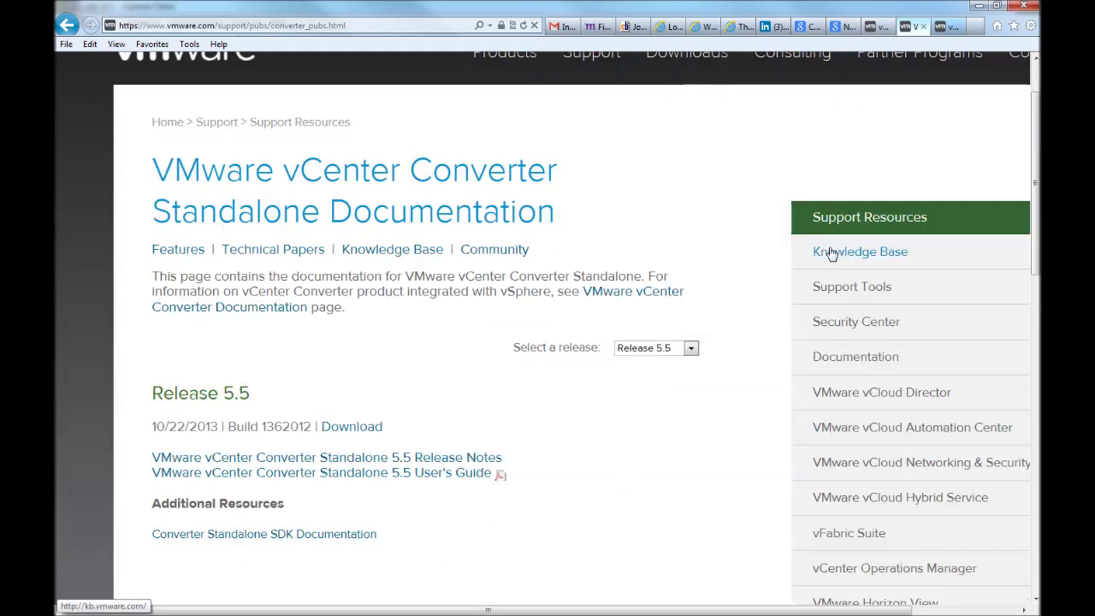
click(944, 27)
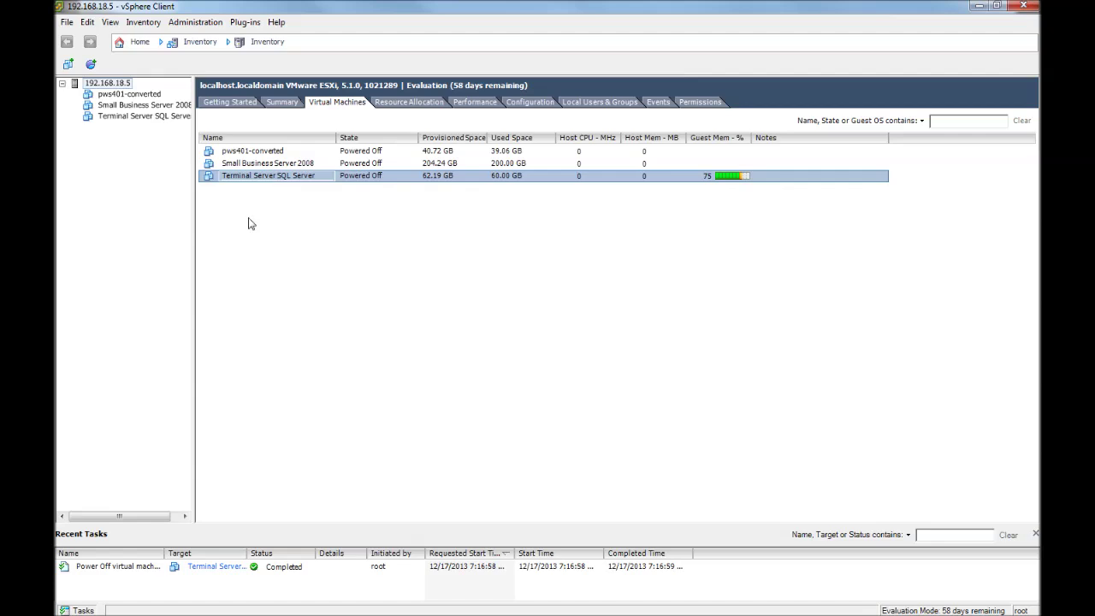
Launch vCenter Converter Standalone from its desktop shortcut and position its window clear of the icons.
click(198, 308)
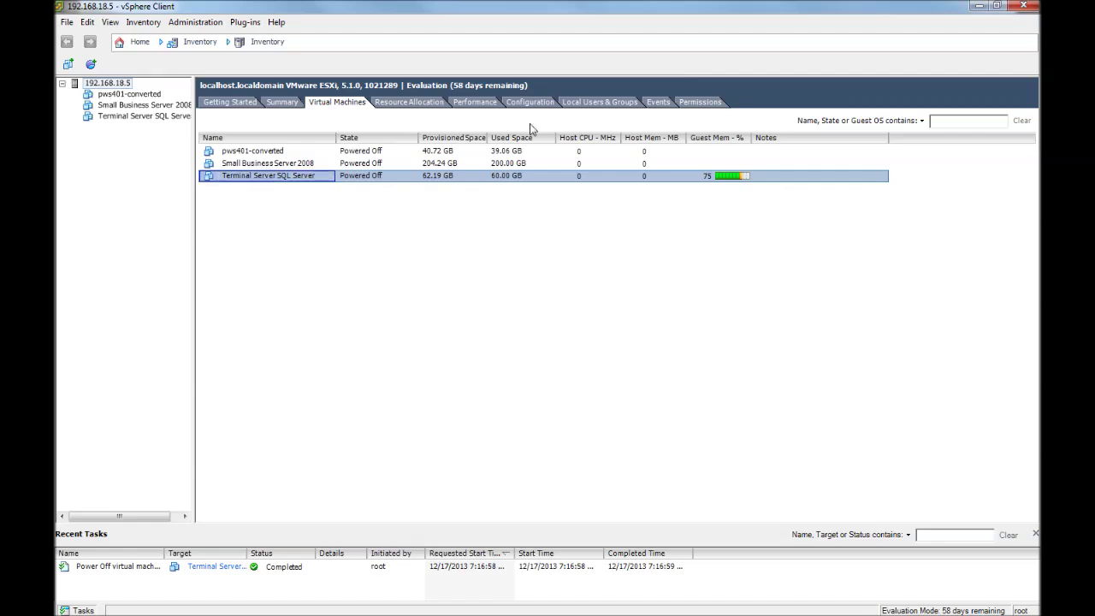
click(977, 6)
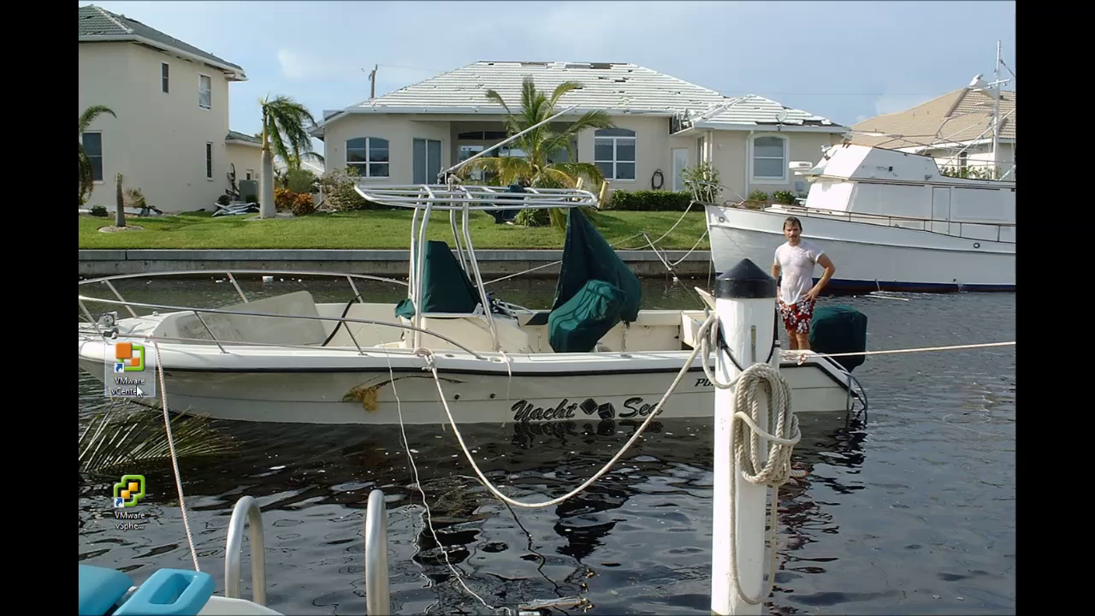
click(130, 491)
click(135, 374)
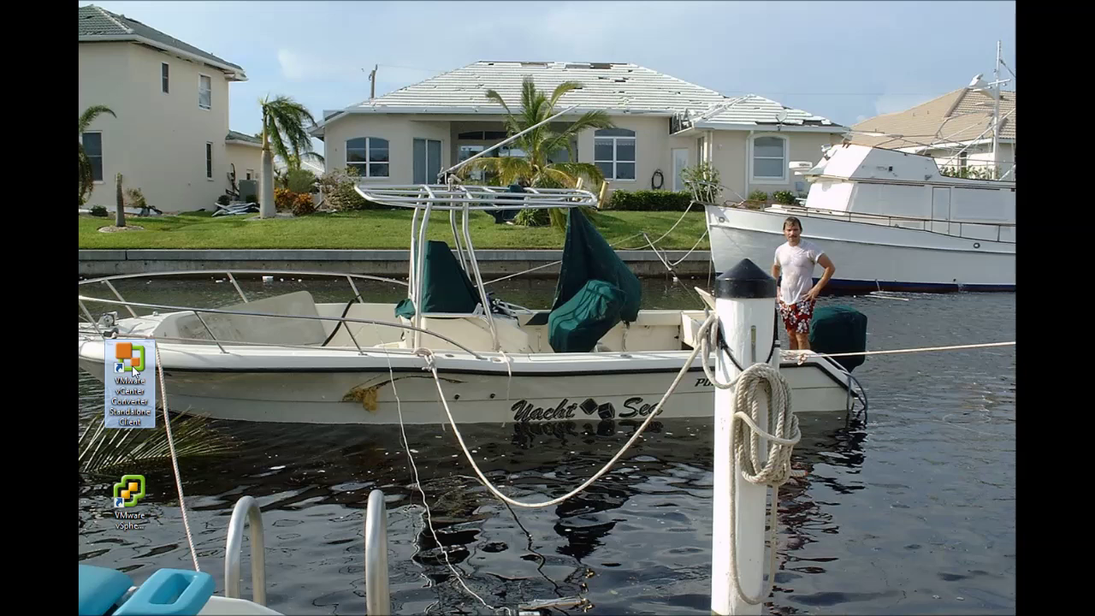
double_click(134, 374)
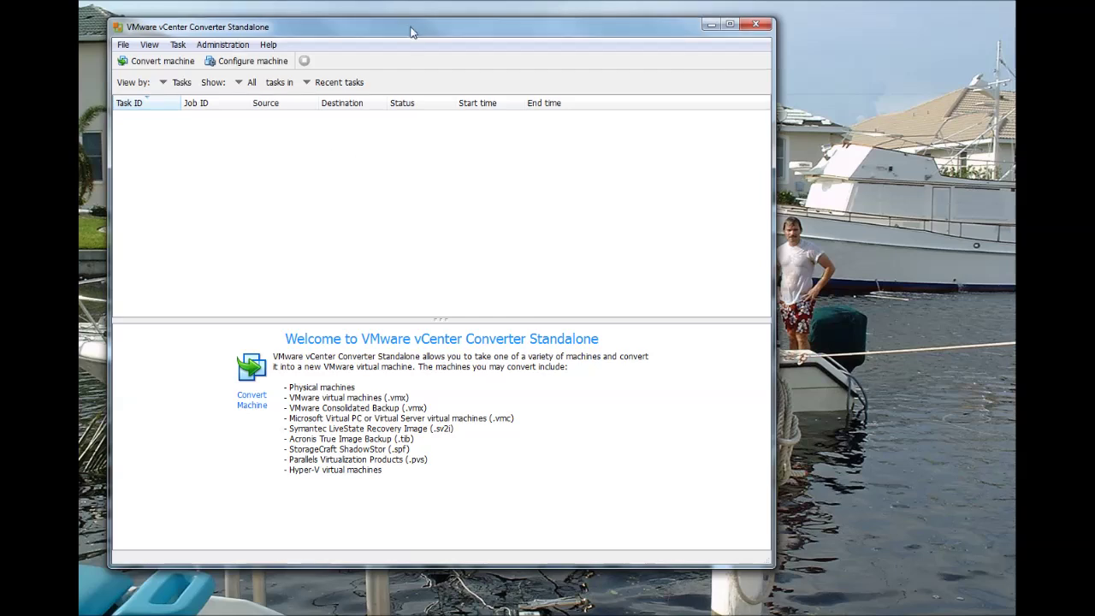
drag(410, 30, 478, 31)
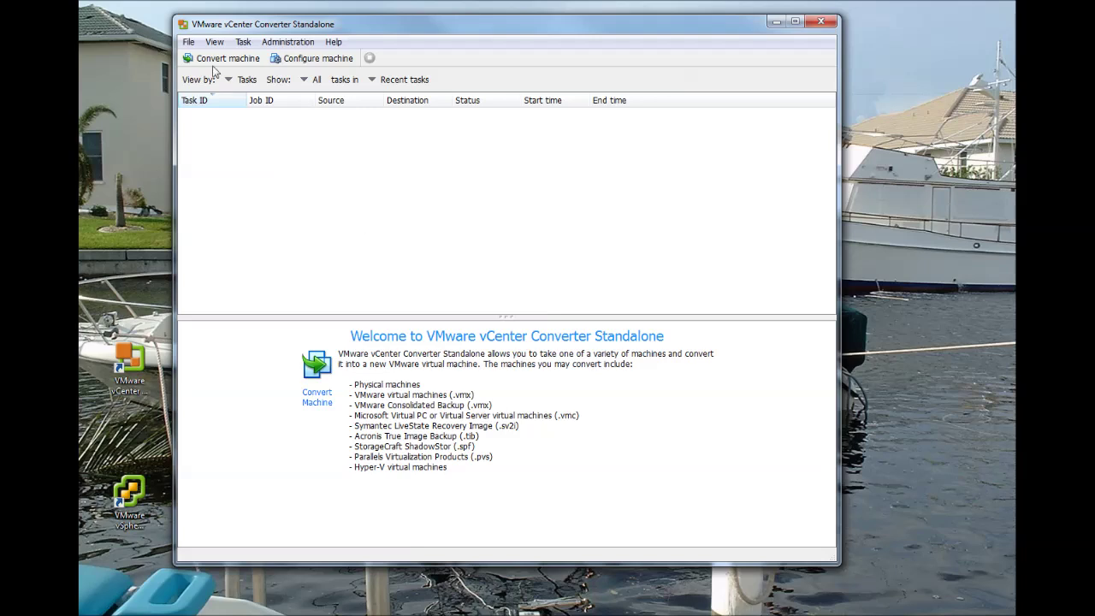
drag(350, 26, 362, 34)
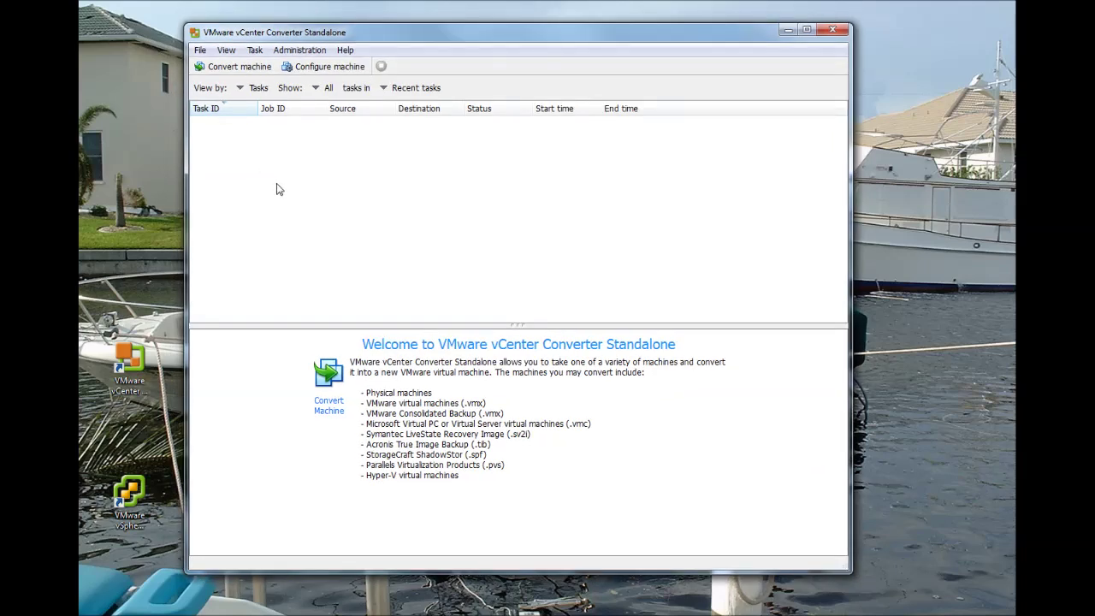
drag(430, 34, 433, 37)
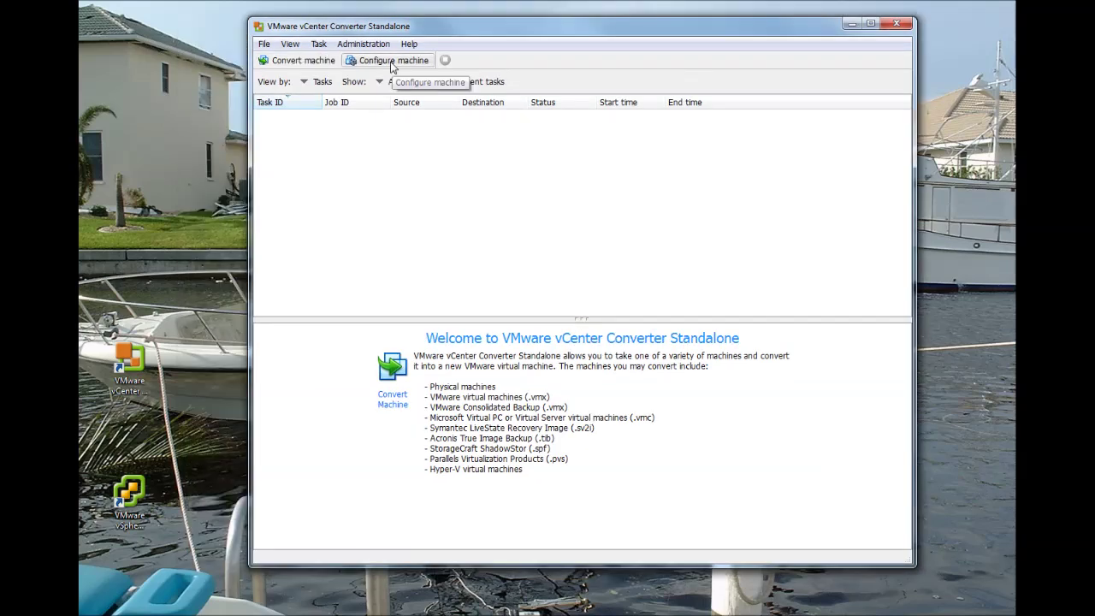
Start Configure machine and connect to host 192.168.18.5 as root with the host password.
click(329, 73)
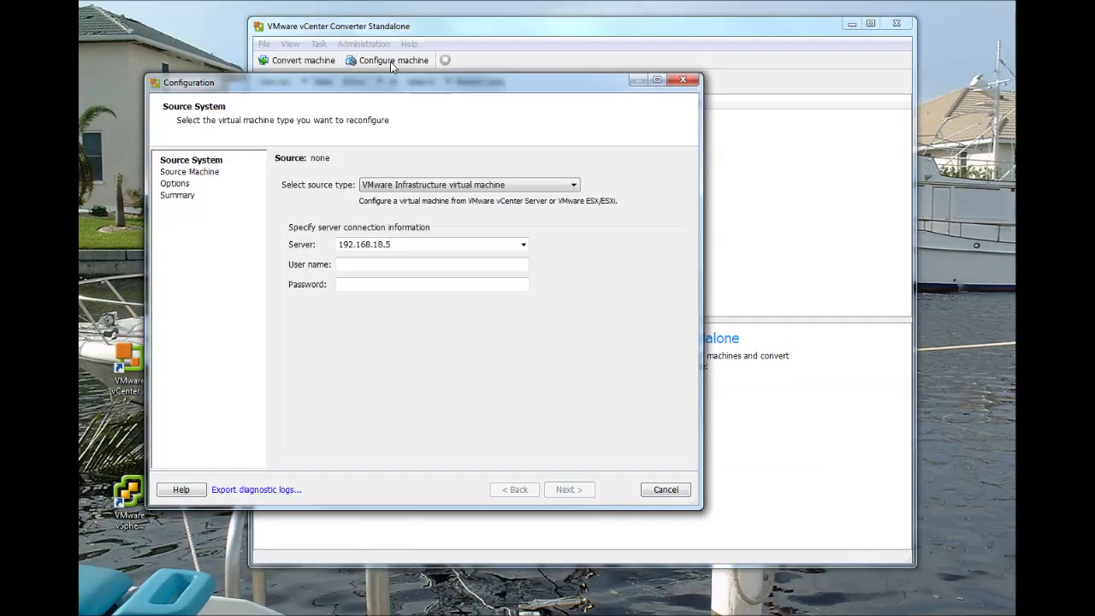
click(387, 264)
text(root)
key(Tab)
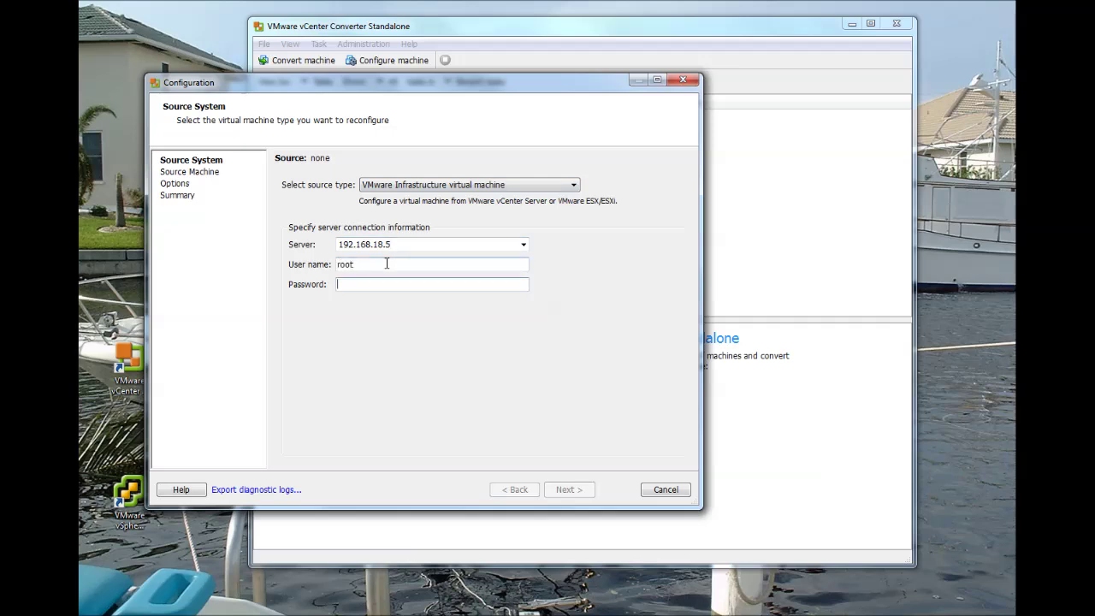
text(**********)
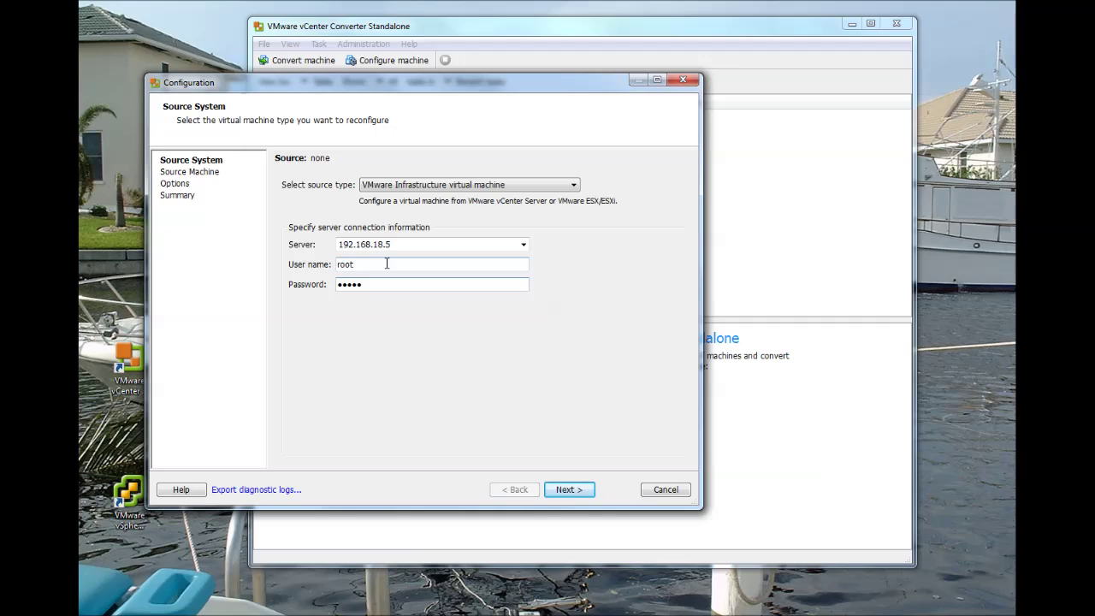
key(Return)
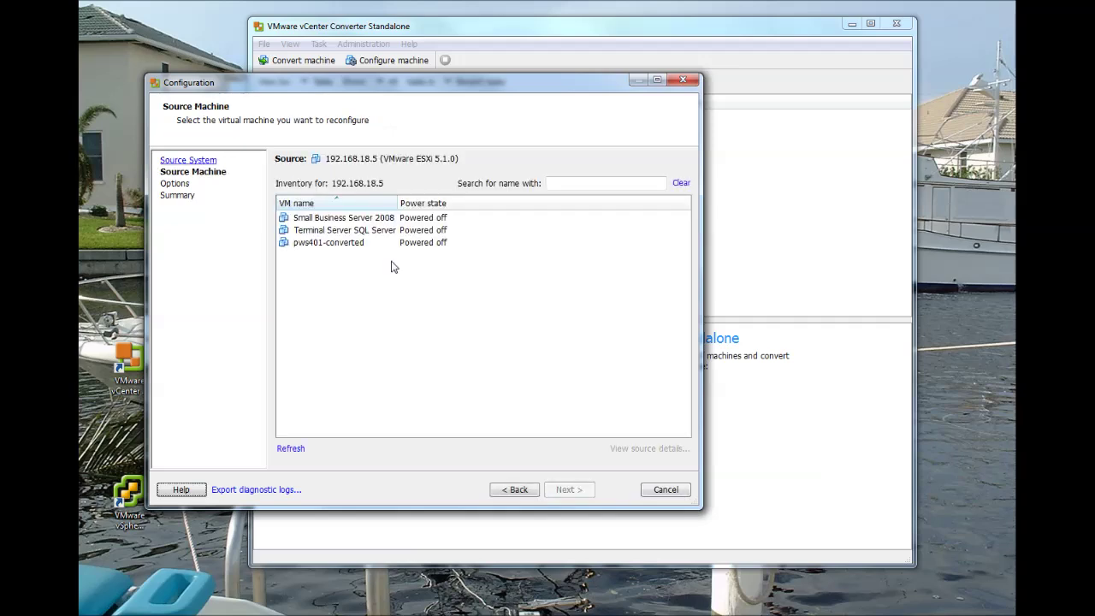
Reconfigure Terminal Server SQL Server through to Finish, then widen the Start time column.
click(334, 234)
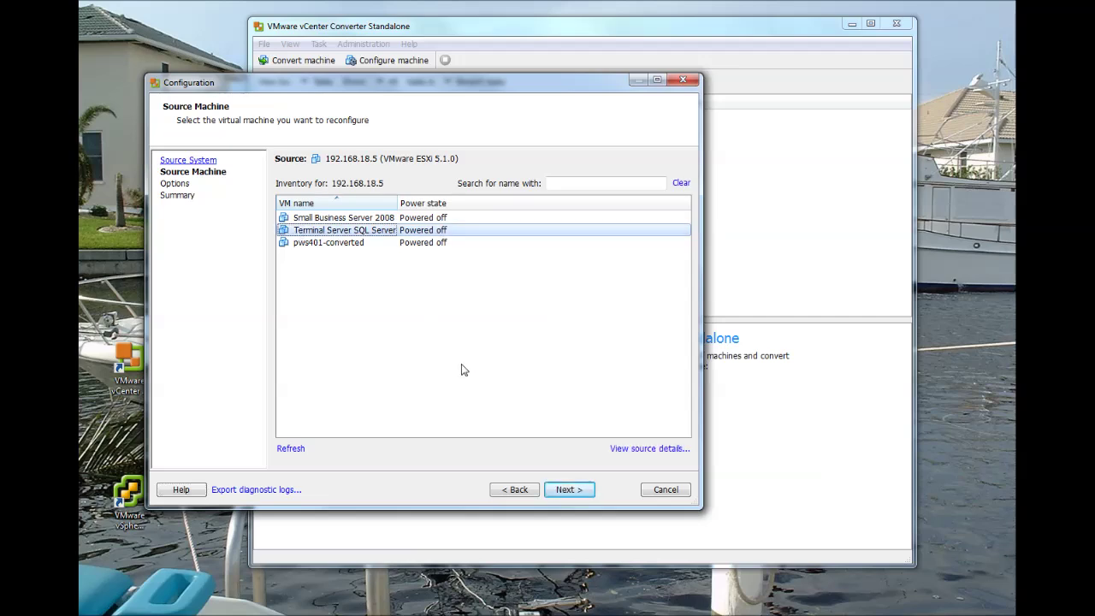
click(561, 491)
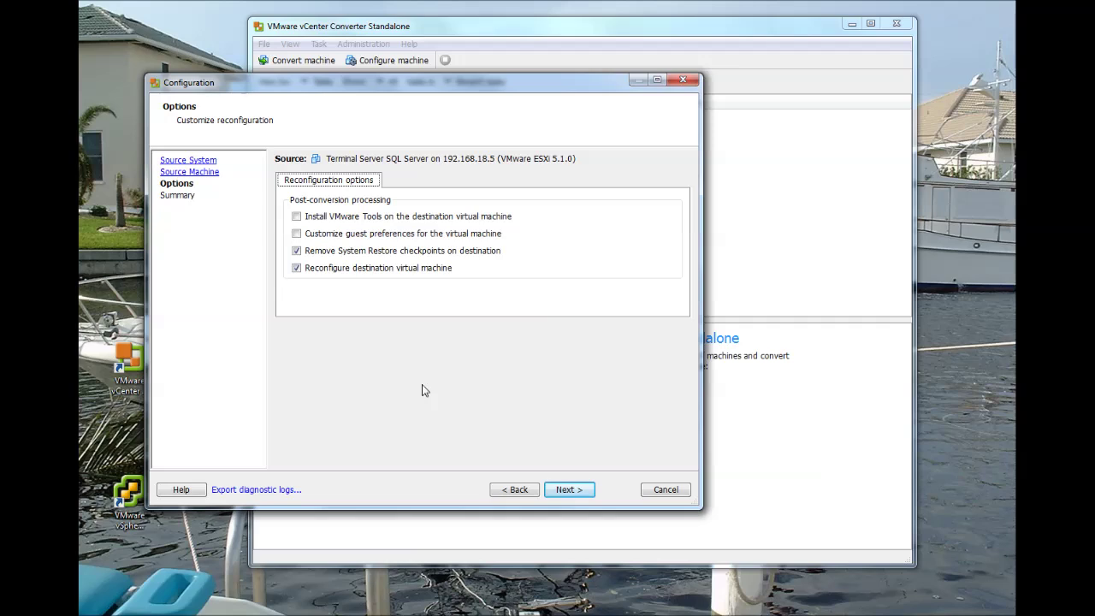
click(565, 493)
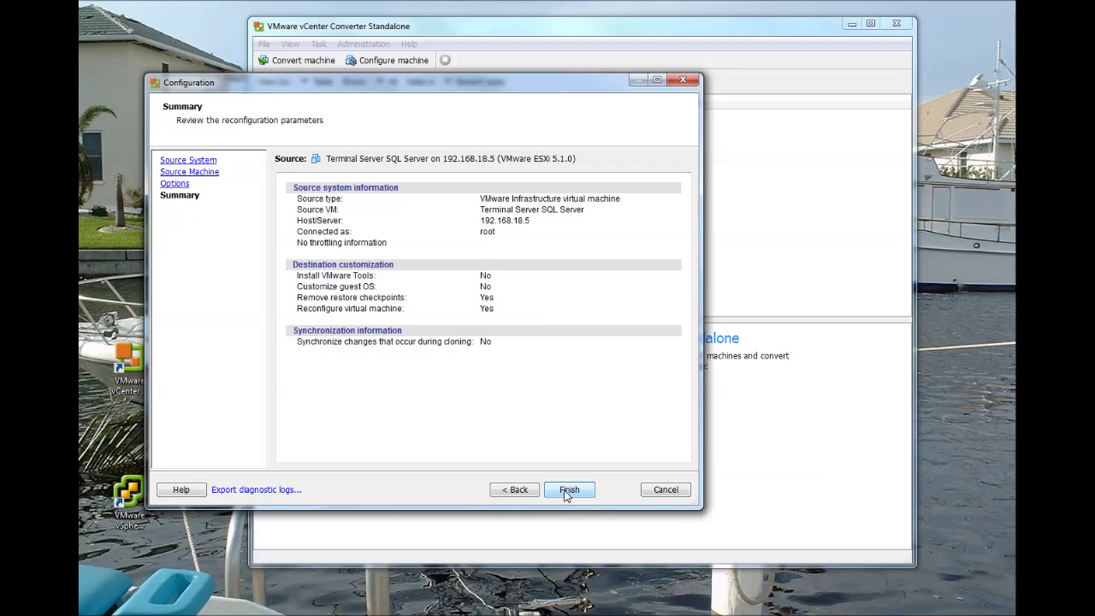
click(567, 492)
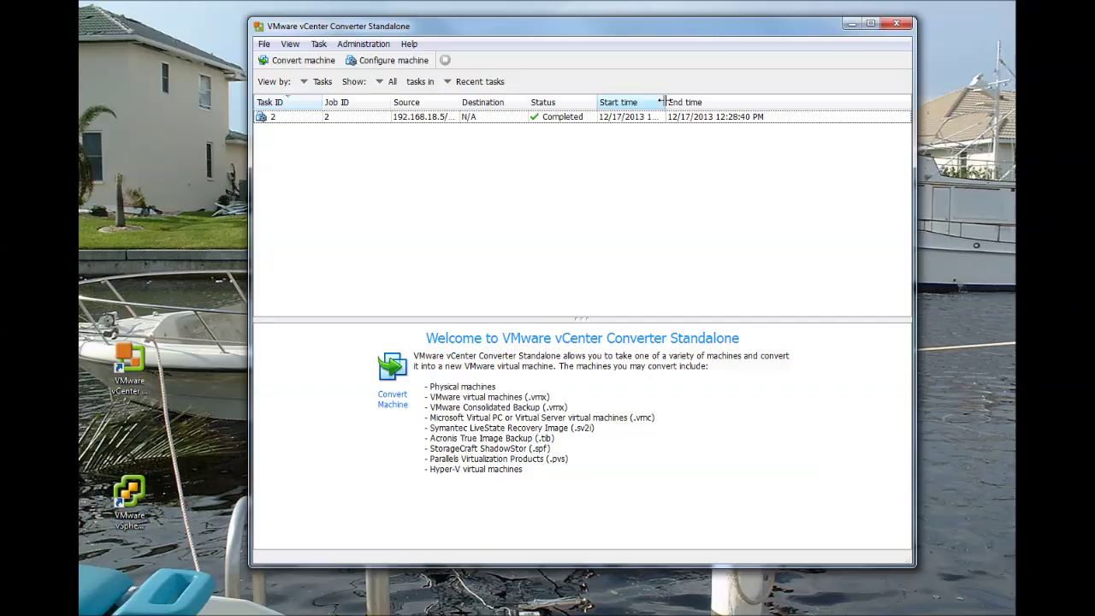
drag(665, 102, 693, 102)
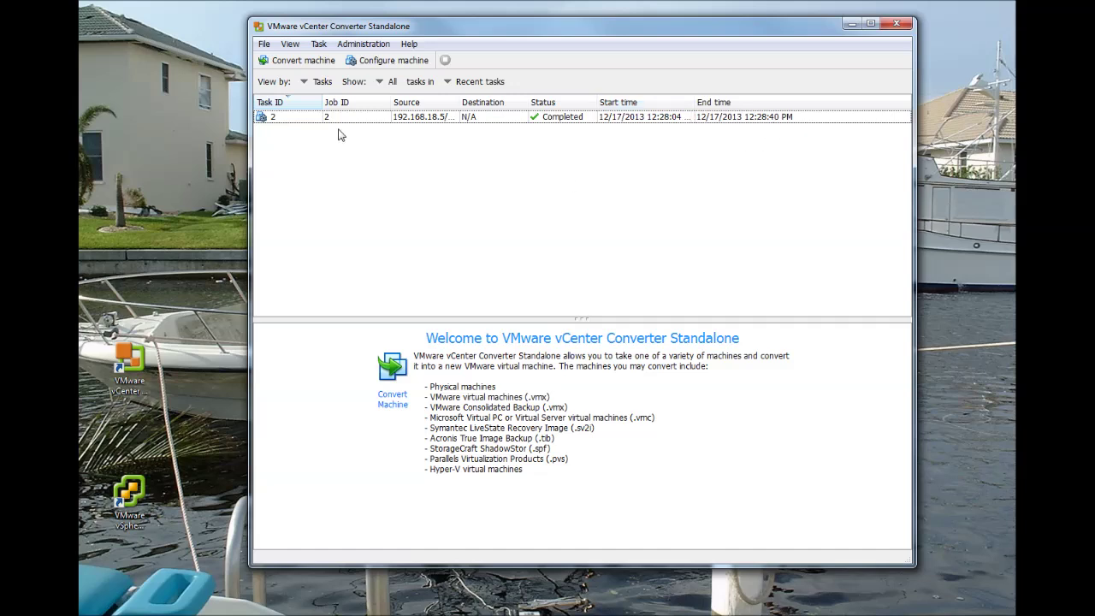
click(264, 44)
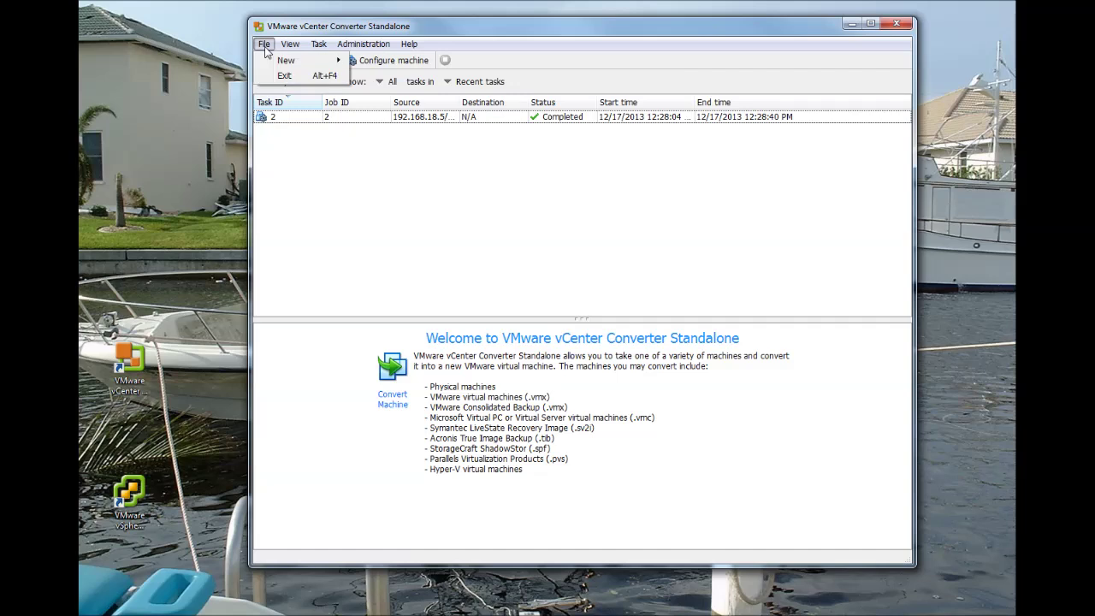
Exit vCenter Converter and open a console for the Terminal Server SQL Server VM.
click(284, 76)
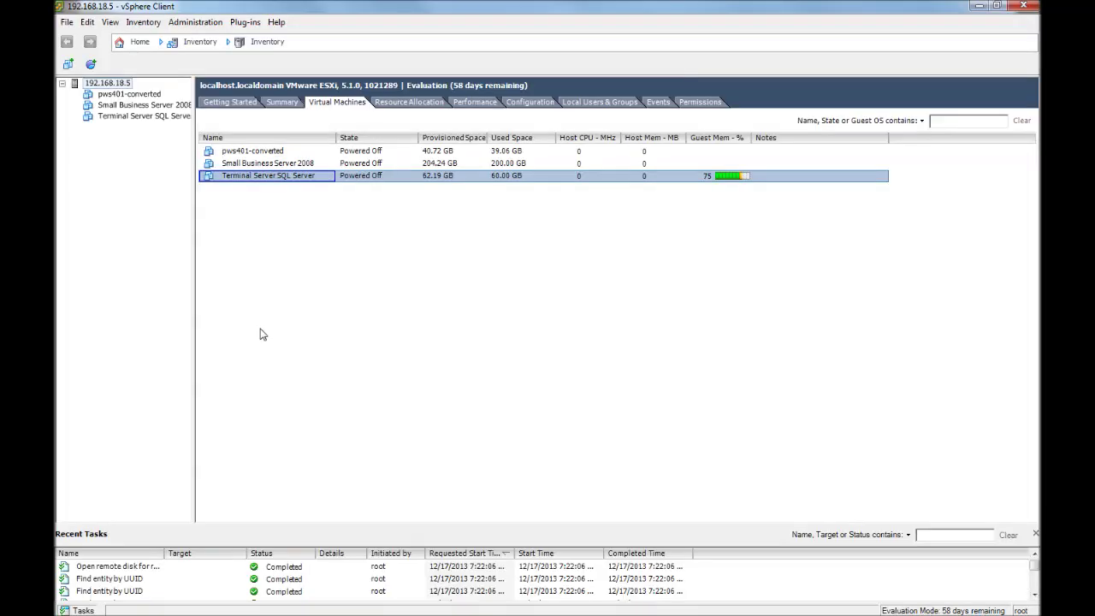
right_click(242, 184)
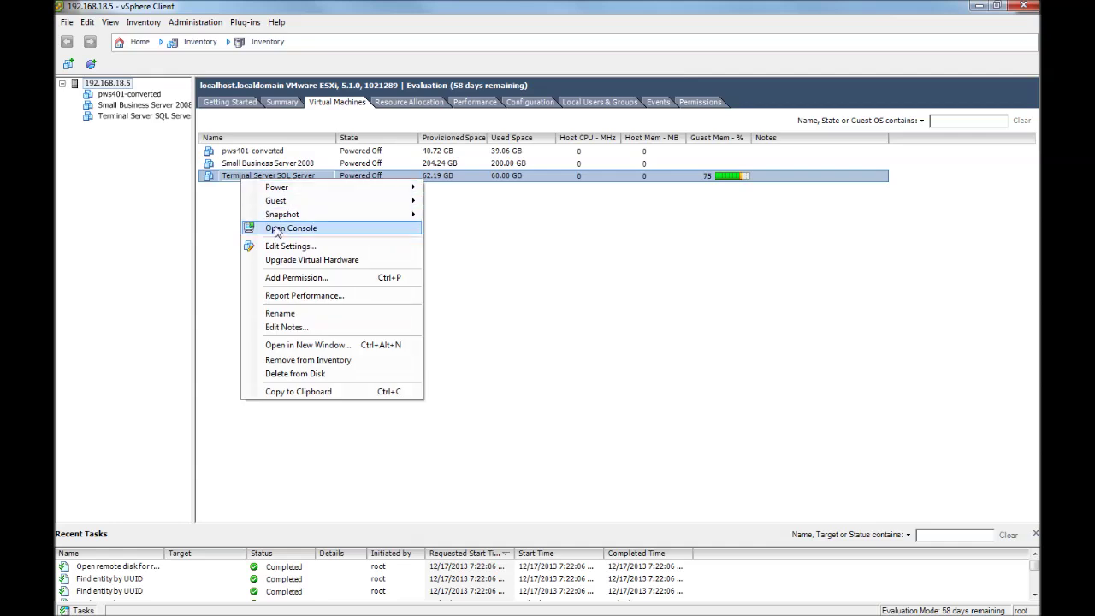
click(276, 229)
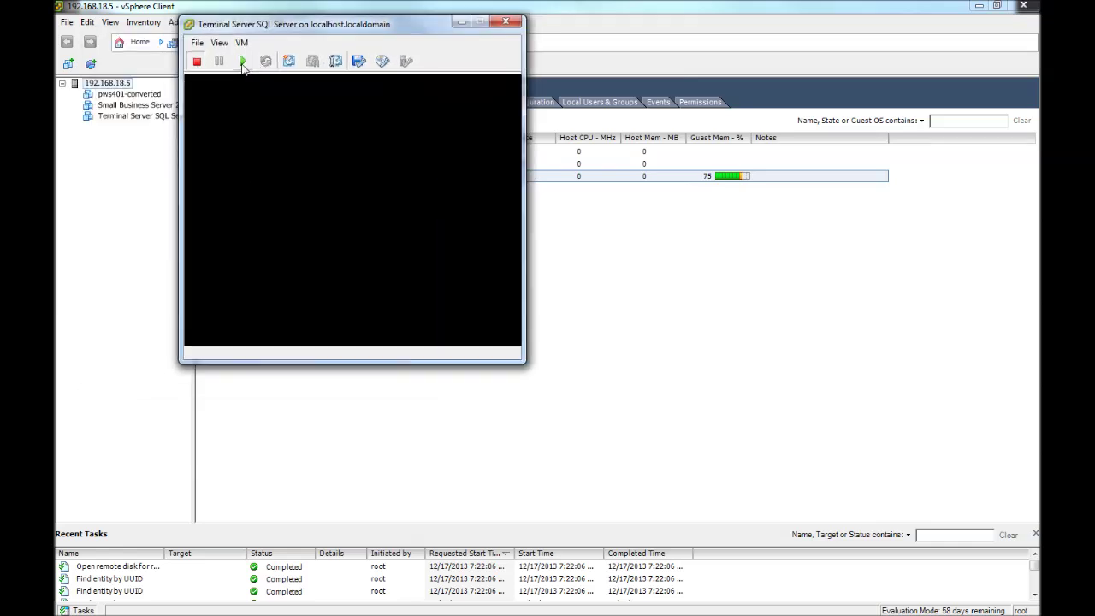
Power on Terminal Server SQL Server and log on to Windows Server 2008 as administrator.
click(243, 62)
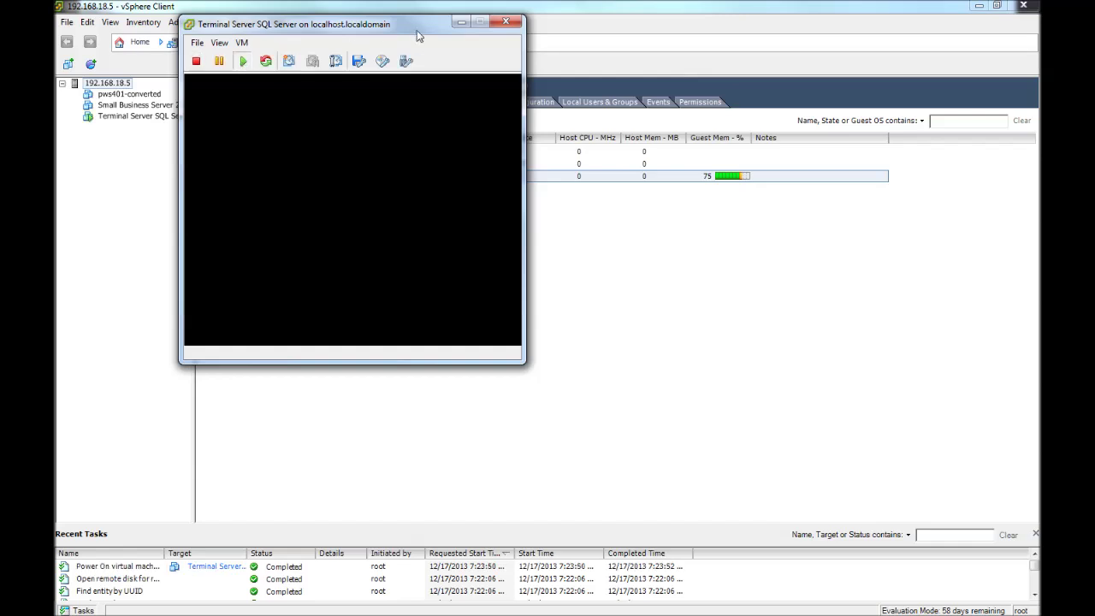
drag(359, 28, 273, 27)
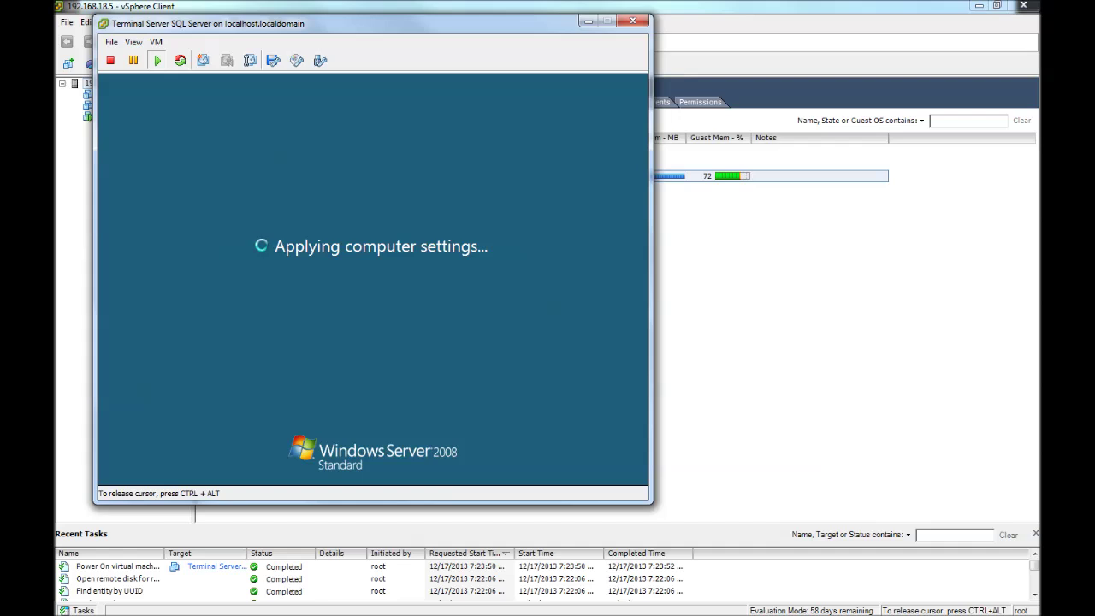
key(ctrl+alt)
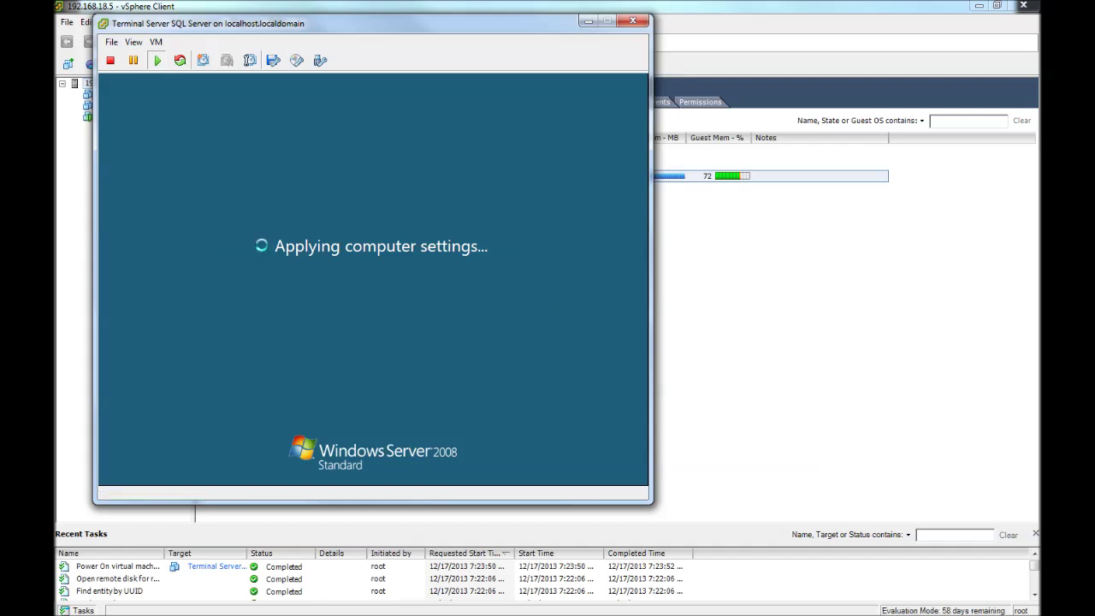
click(129, 313)
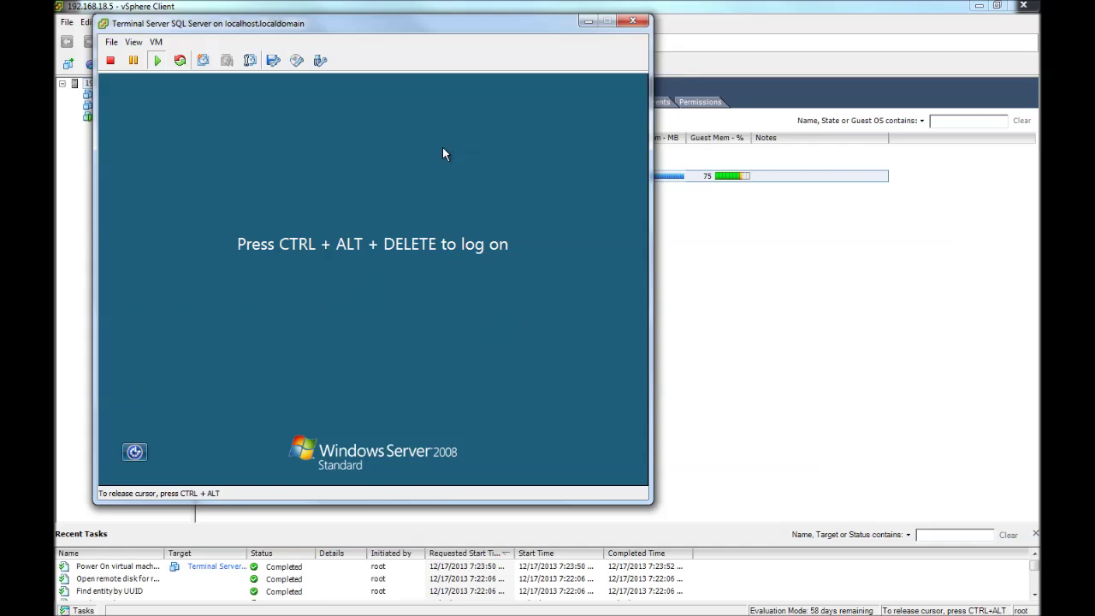
key(ctrl+alt+Insert)
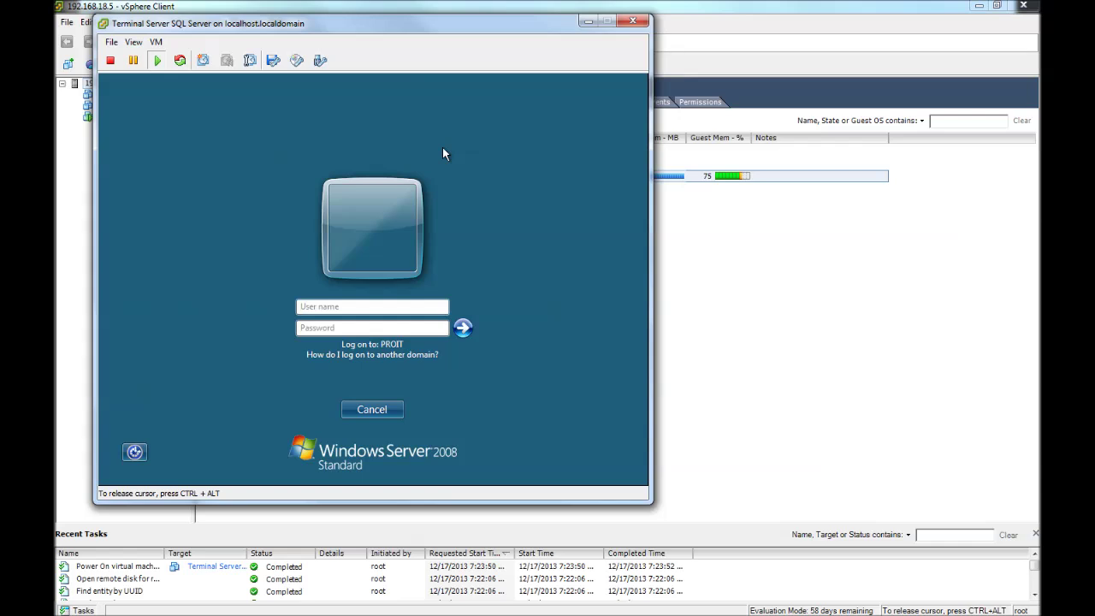
click(124, 245)
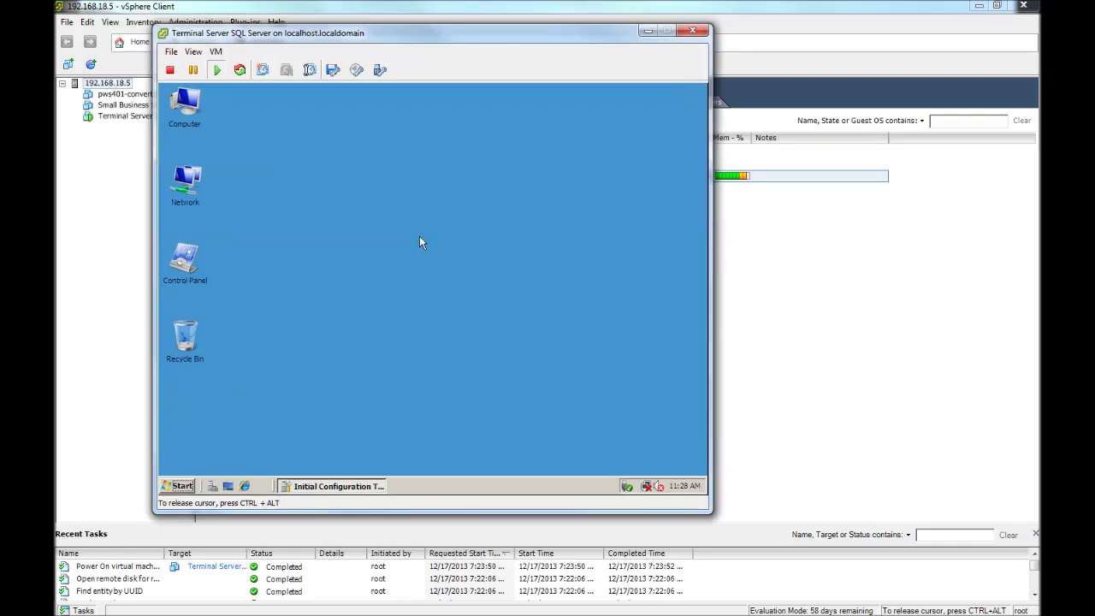
Dismiss the guest's program list and the new-hardware driver prompt.
click(182, 487)
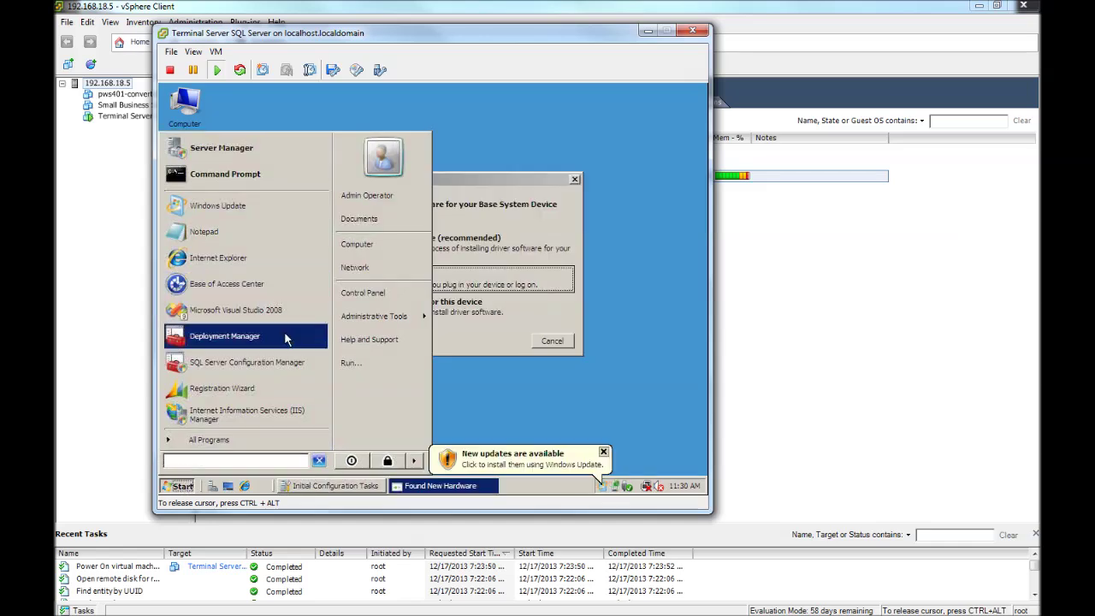
click(578, 402)
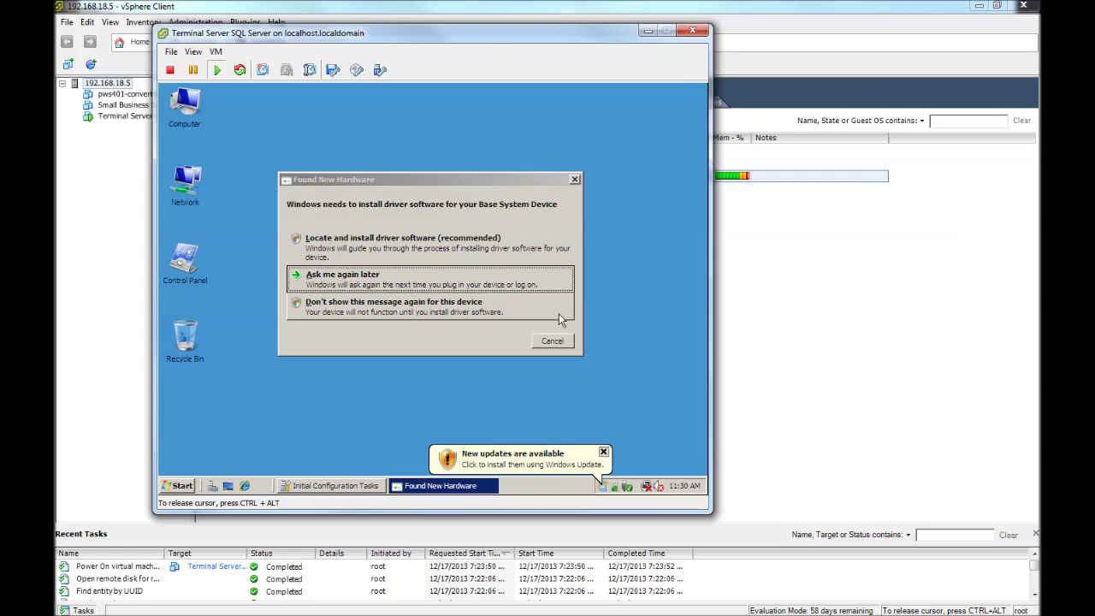
click(551, 341)
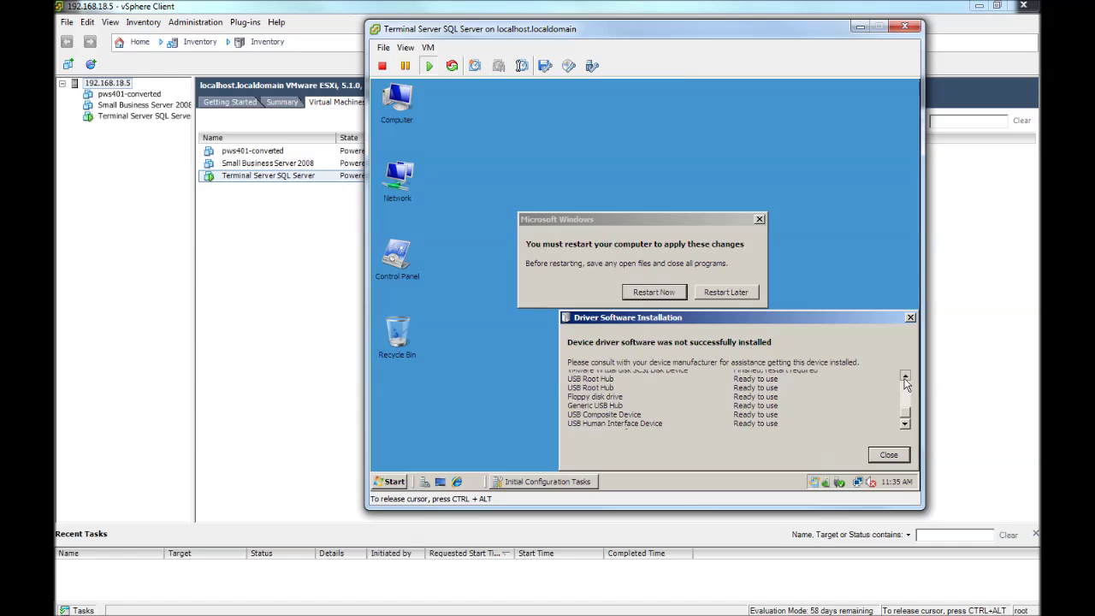
Scroll the Driver Software Installation list and choose Restart Later on the restart prompt.
click(904, 376)
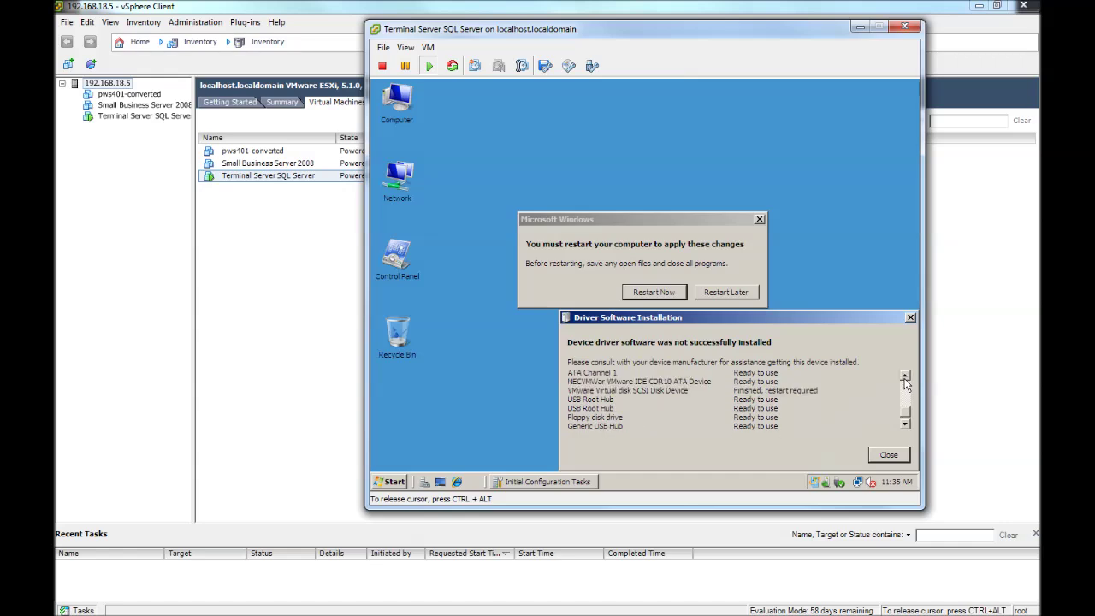
click(904, 376)
click(904, 376)
click(904, 376)
click(904, 376)
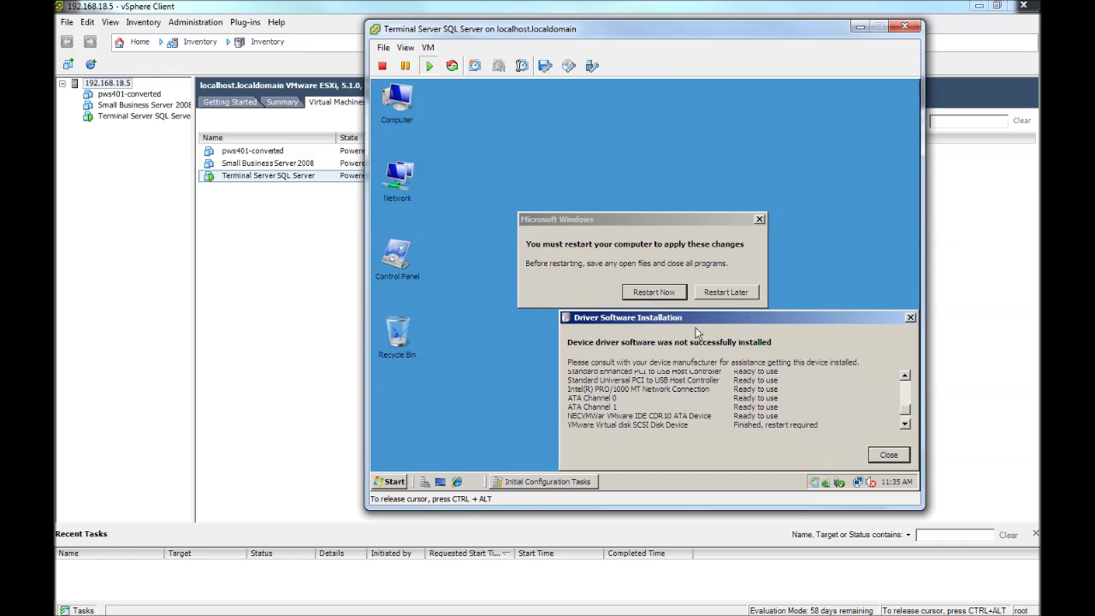
click(725, 292)
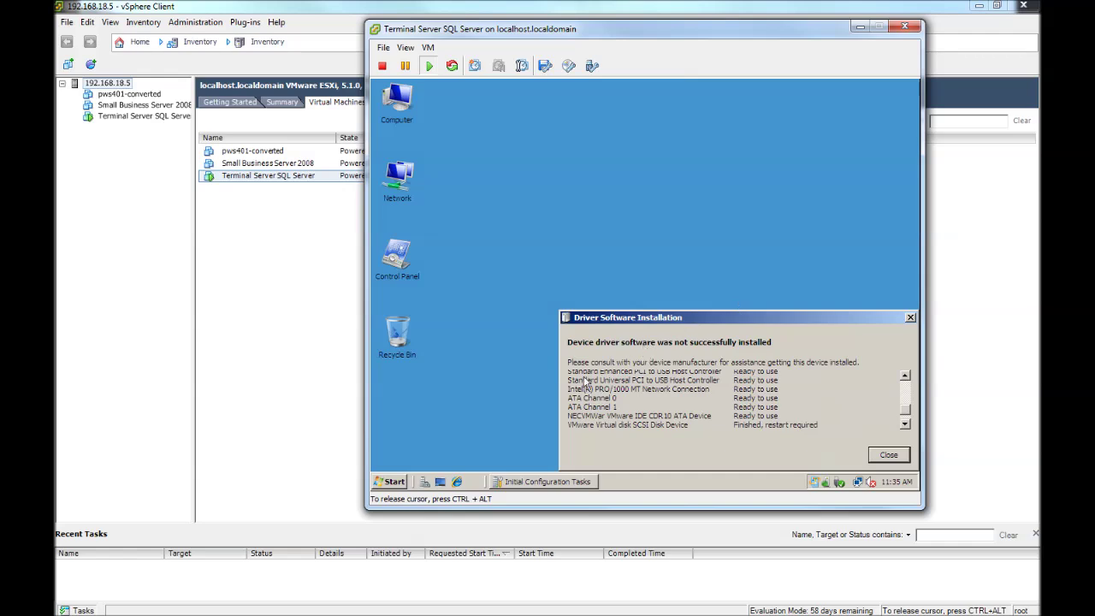
click(393, 483)
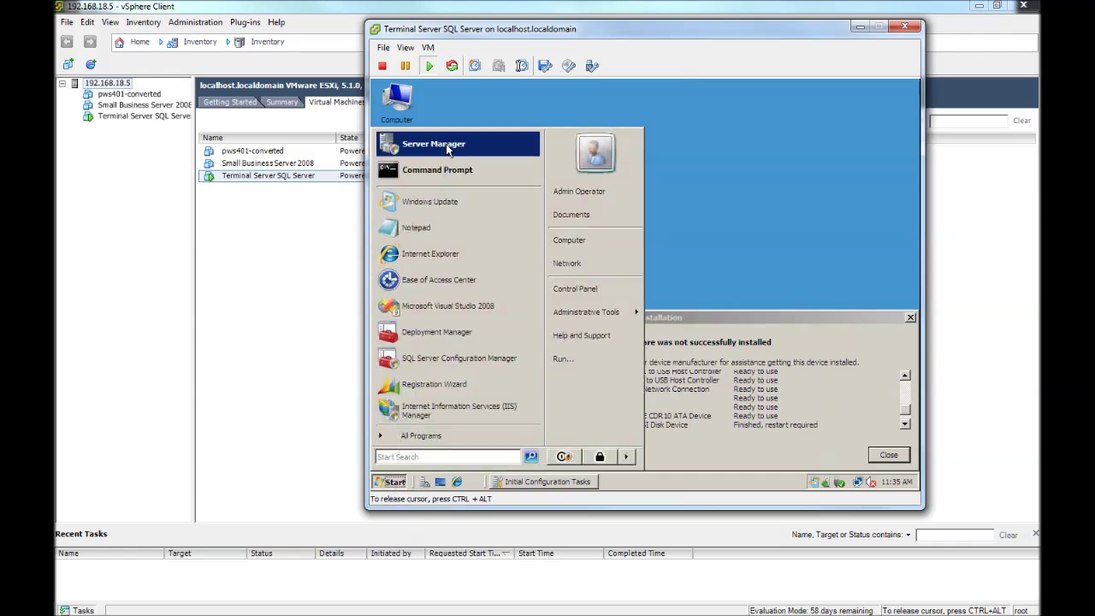
click(443, 169)
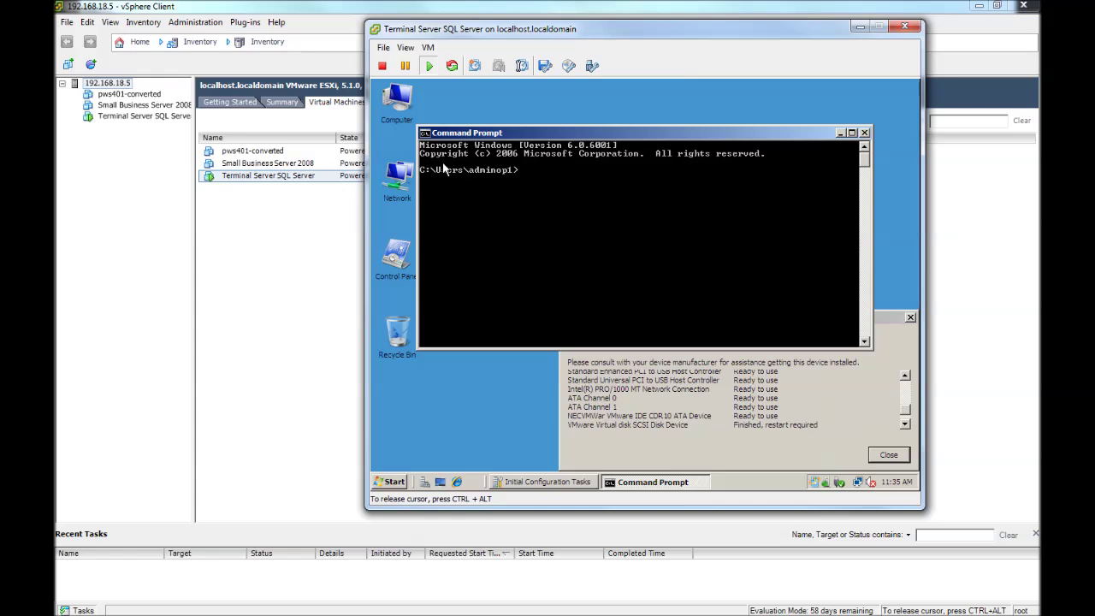
text(ipconfig /all)
key(Return)
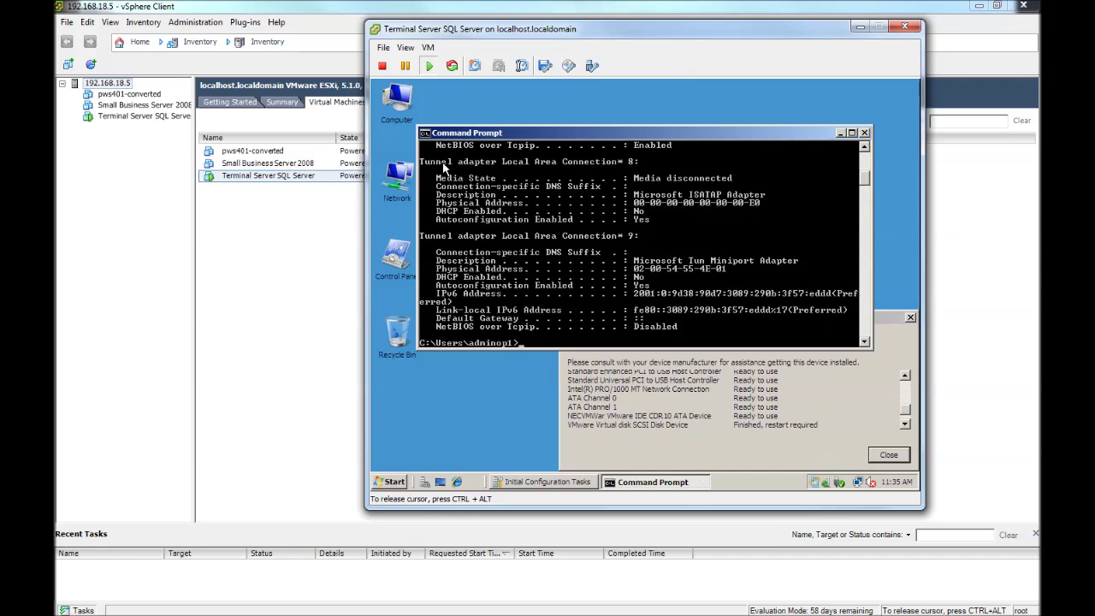
scroll(444, 169, up, 8)
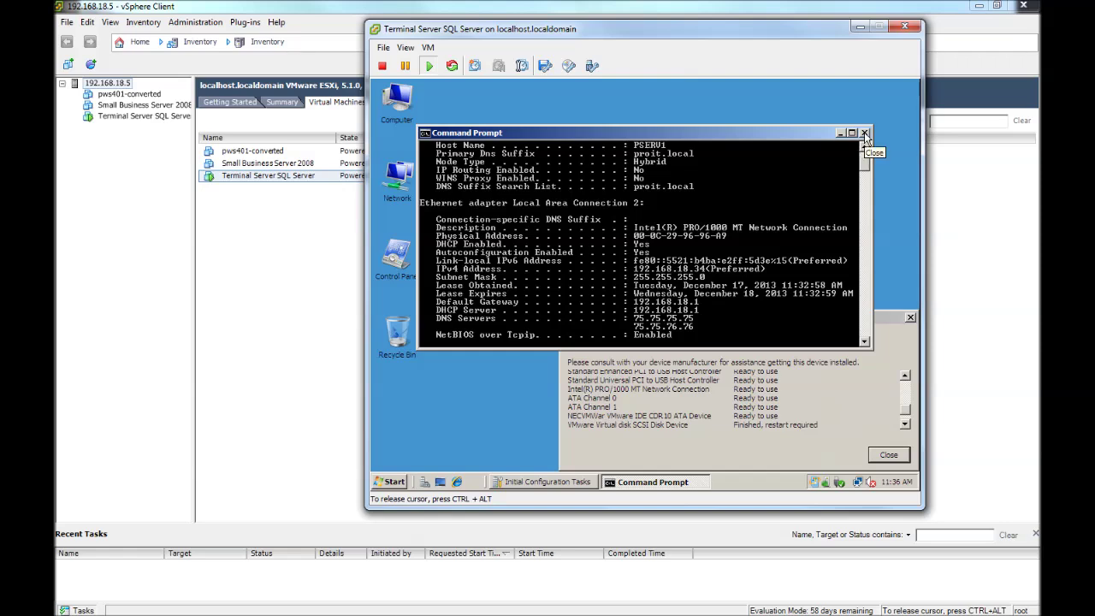
click(864, 132)
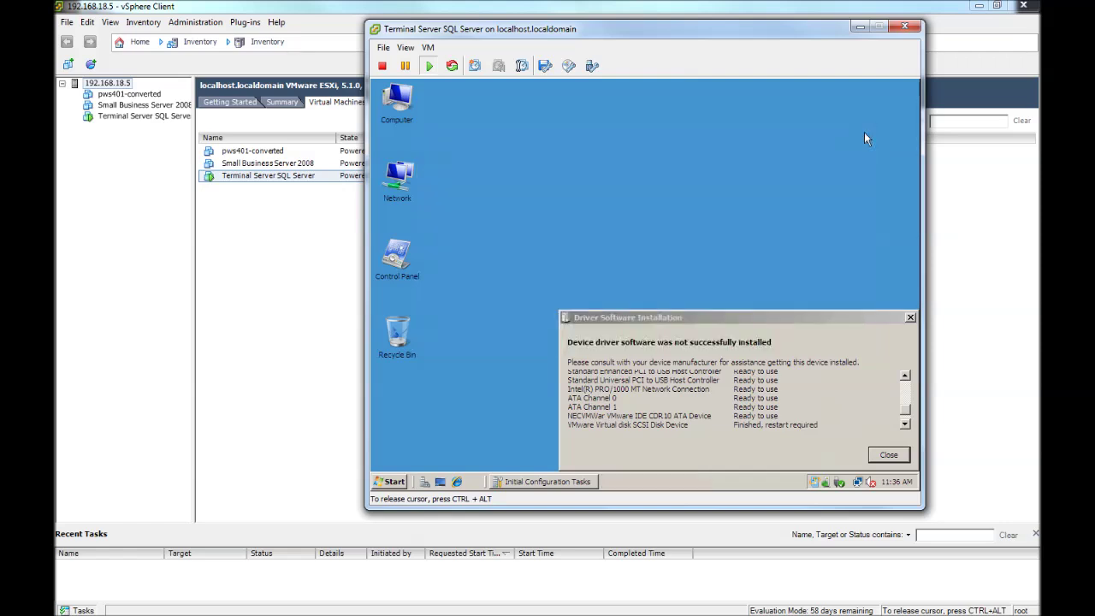
Close the driver installation results and restart the guest Windows from the Start menu.
click(887, 456)
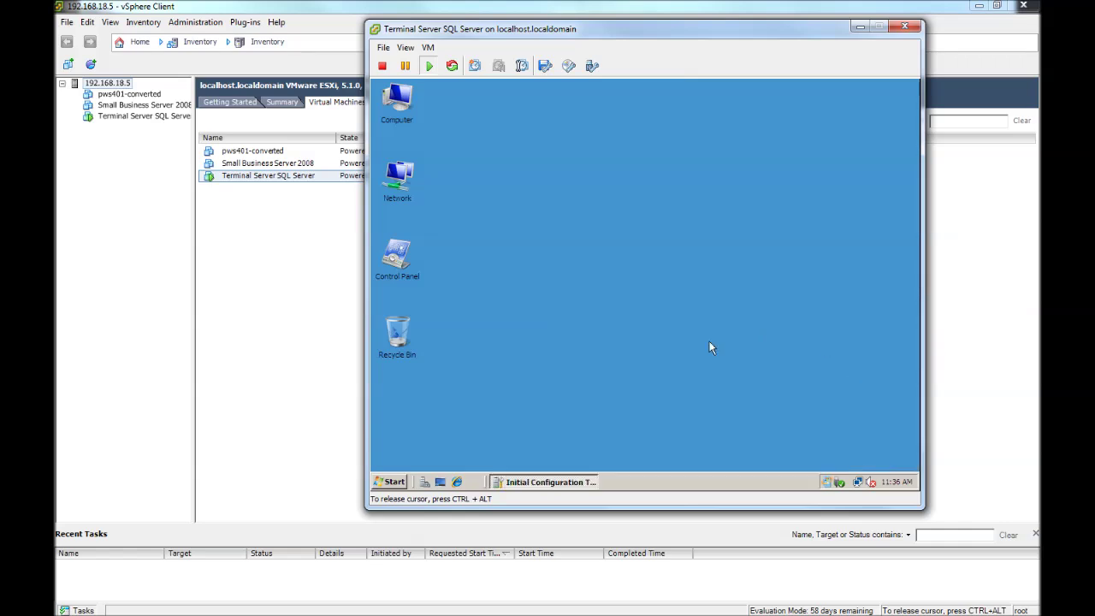
click(389, 482)
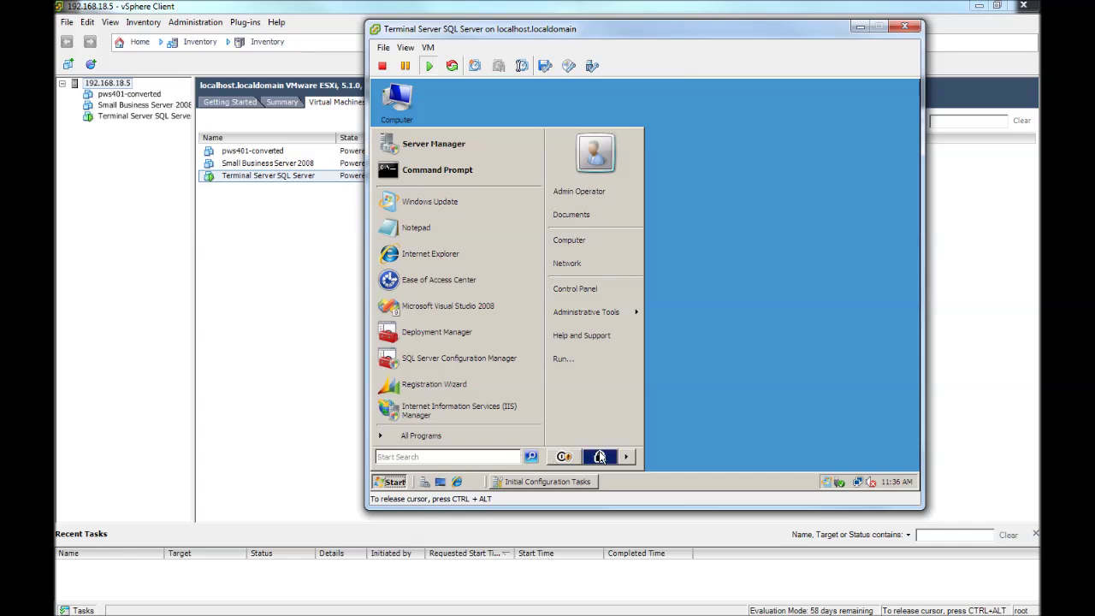
click(627, 458)
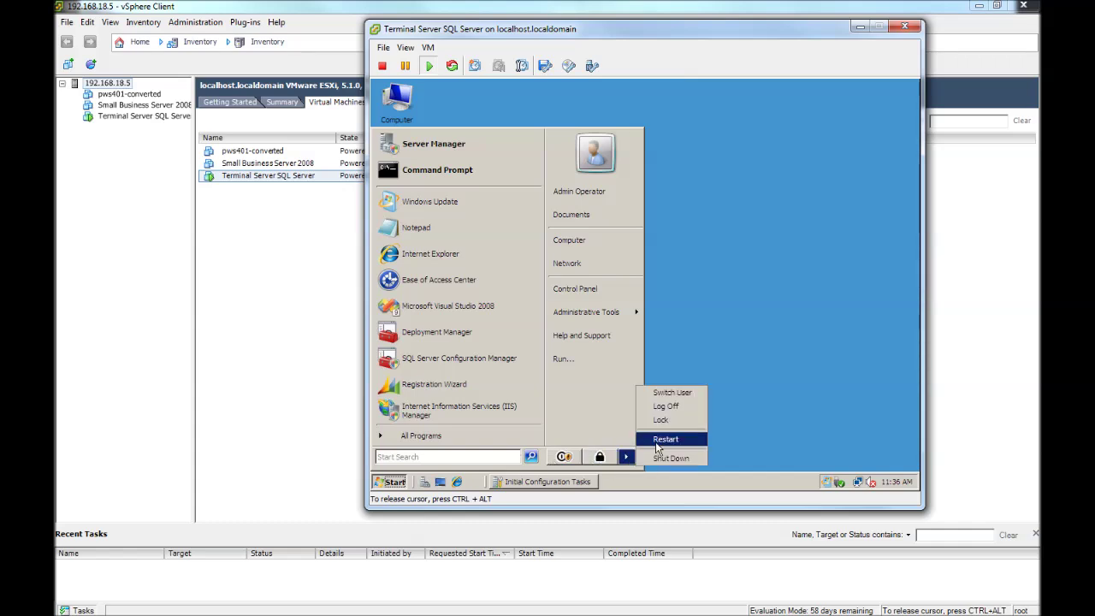
click(656, 442)
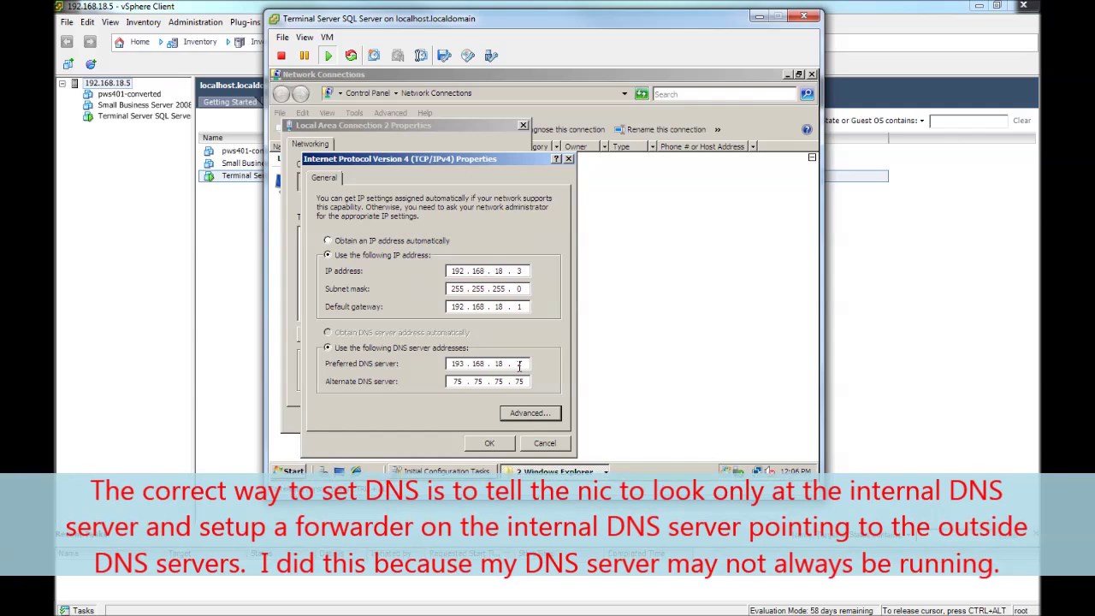
Finish the preferred DNS 193.168.18.2 entry and accept the IPv4 and Local Area Connection 2 dialogs.
text(2)
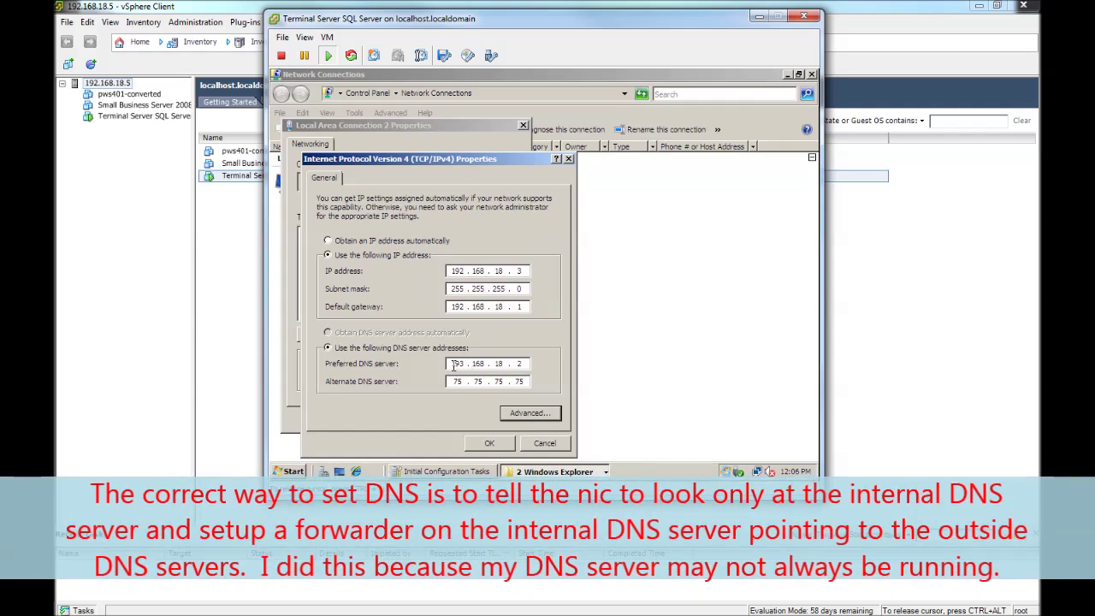
key(BackSpace)
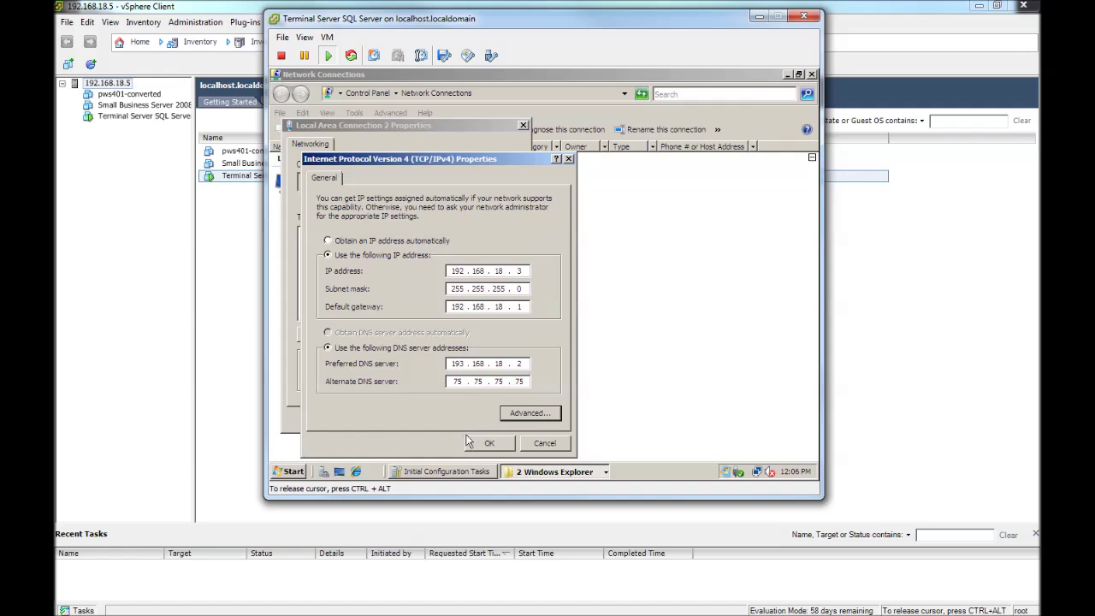
click(480, 448)
click(443, 419)
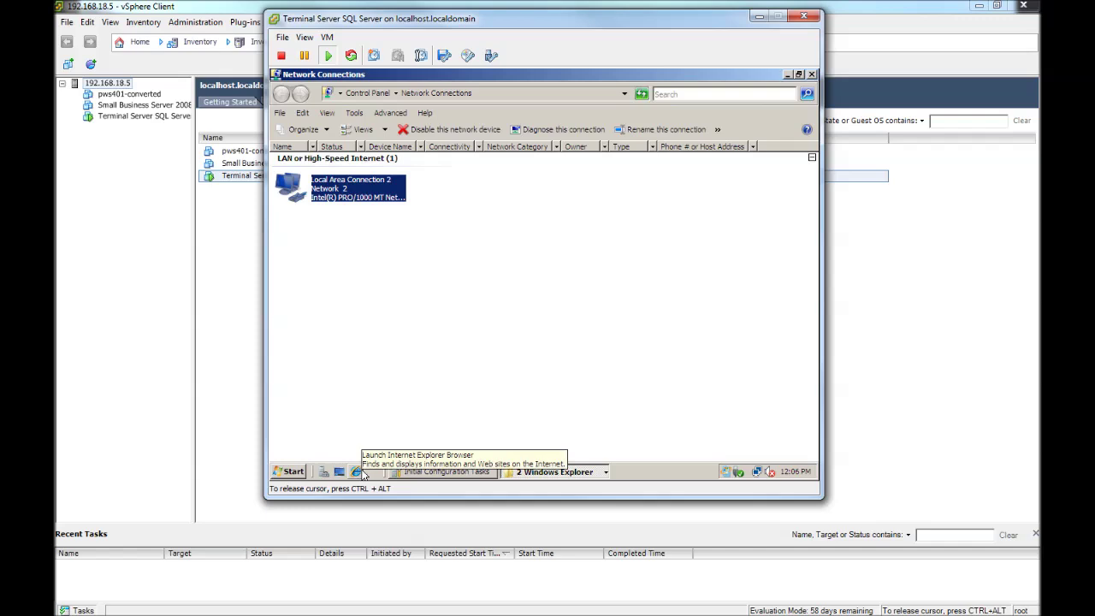
Load google.com in the guest's Internet Explorer and dismiss the security warning.
click(359, 470)
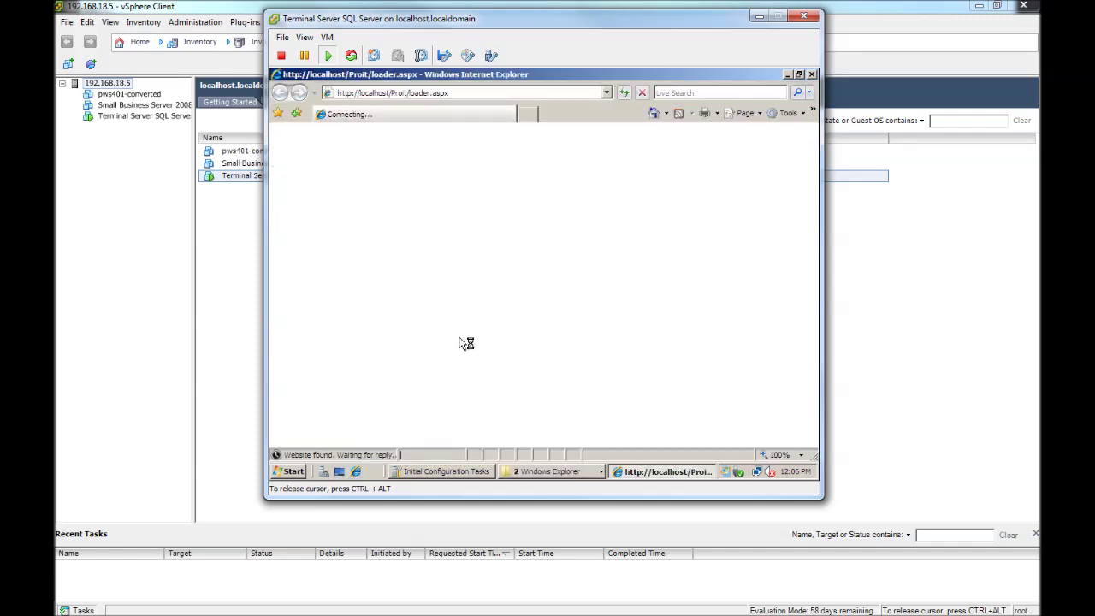
click(389, 94)
text(g)
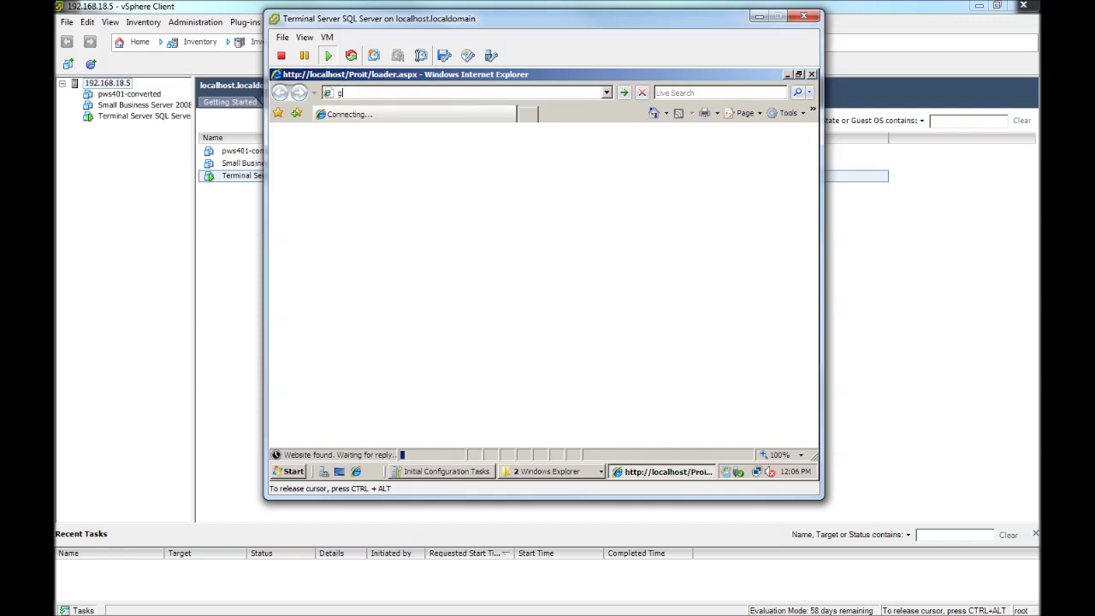
text(oogle.com)
key(Return)
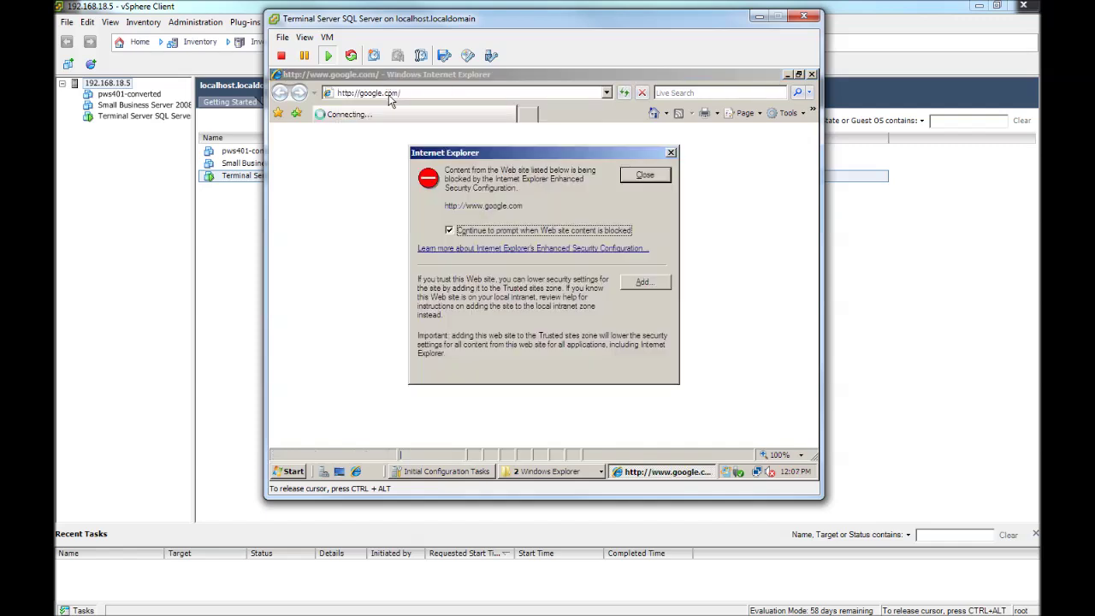
click(647, 176)
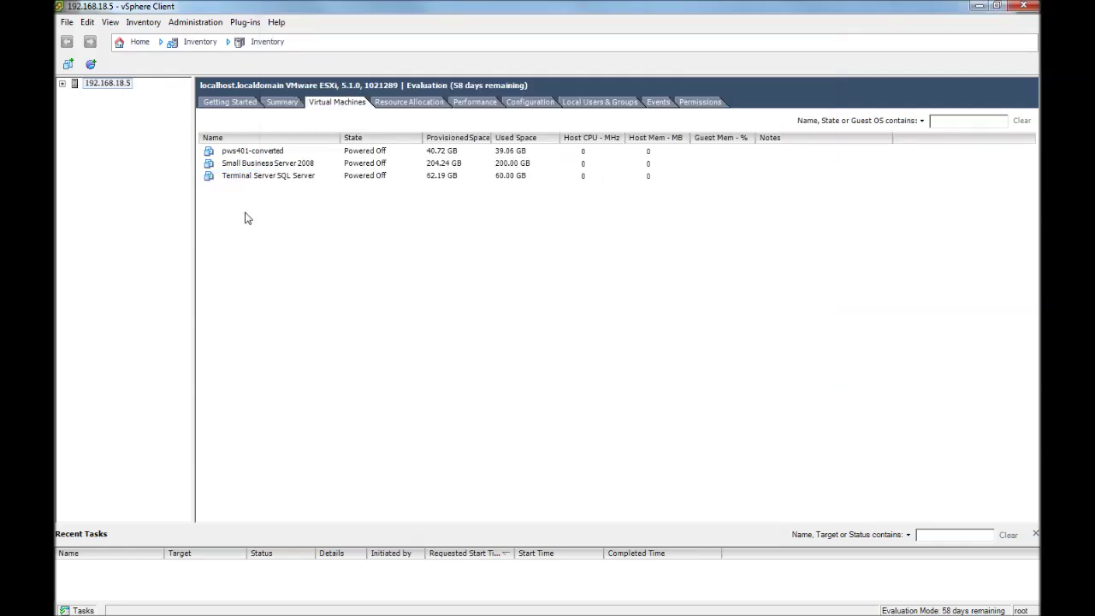
Remove Floppy drive 1 from Terminal Server SQL Server's hardware settings and apply the change.
click(232, 177)
right_click(228, 187)
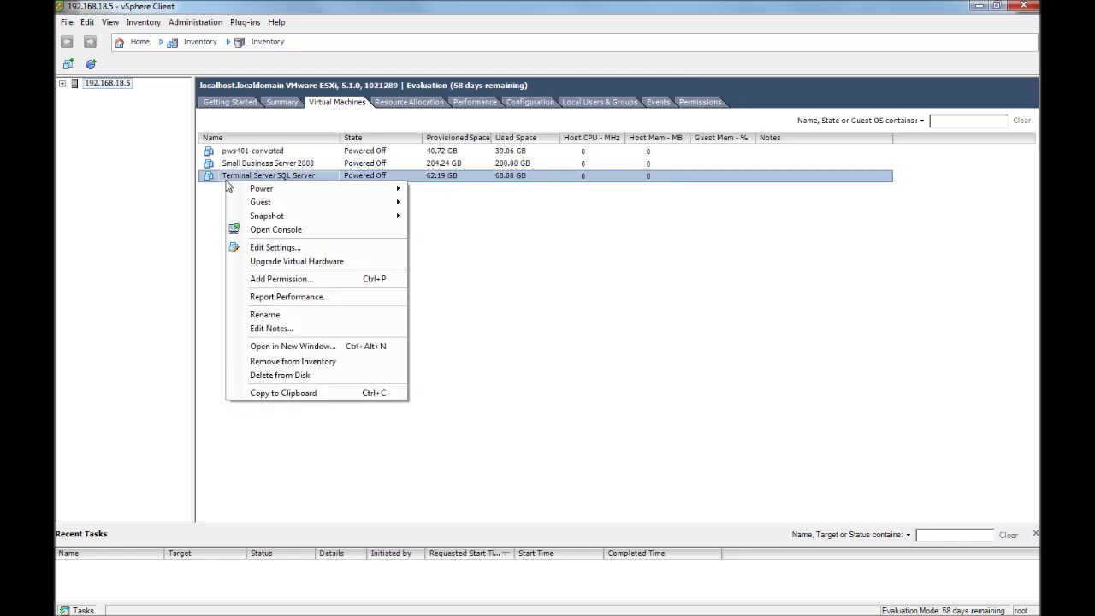
click(278, 249)
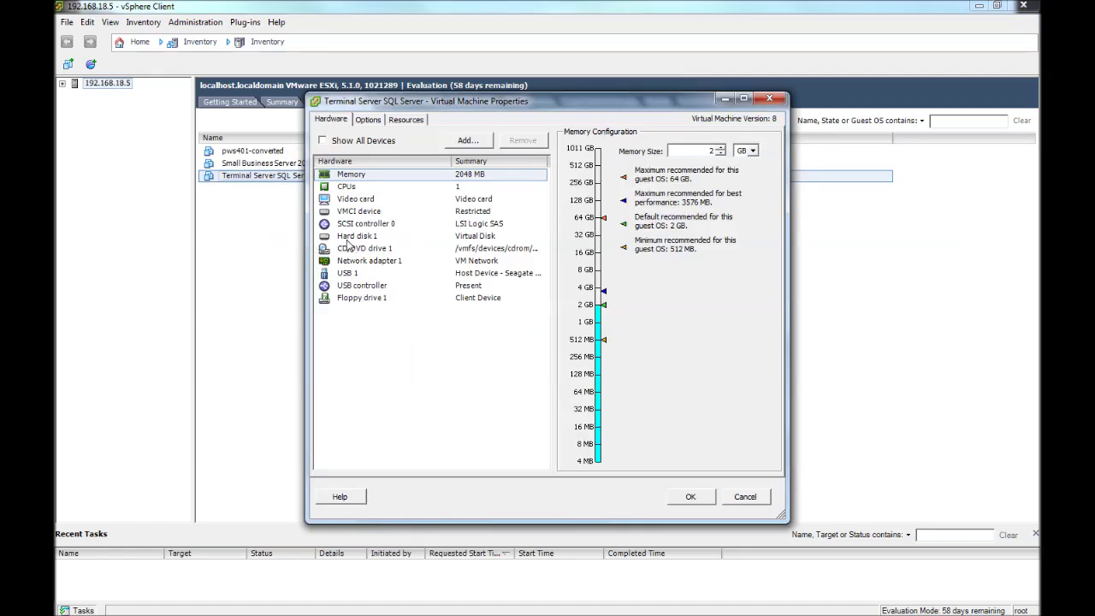
click(350, 238)
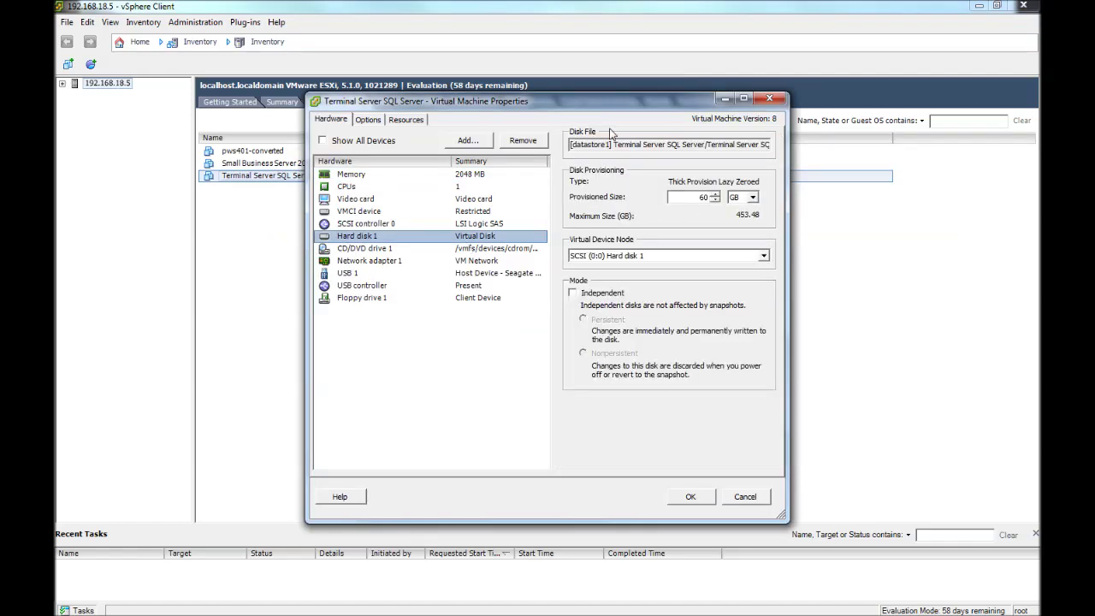
drag(585, 110, 660, 64)
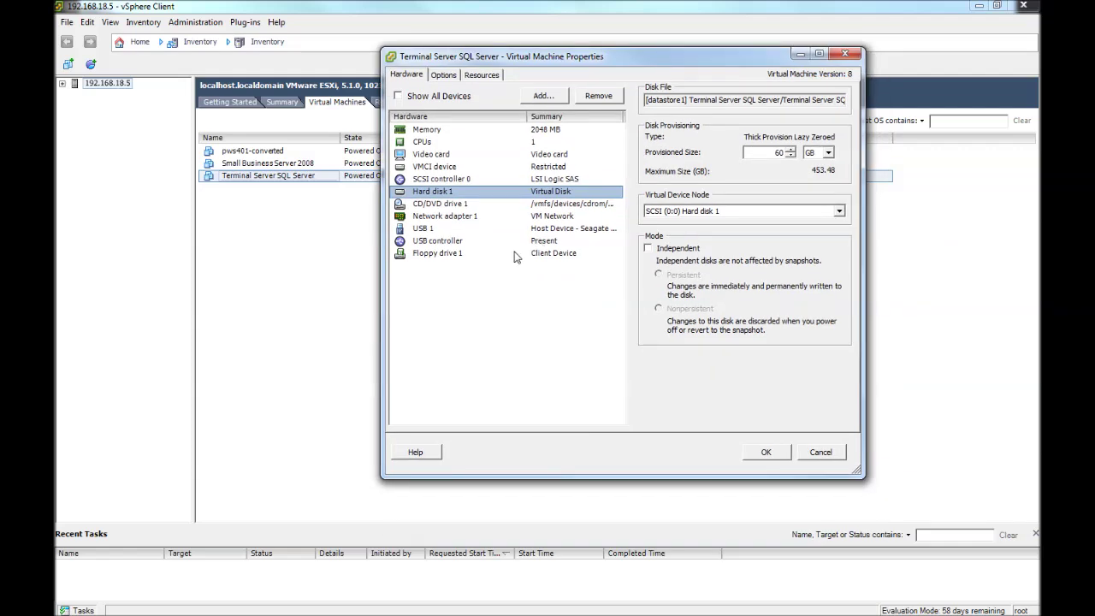
click(430, 255)
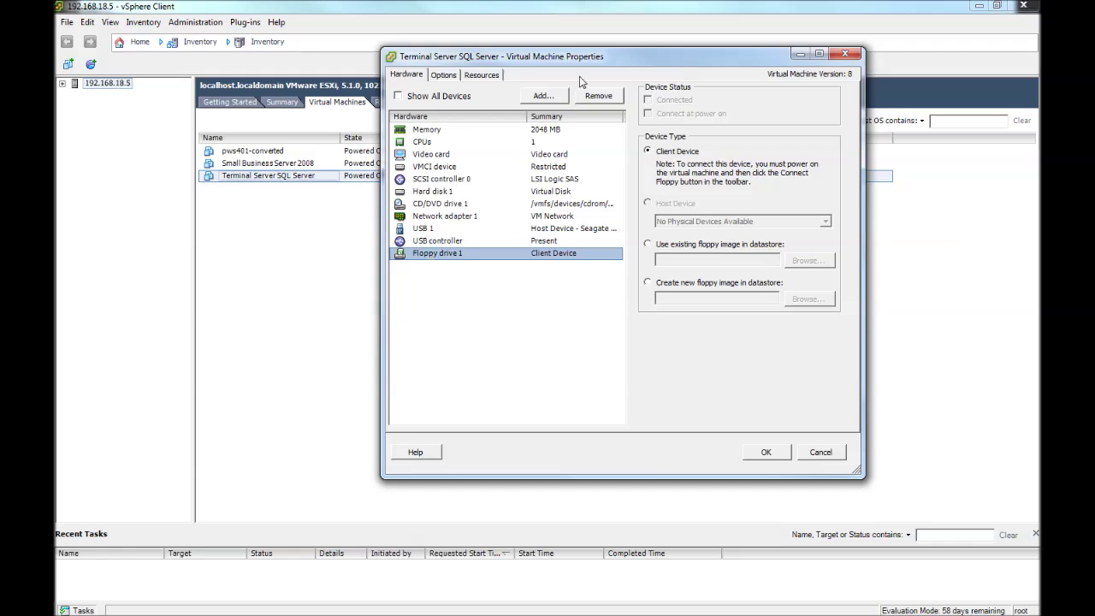
mouse_move(577, 59)
mouse_down()
mouse_move(596, 121)
mouse_move(577, 77)
mouse_up()
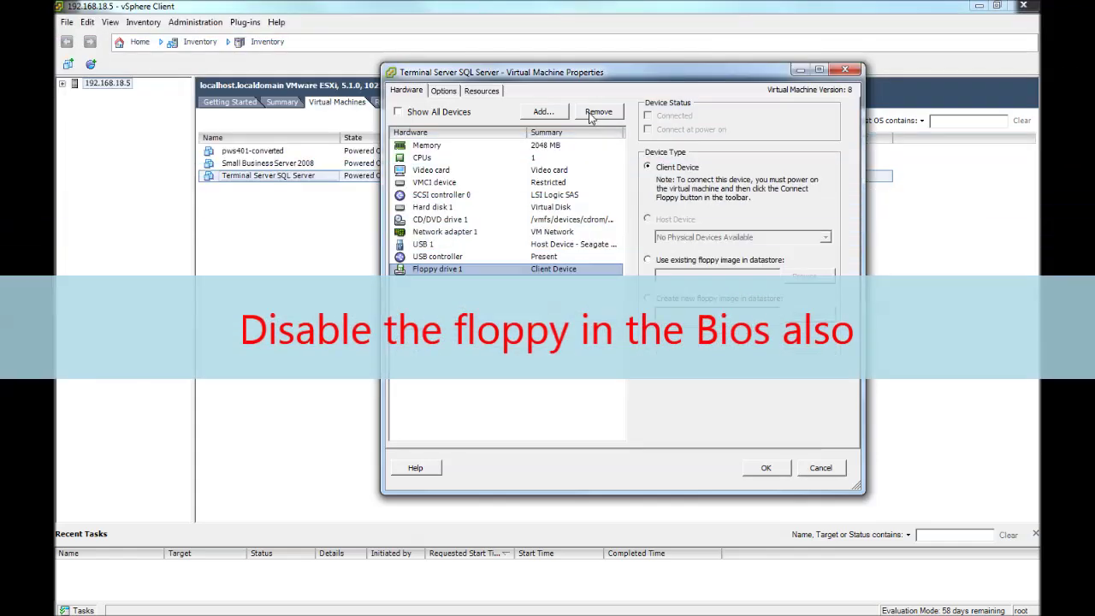
click(598, 112)
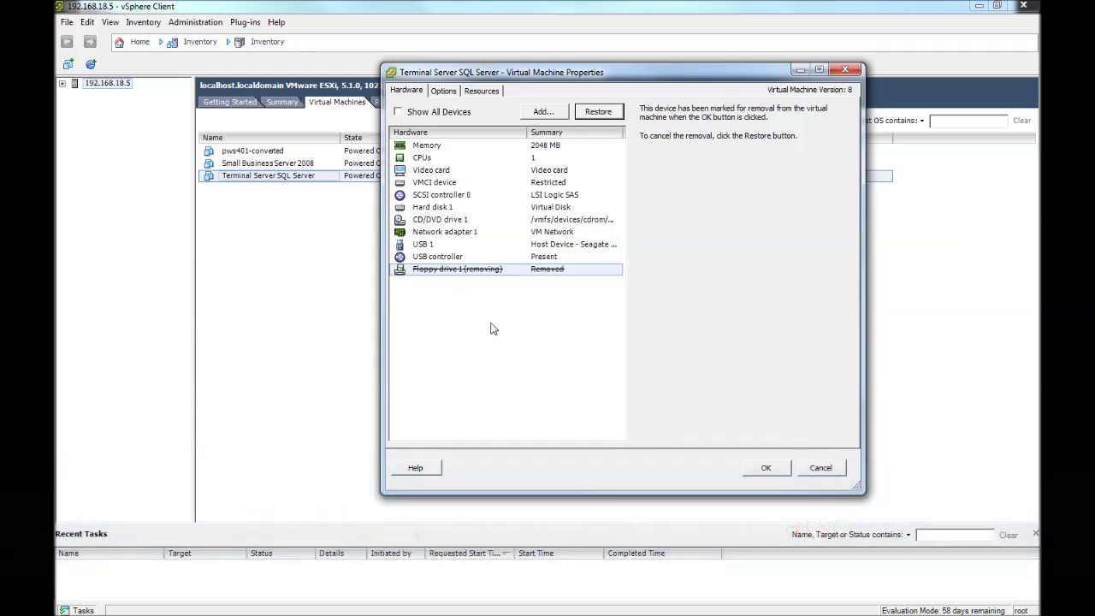
click(768, 468)
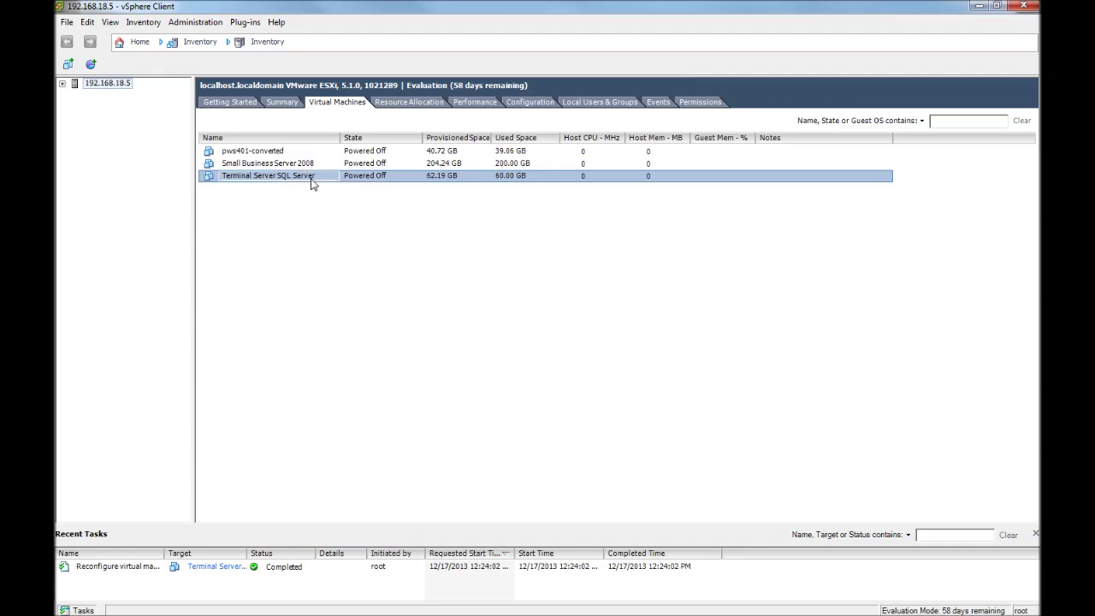
click(226, 179)
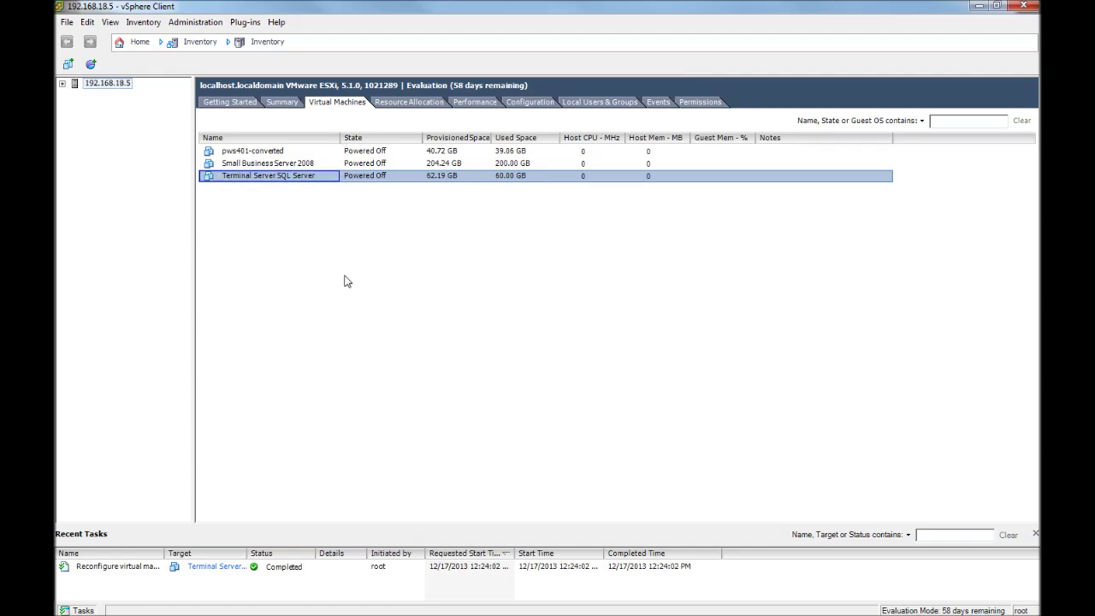